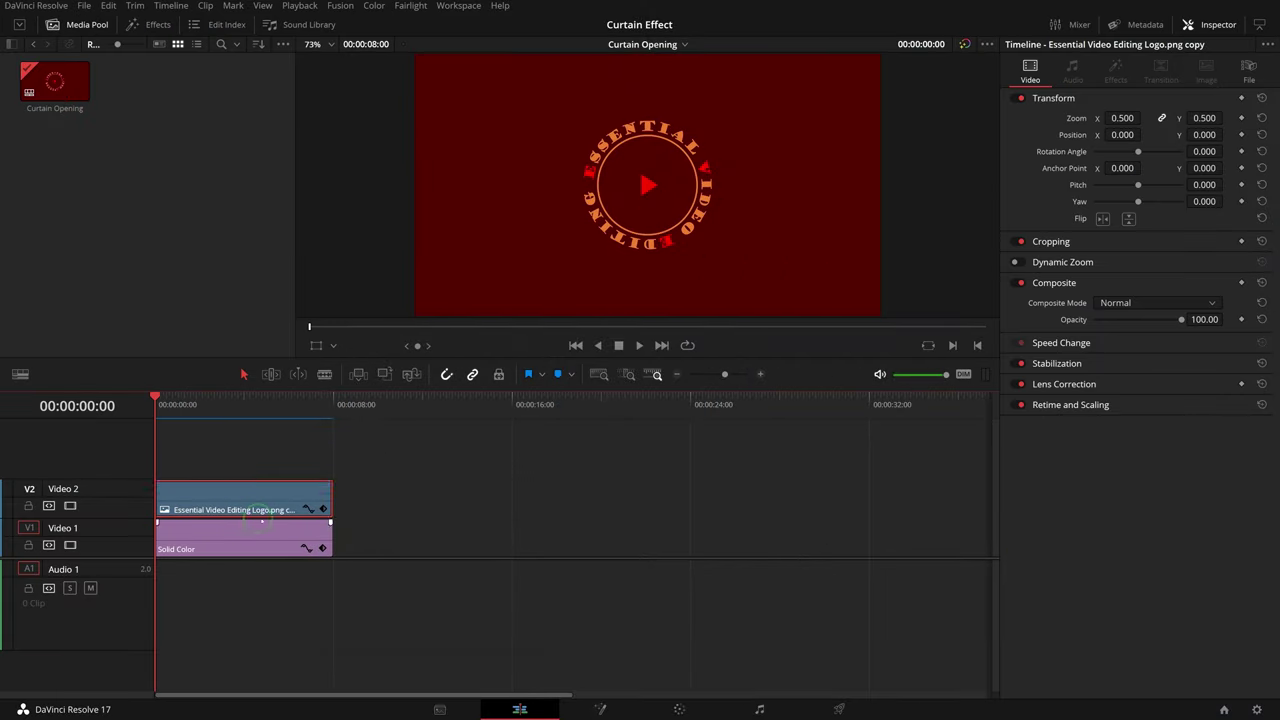
# - Add a Texture Background generator to Video 1 right after the Solid Color clip
pyautogui.click(217, 532)
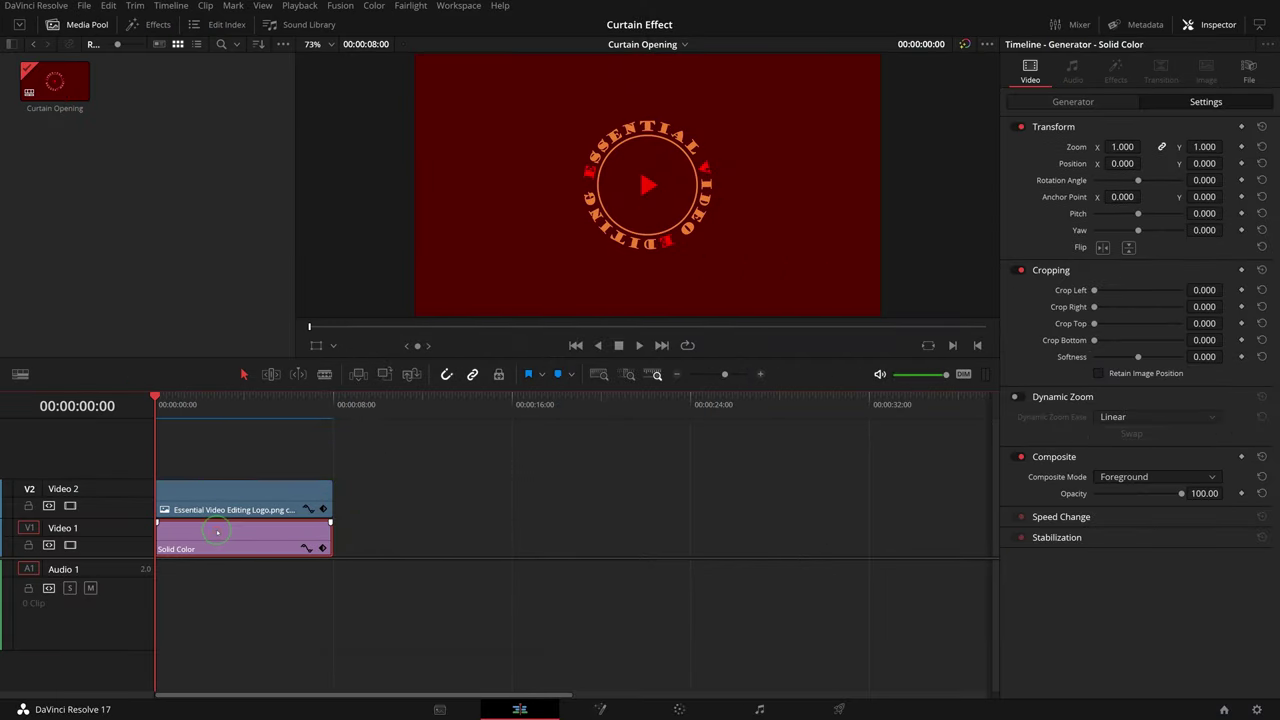
pyautogui.moveTo(154, 394)
pyautogui.mouseDown()
pyautogui.moveTo(331, 394)
pyautogui.moveTo(163, 408)
pyautogui.mouseUp()
pyautogui.click(150, 26)
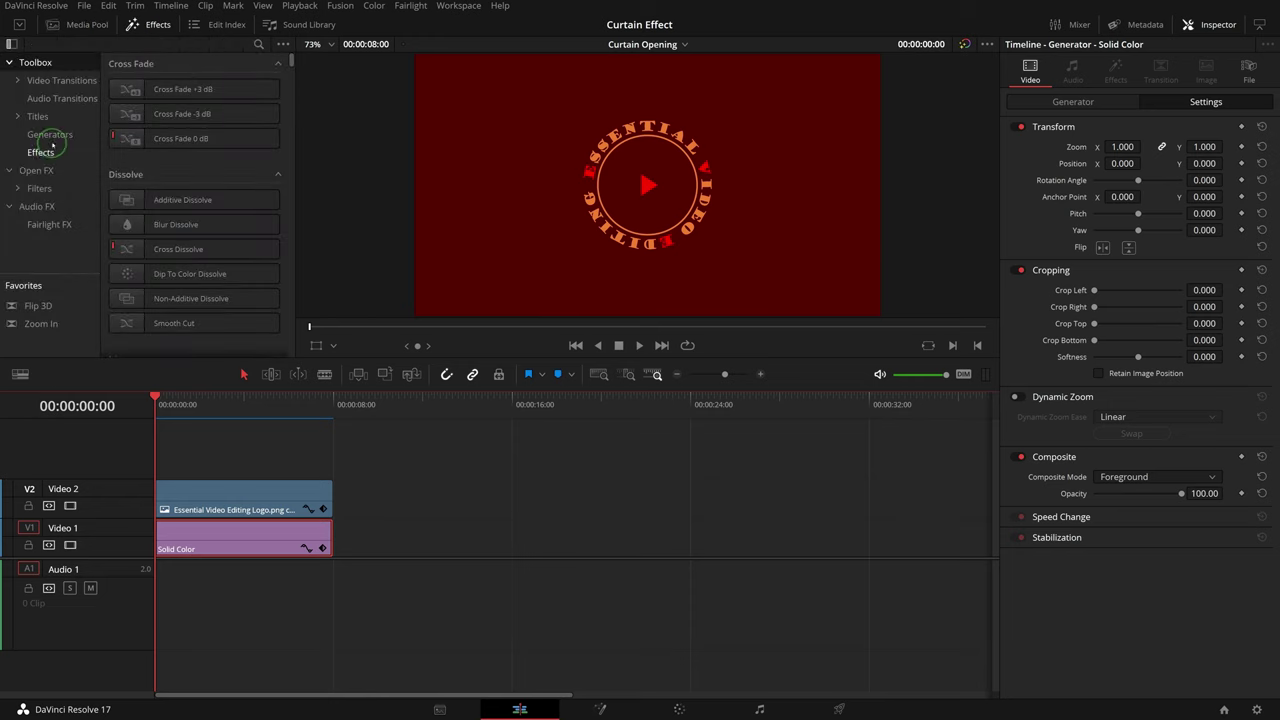
pyautogui.click(50, 136)
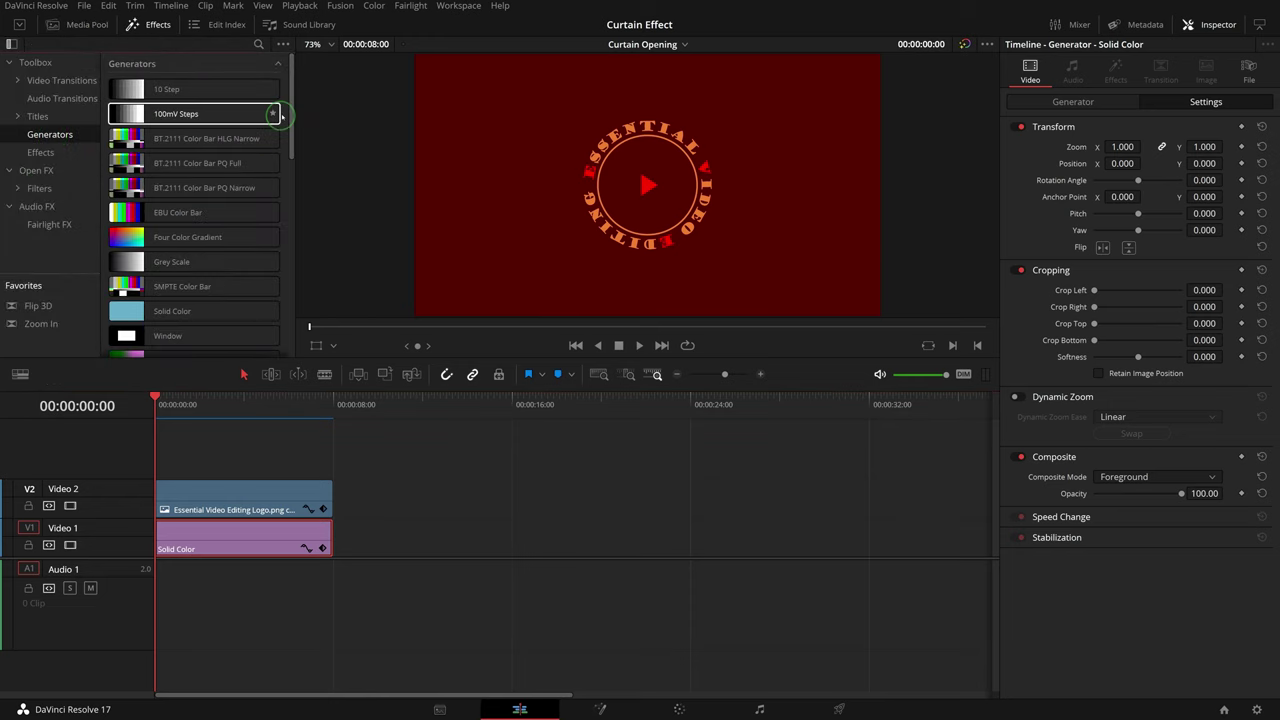
pyautogui.moveTo(293, 62); pyautogui.dragTo(295, 289)
pyautogui.click(125, 333)
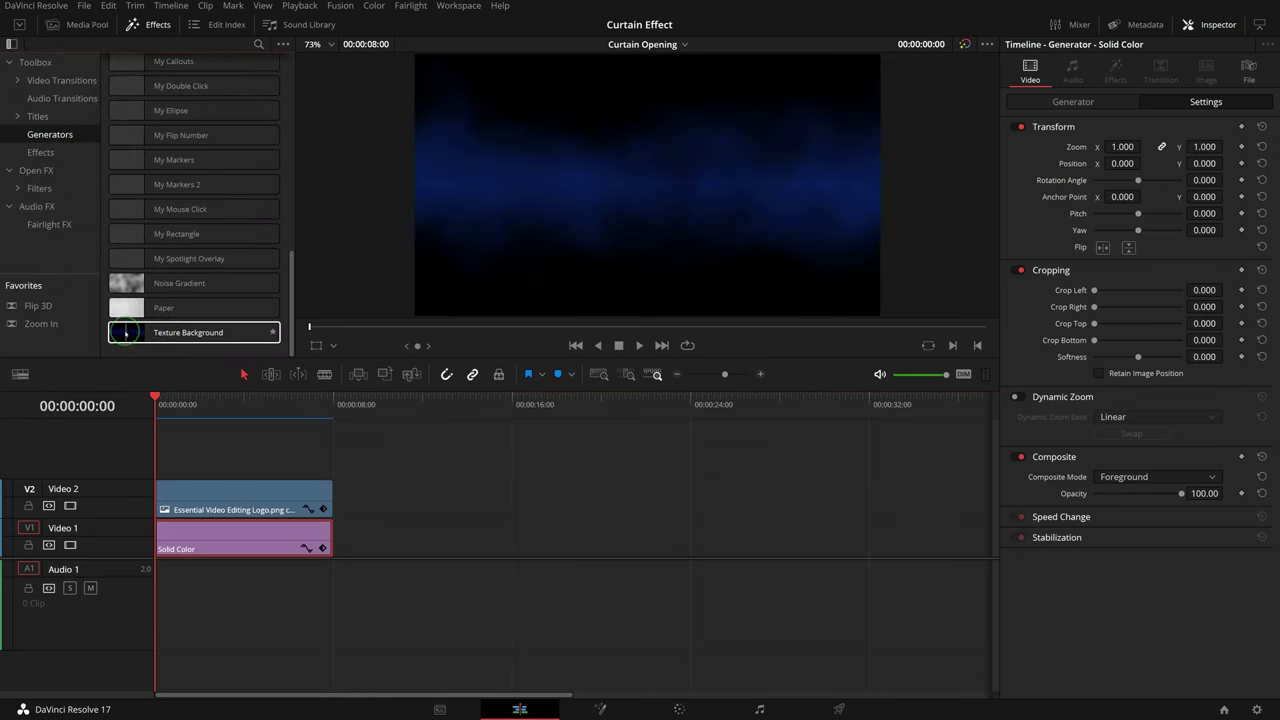
pyautogui.moveTo(142, 332); pyautogui.dragTo(395, 532)
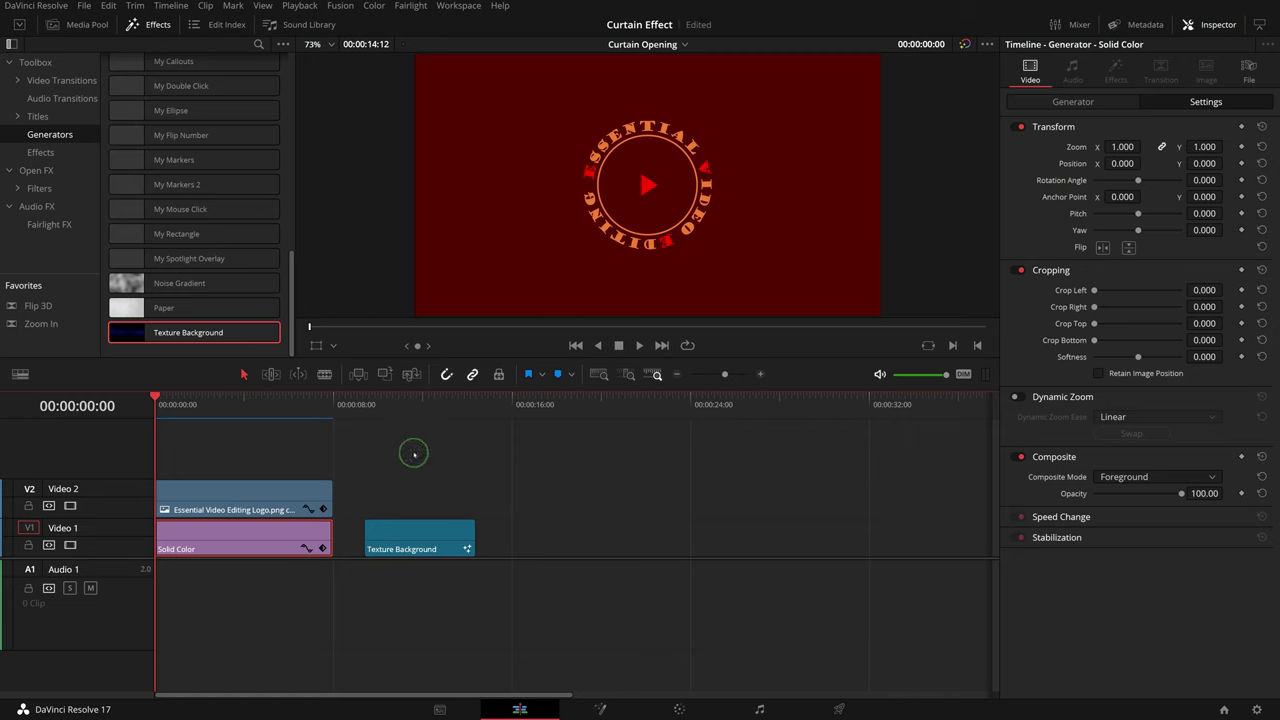
# - Switch the Texture Background generator to version 6's vertical streak pattern
pyautogui.click(423, 531)
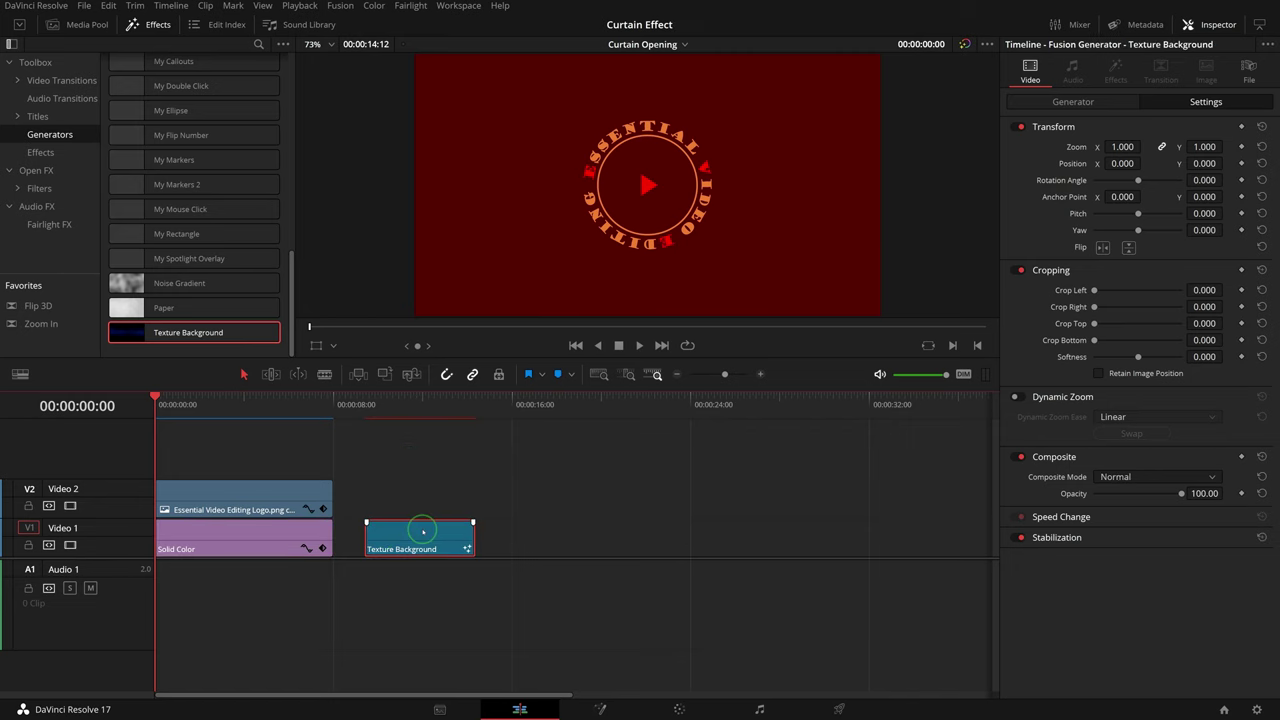
pyautogui.click(400, 413)
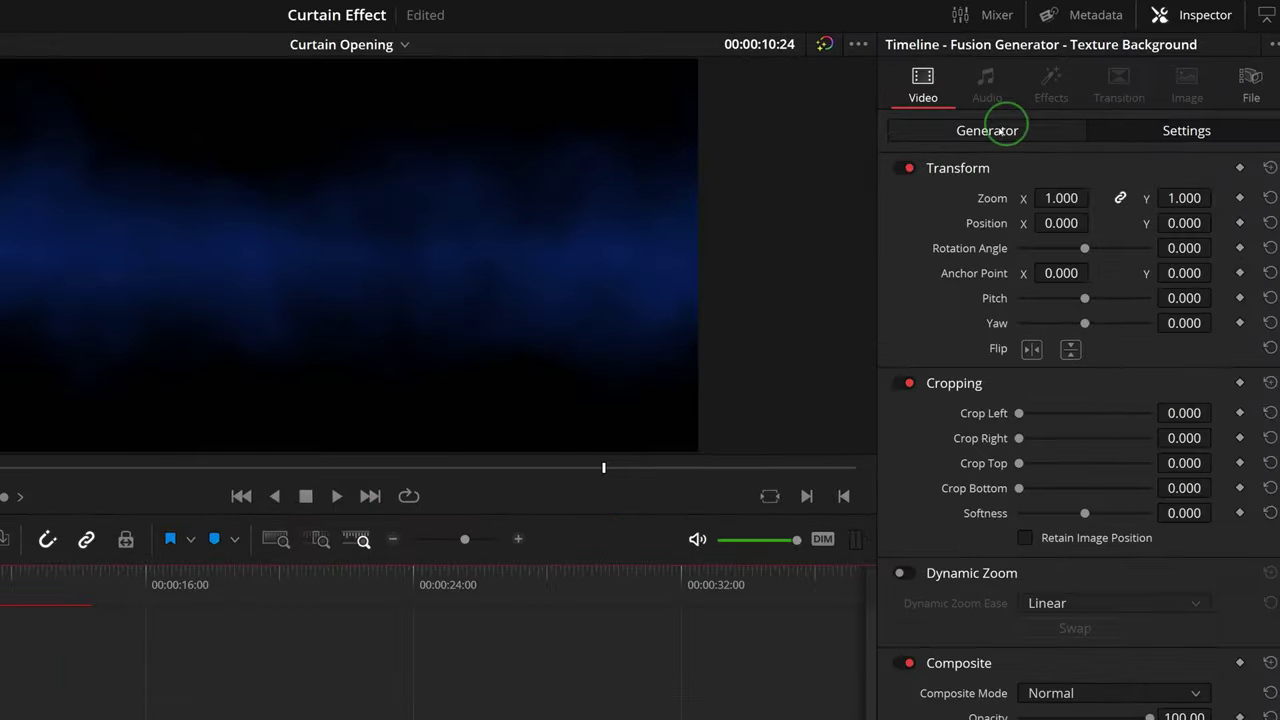
pyautogui.click(1073, 103)
pyautogui.click(1095, 200)
pyautogui.click(1122, 200)
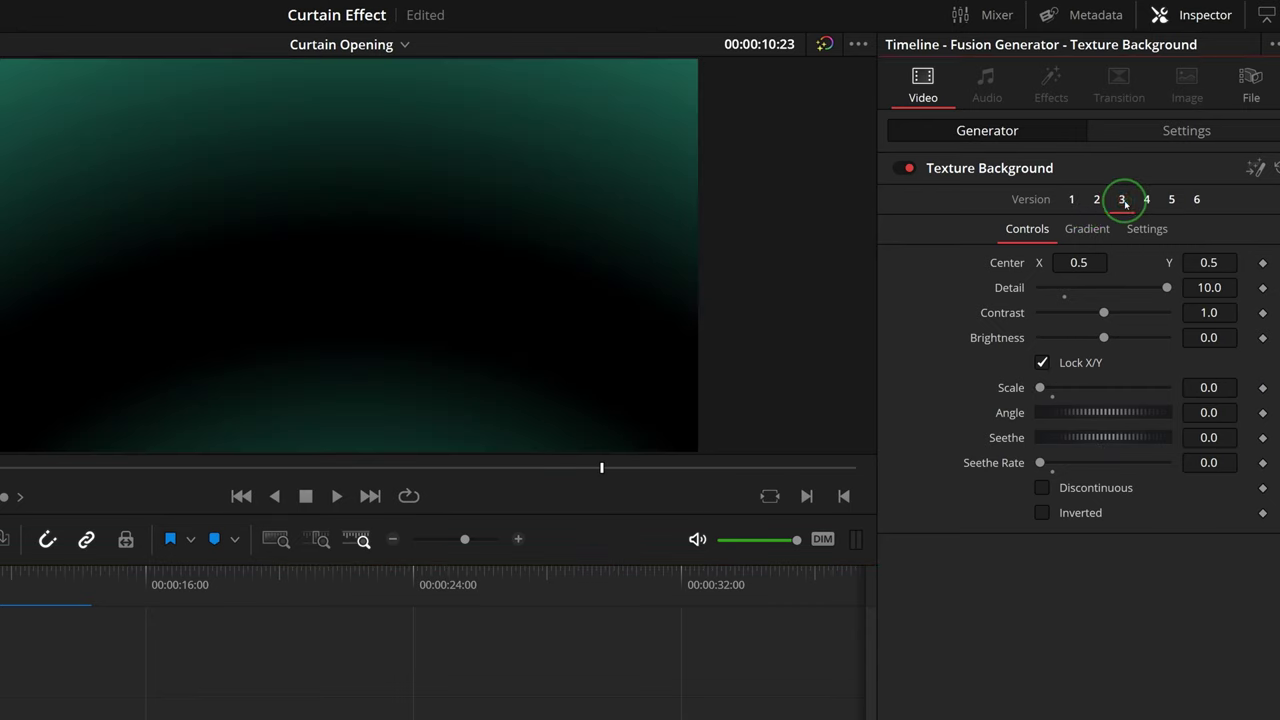
pyautogui.click(1147, 205)
pyautogui.click(1171, 200)
pyautogui.click(1196, 200)
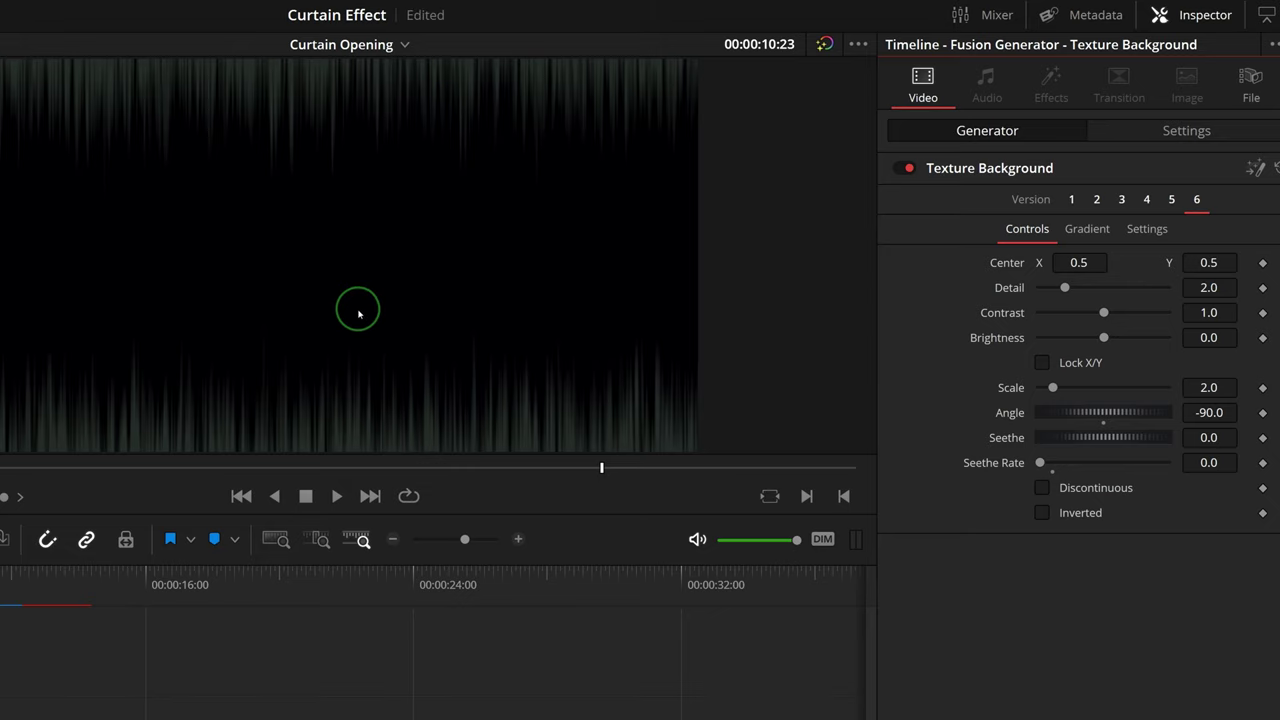
pyautogui.click(1086, 230)
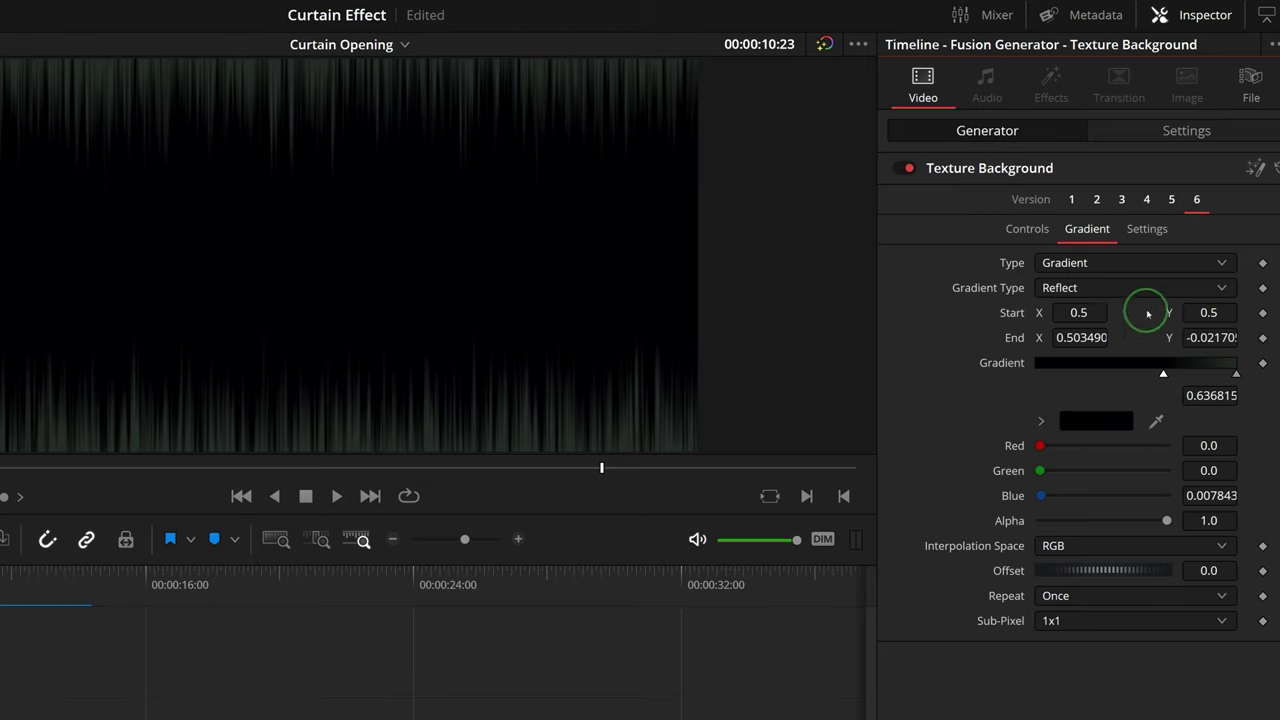
# - Set the gradient type to Uni and make the right stop dark red #550000
pyautogui.click(1109, 288)
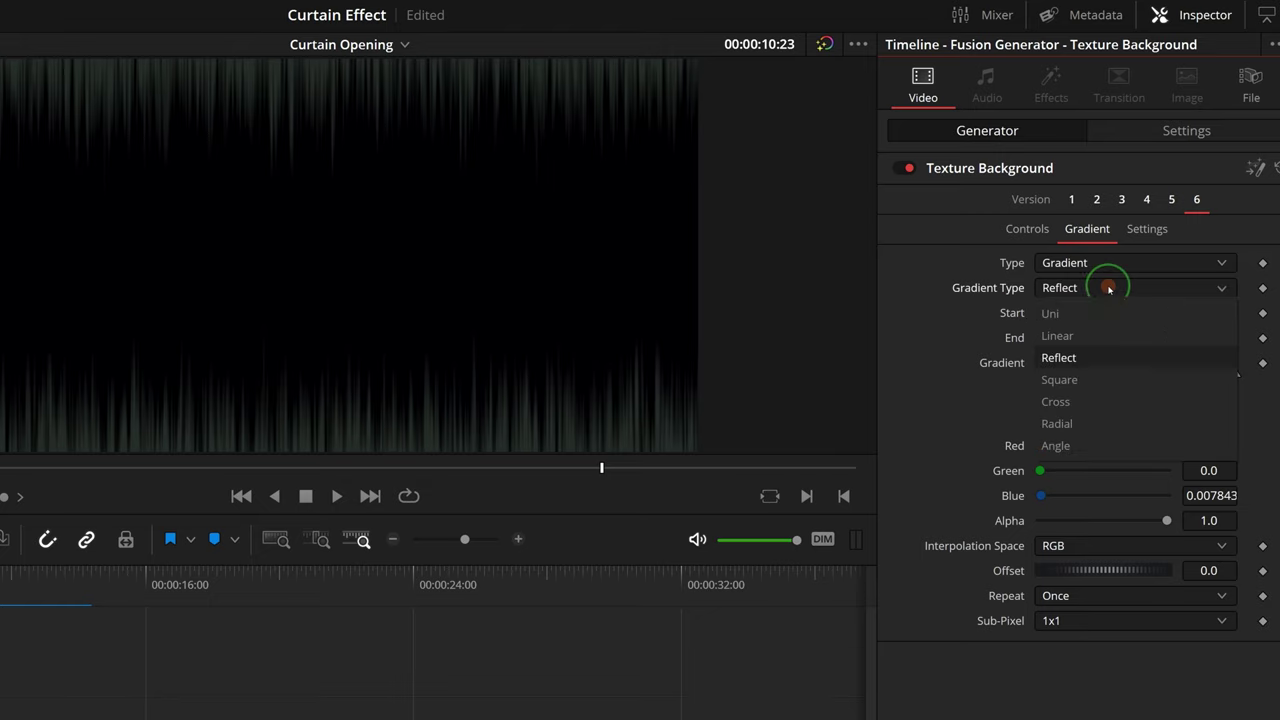
pyautogui.click(1061, 314)
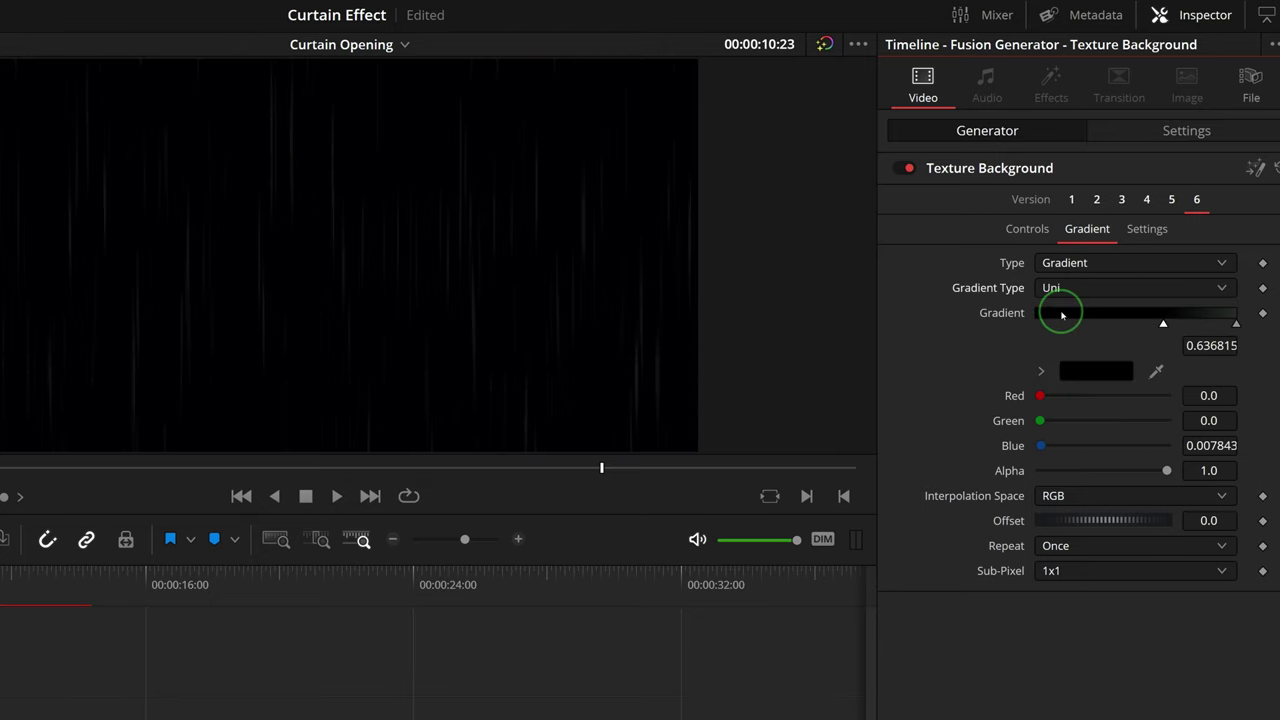
pyautogui.click(1236, 326)
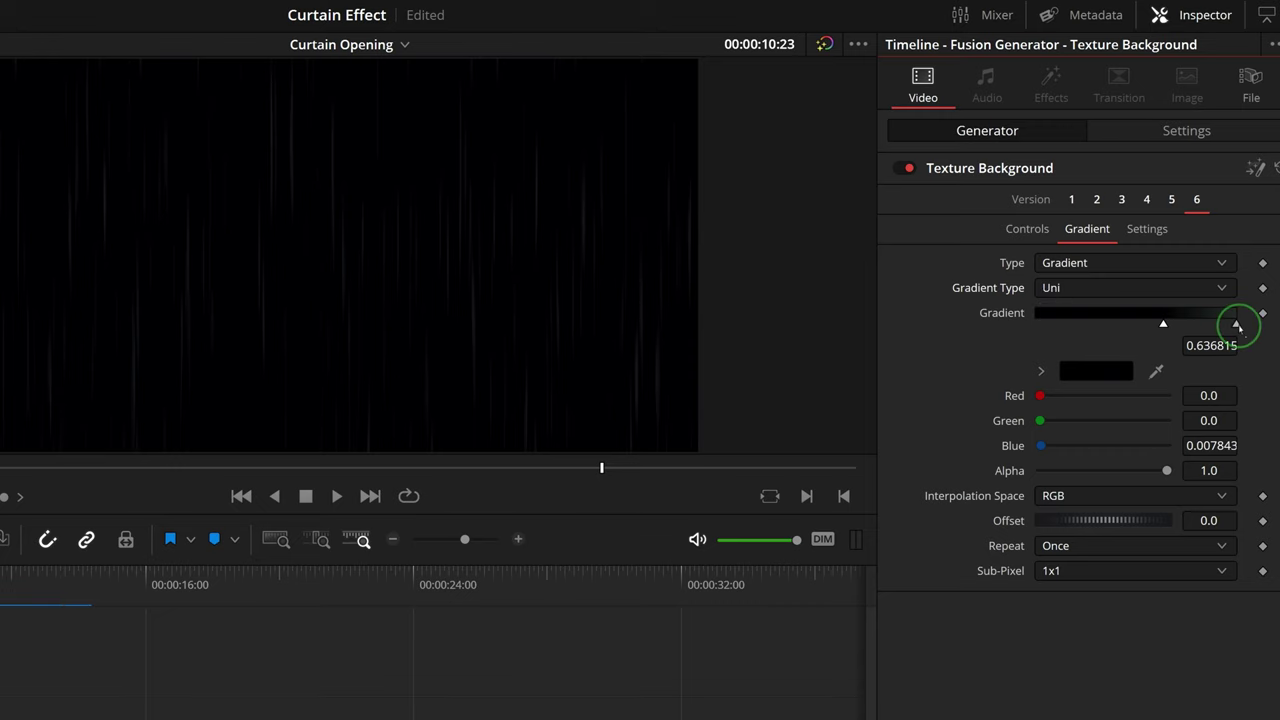
pyautogui.click(1090, 371)
pyautogui.click(99, 441)
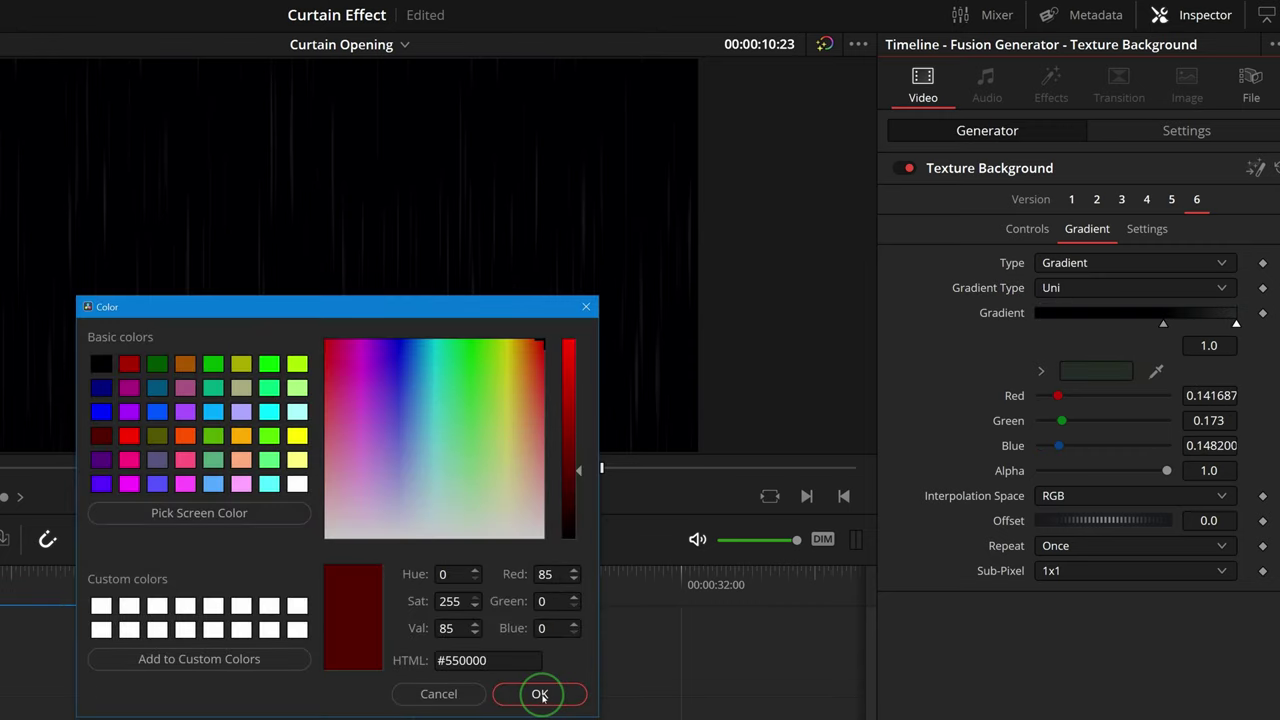
pyautogui.click(535, 692)
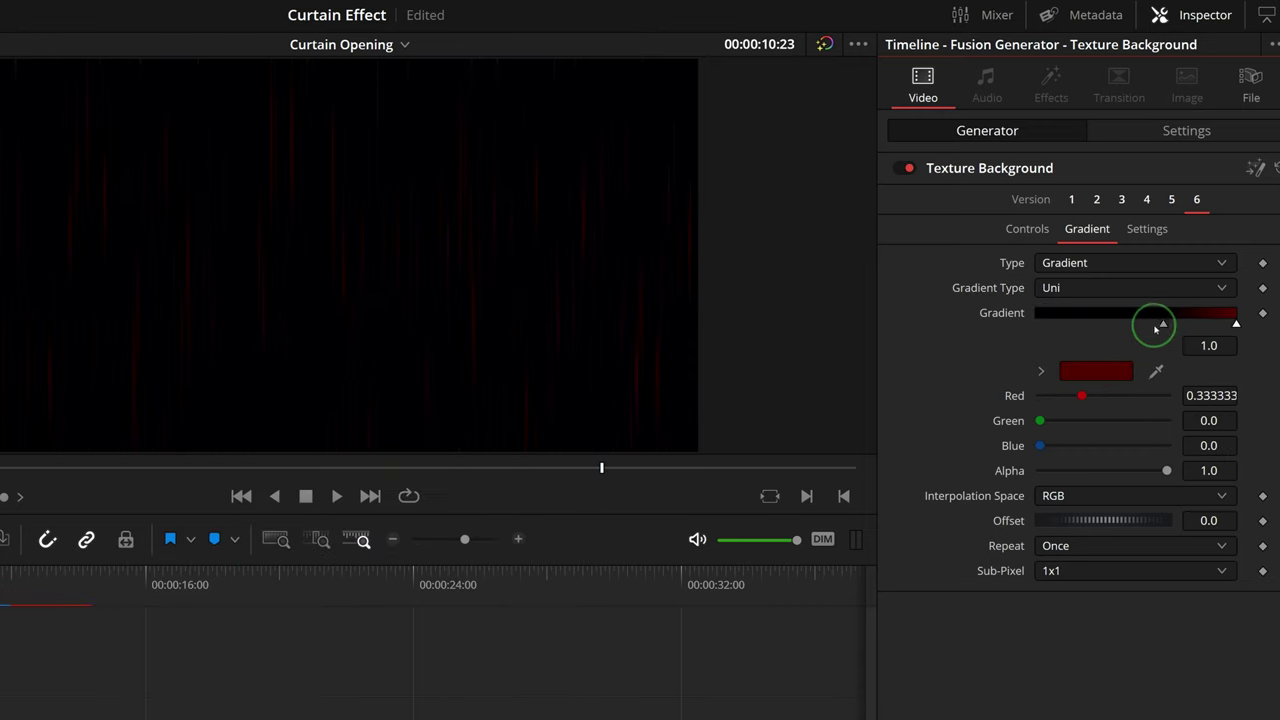
# - Slide the middle stop to the start and the red stop left to position 0.666666
pyautogui.moveTo(1163, 325); pyautogui.dragTo(1020, 335)
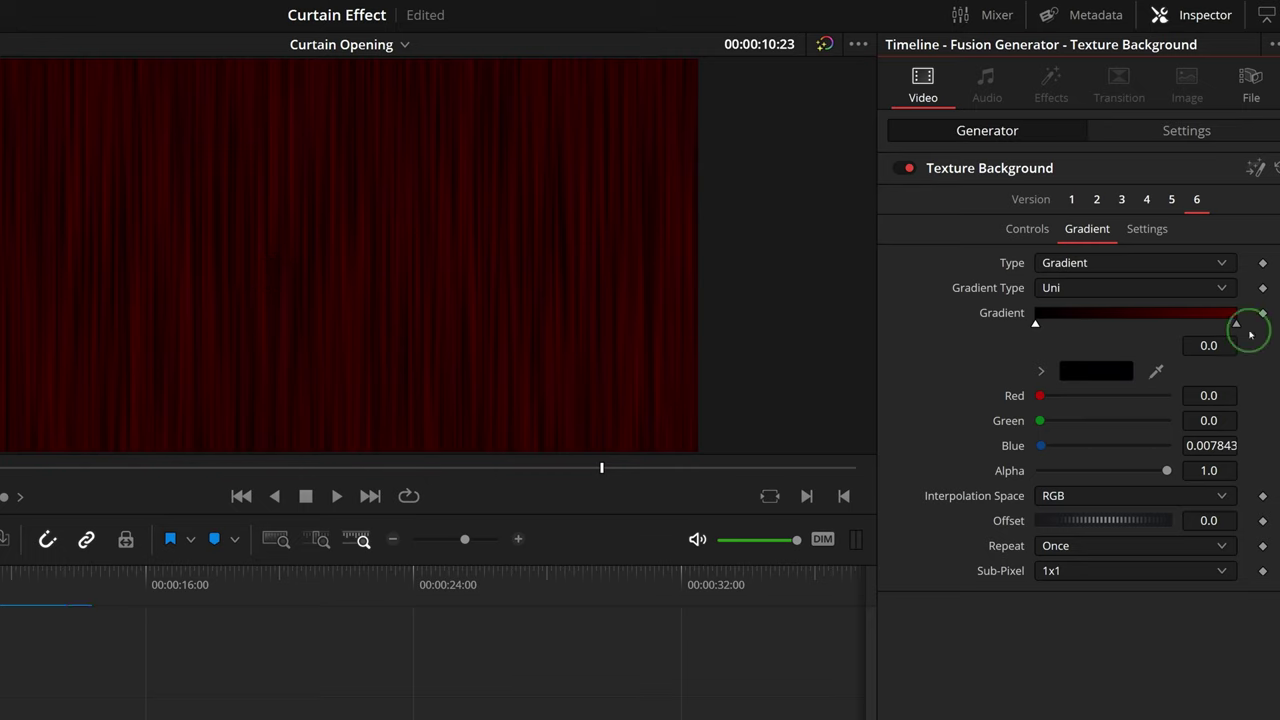
pyautogui.moveTo(1236, 324); pyautogui.dragTo(1169, 327)
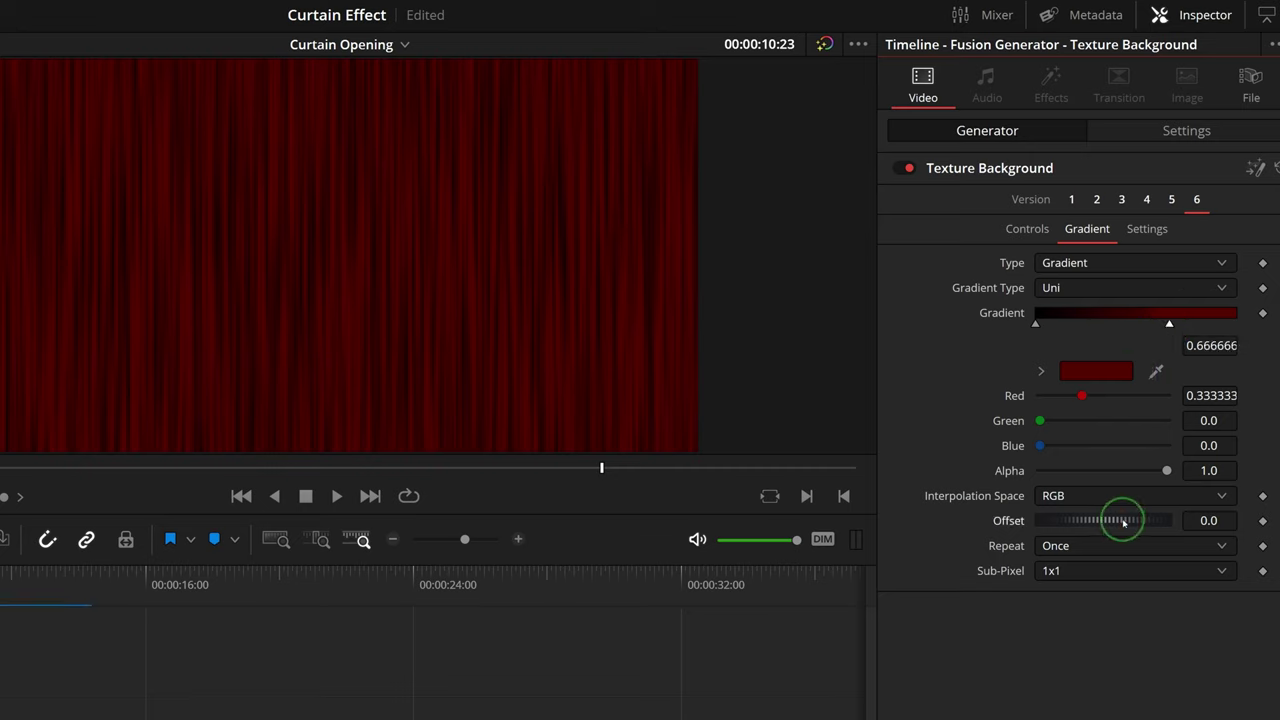
pyautogui.moveTo(1123, 520); pyautogui.dragTo(1104, 532)
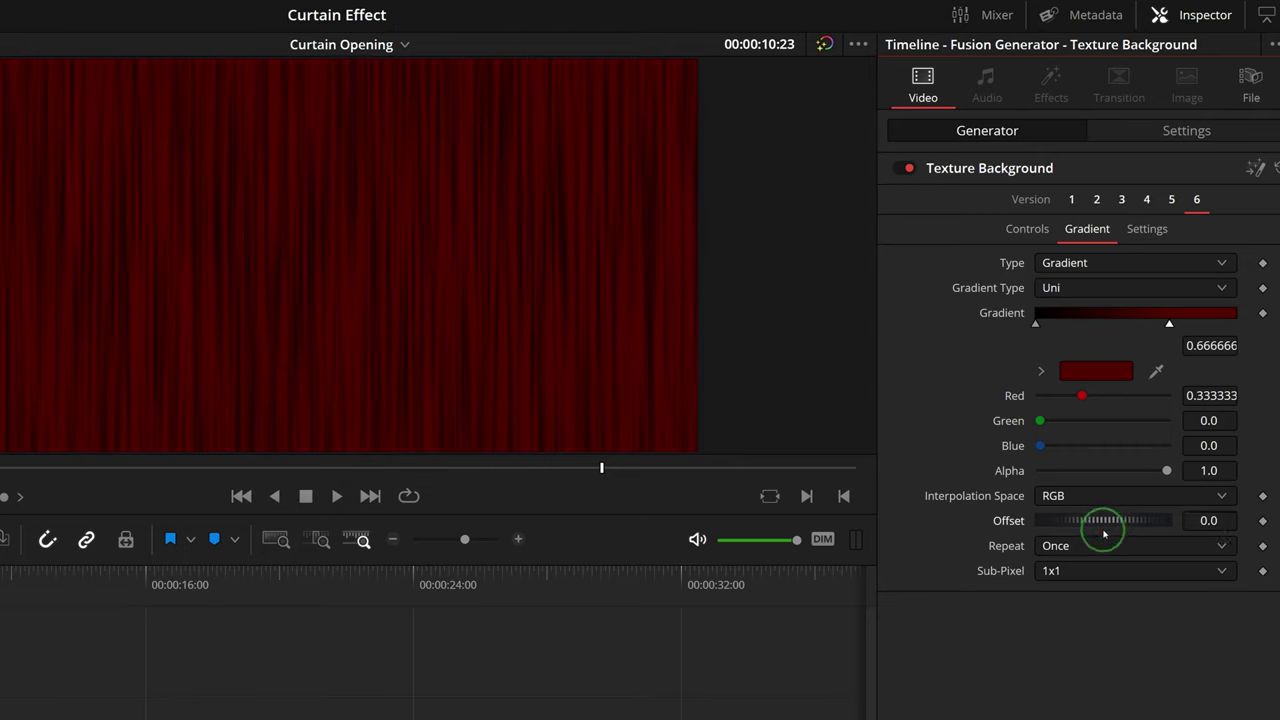
# - Try Contrast, Brightness and Scale values, then reset Contrast to 1.0 and Brightness to 0.0
pyautogui.click(1020, 233)
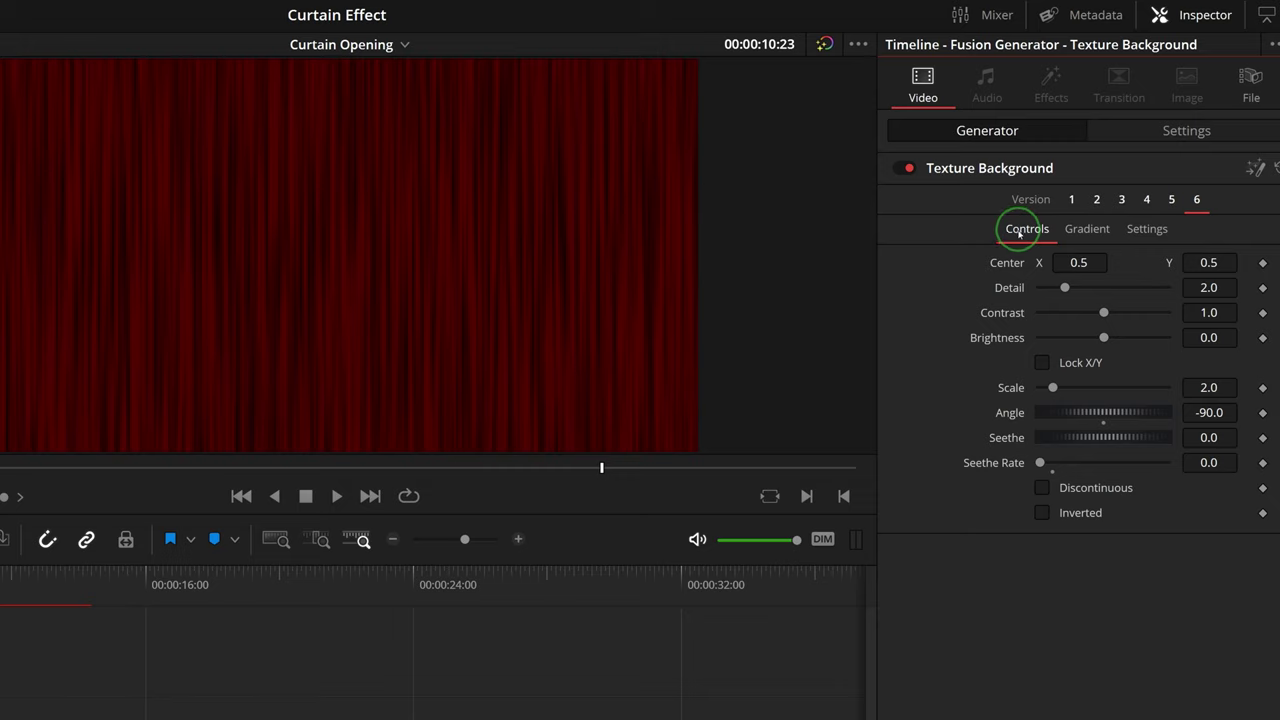
pyautogui.moveTo(1103, 311); pyautogui.dragTo(1110, 347)
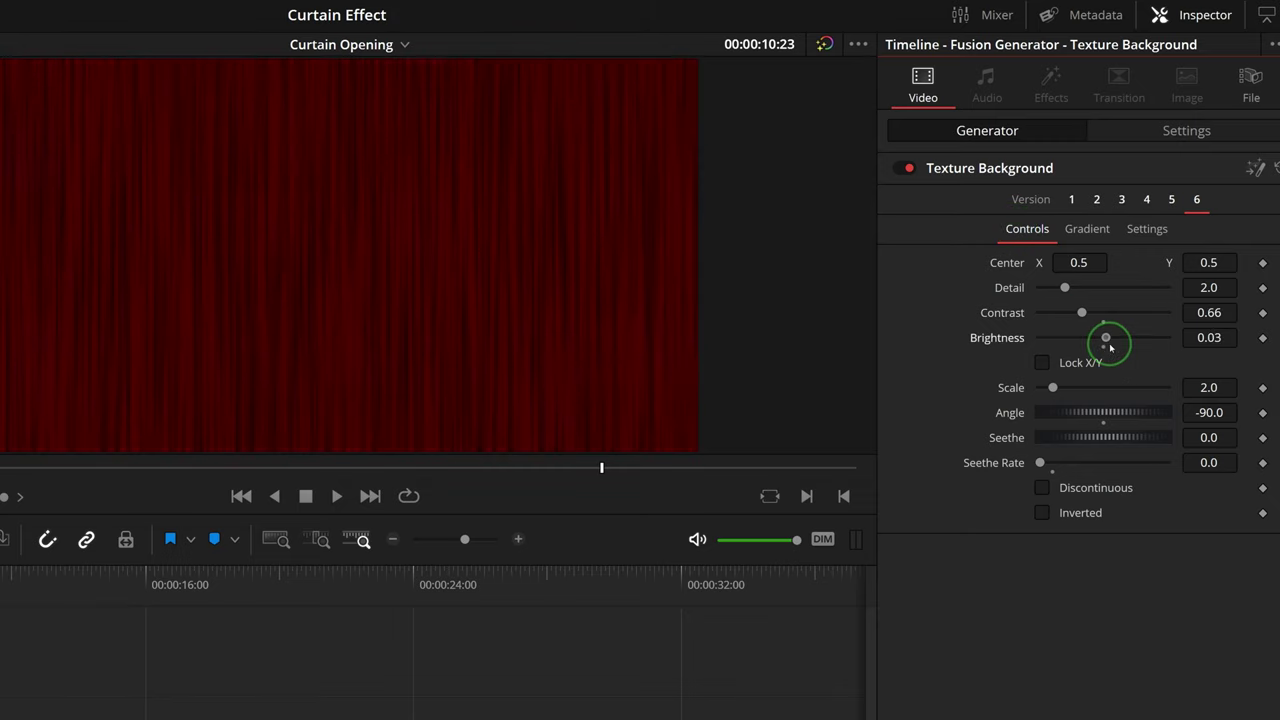
pyautogui.moveTo(1052, 387); pyautogui.dragTo(1046, 391)
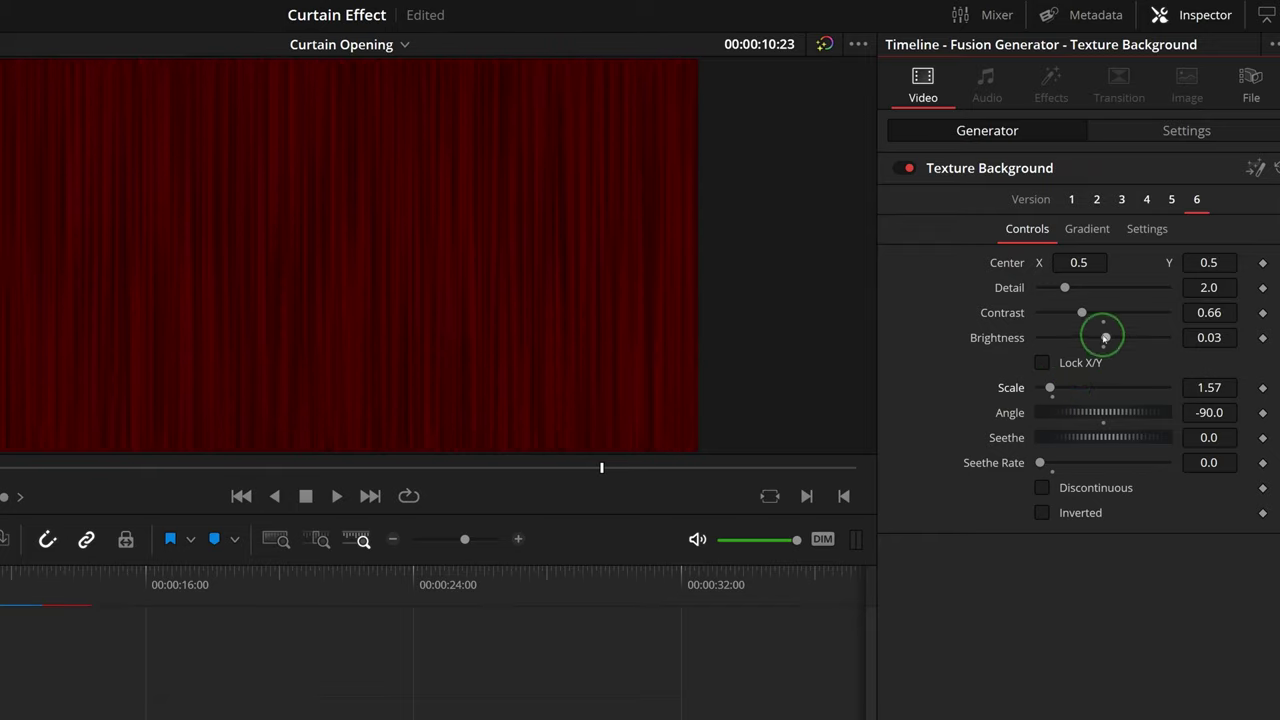
pyautogui.doubleClick(1103, 315)
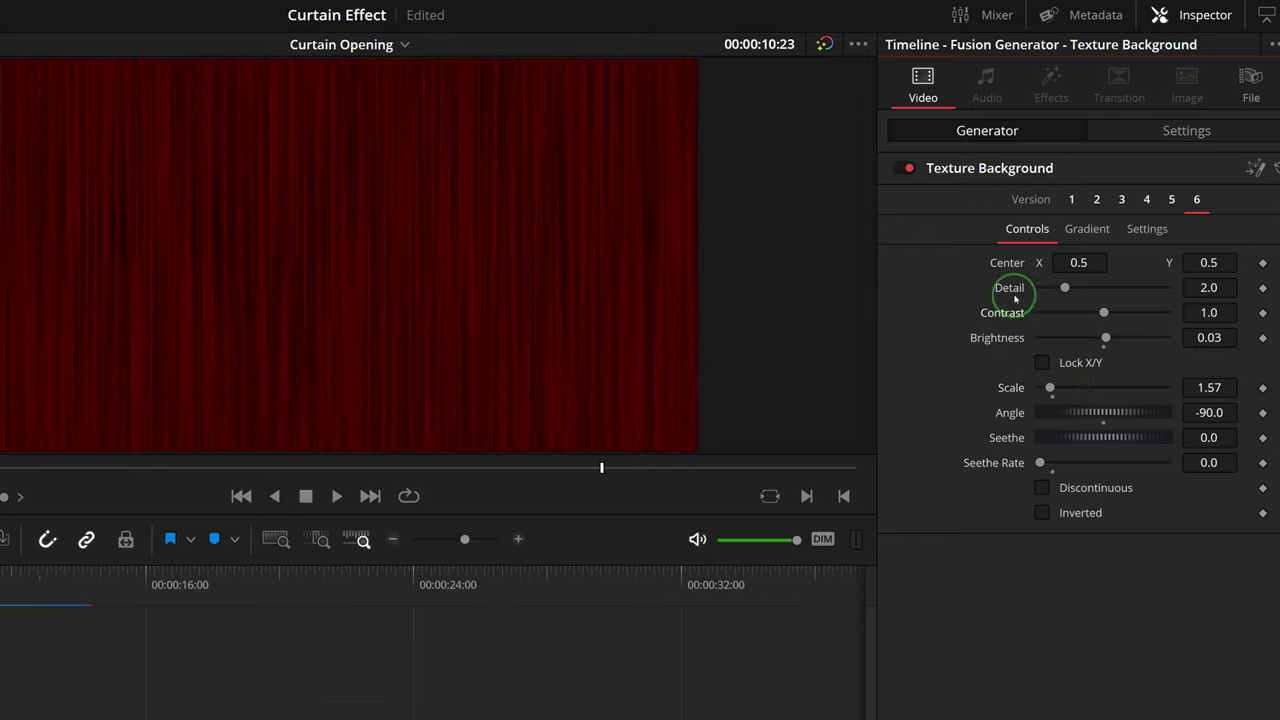
pyautogui.doubleClick(1105, 338)
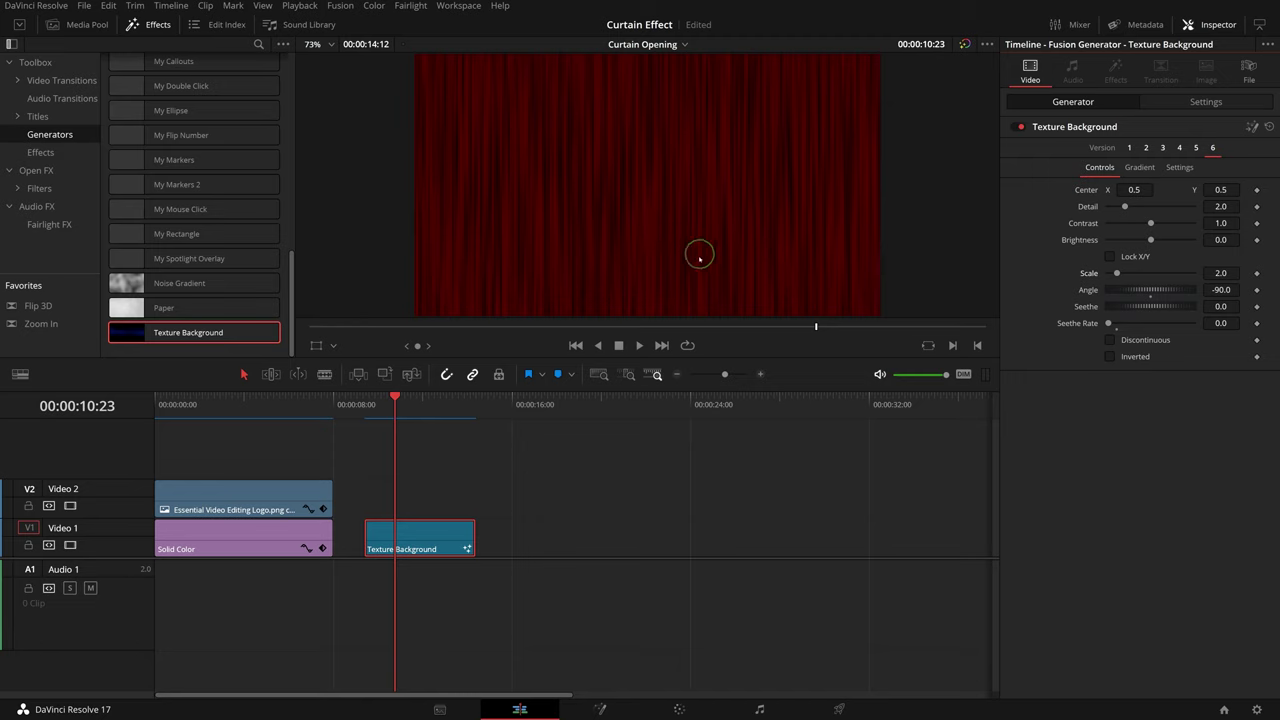
pyautogui.click(268, 413)
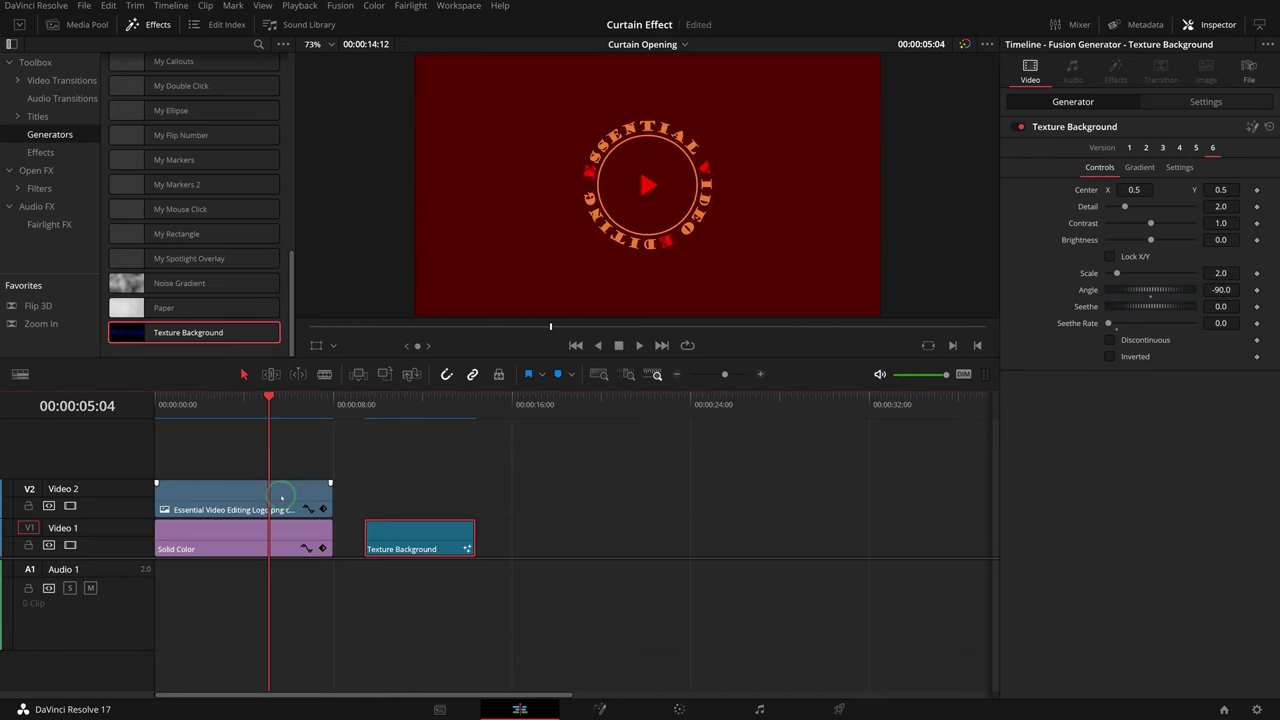
pyautogui.click(404, 410)
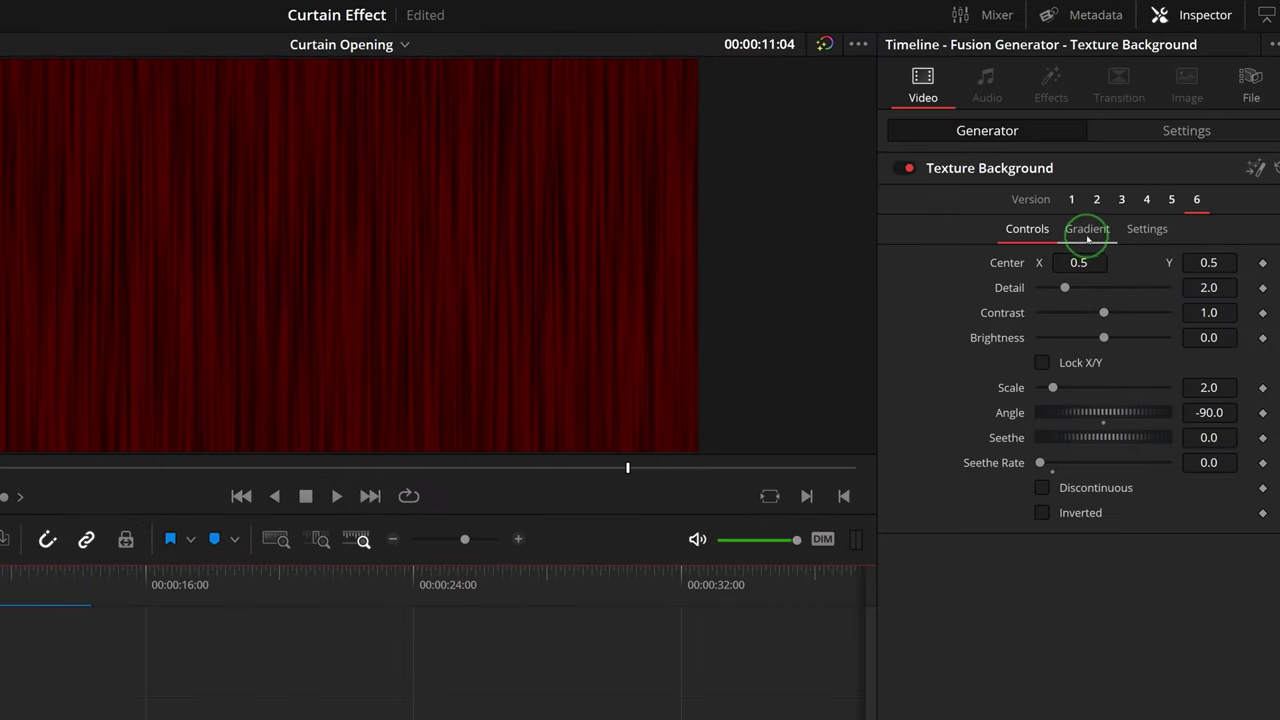
# - Change the gradient's red right stop to white
pyautogui.click(1139, 167)
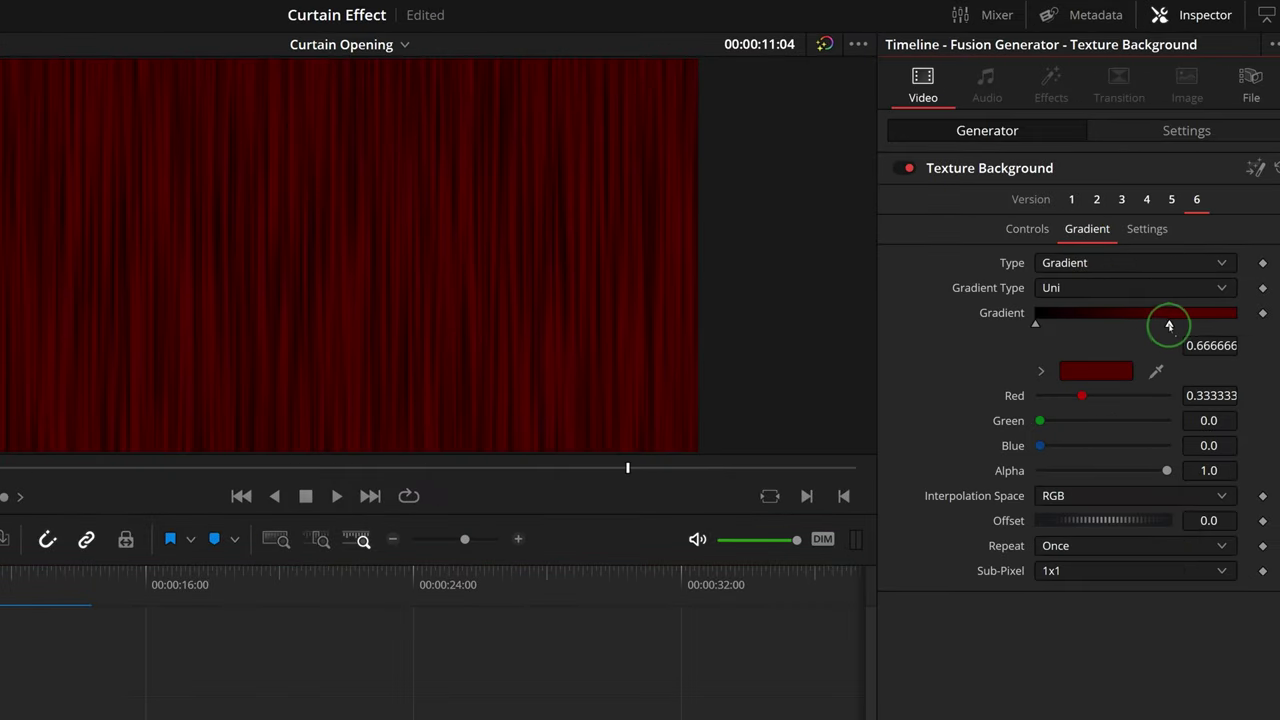
pyautogui.click(1101, 370)
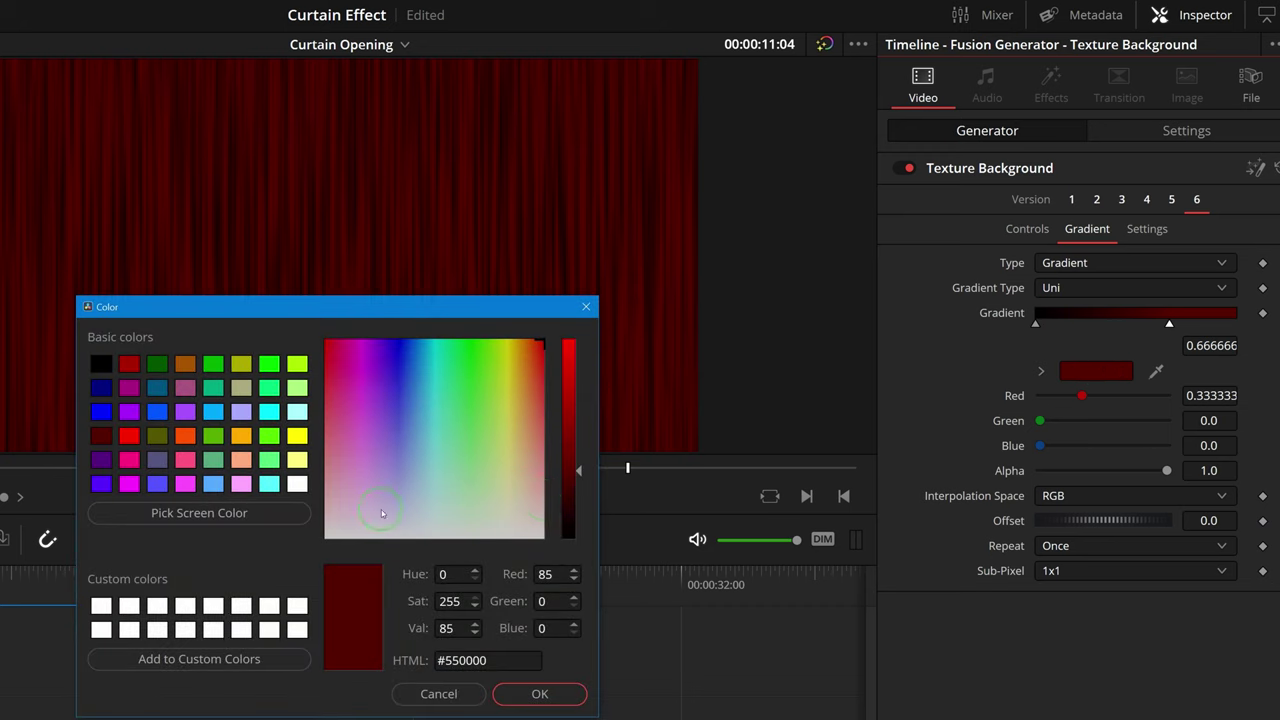
pyautogui.click(297, 485)
pyautogui.click(540, 690)
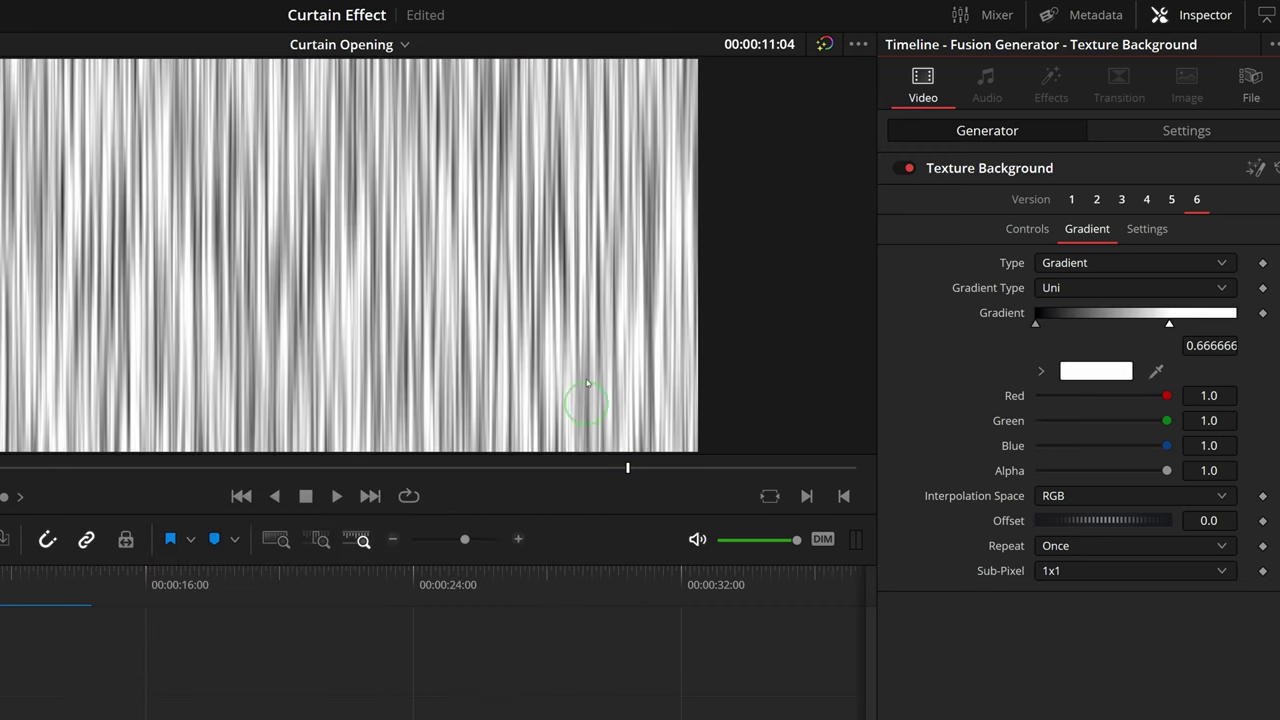
# - Make the left gradient stop grey #666666 and save the project
pyautogui.click(1035, 323)
pyautogui.click(1082, 368)
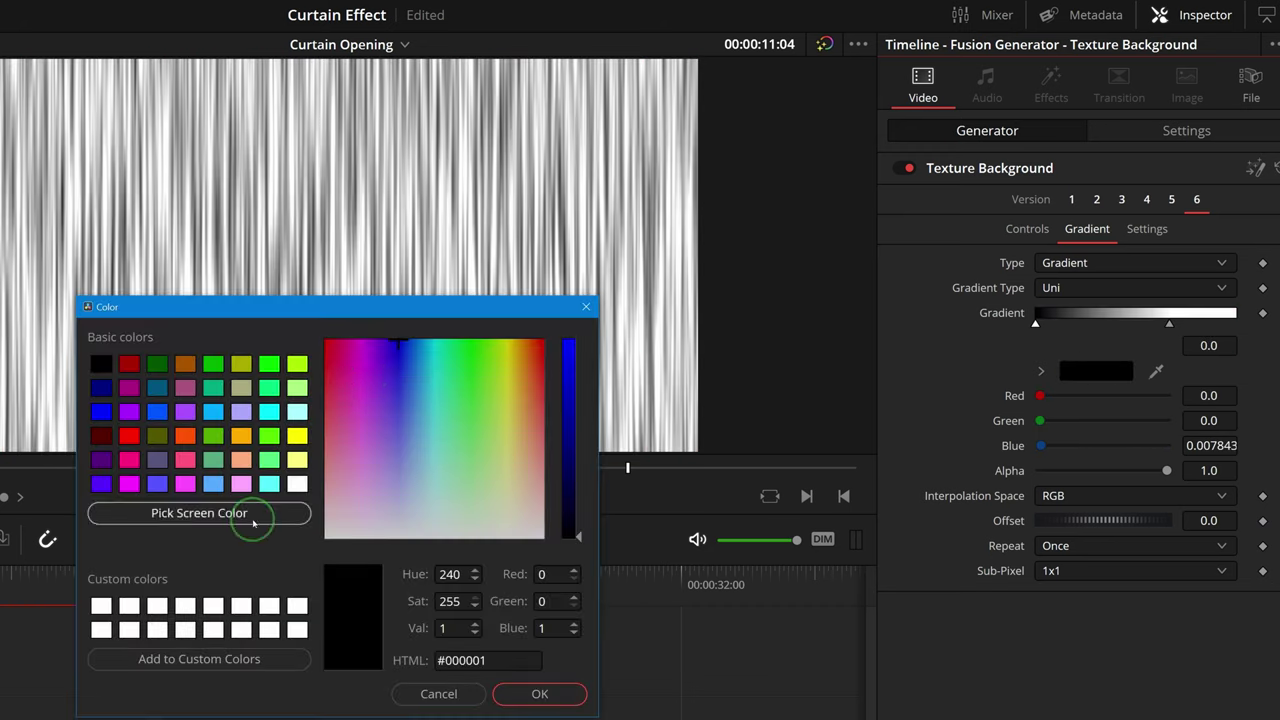
pyautogui.moveTo(570, 535); pyautogui.dragTo(571, 458)
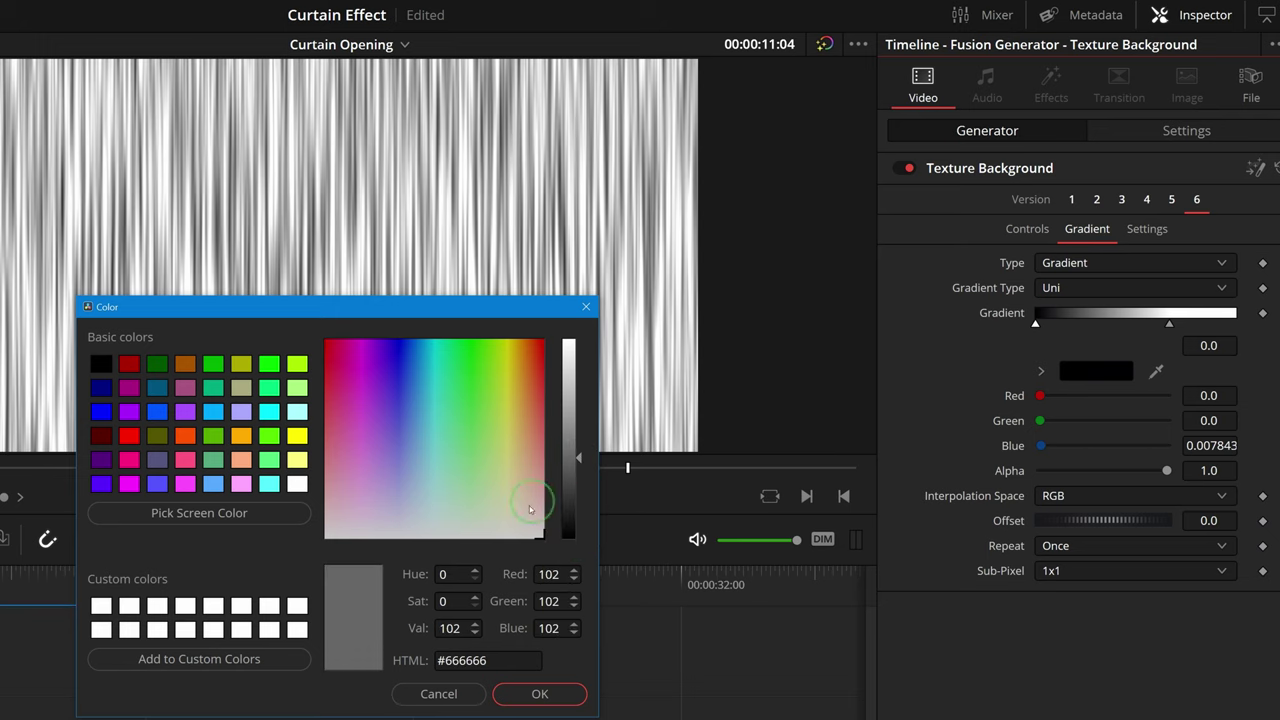
pyautogui.click(540, 694)
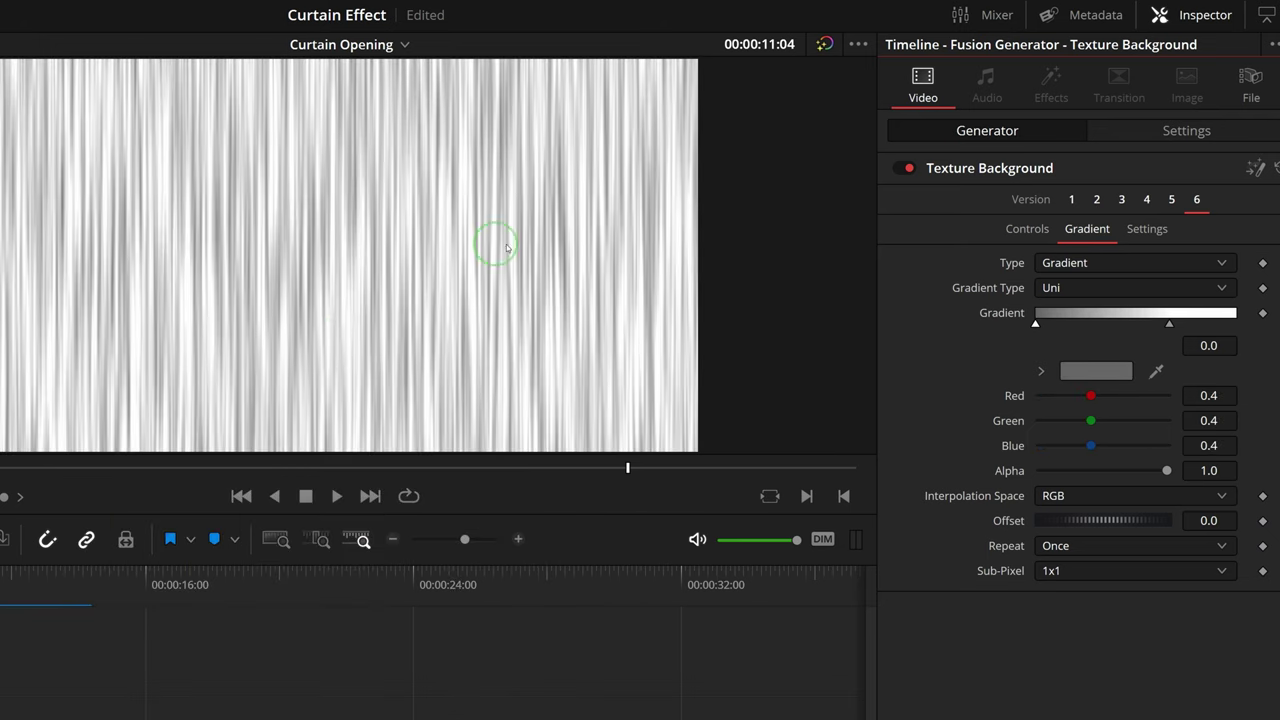
pyautogui.hotkey('ctrl', 's')
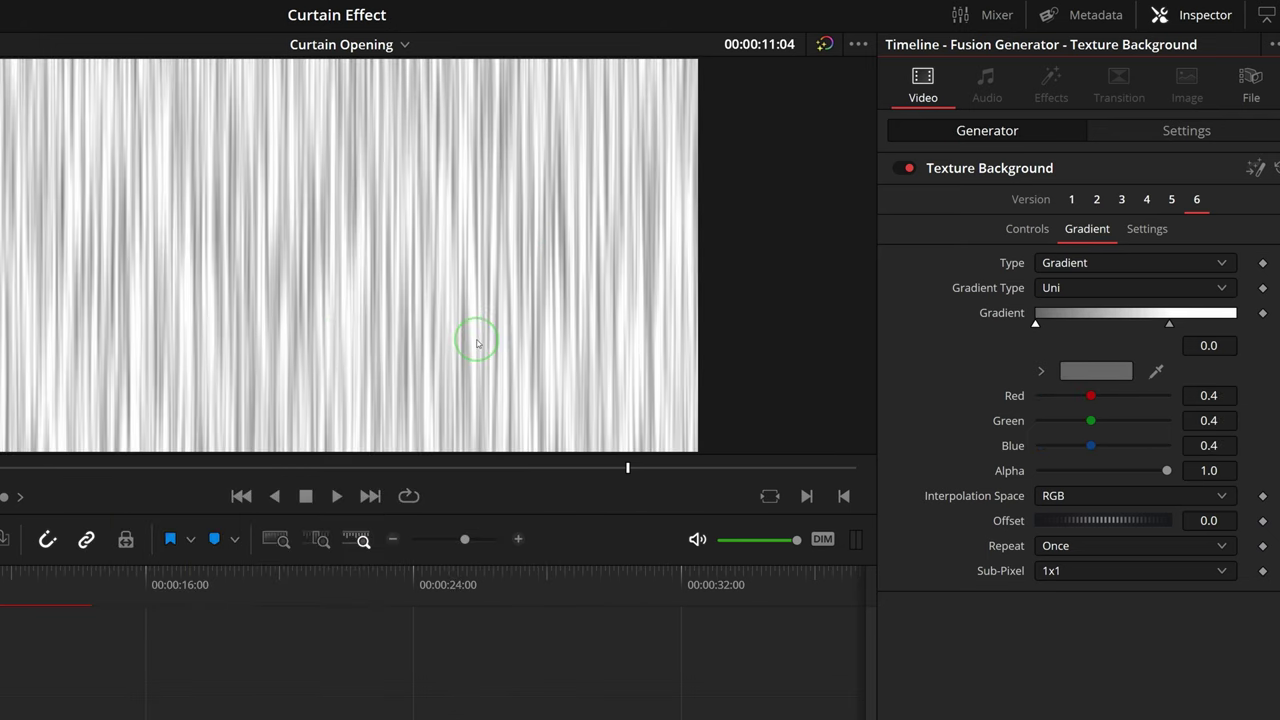
# - Set the Texture Background's composite mode to Lum
pyautogui.click(1183, 131)
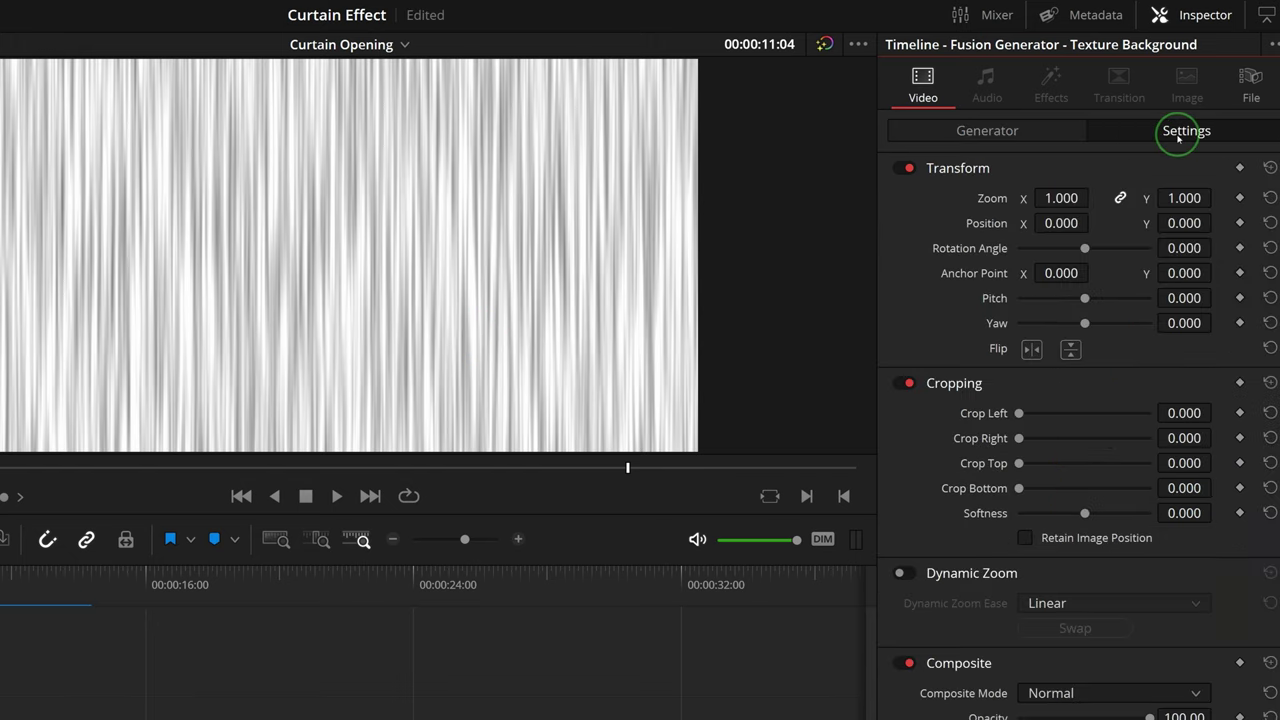
pyautogui.click(1195, 471)
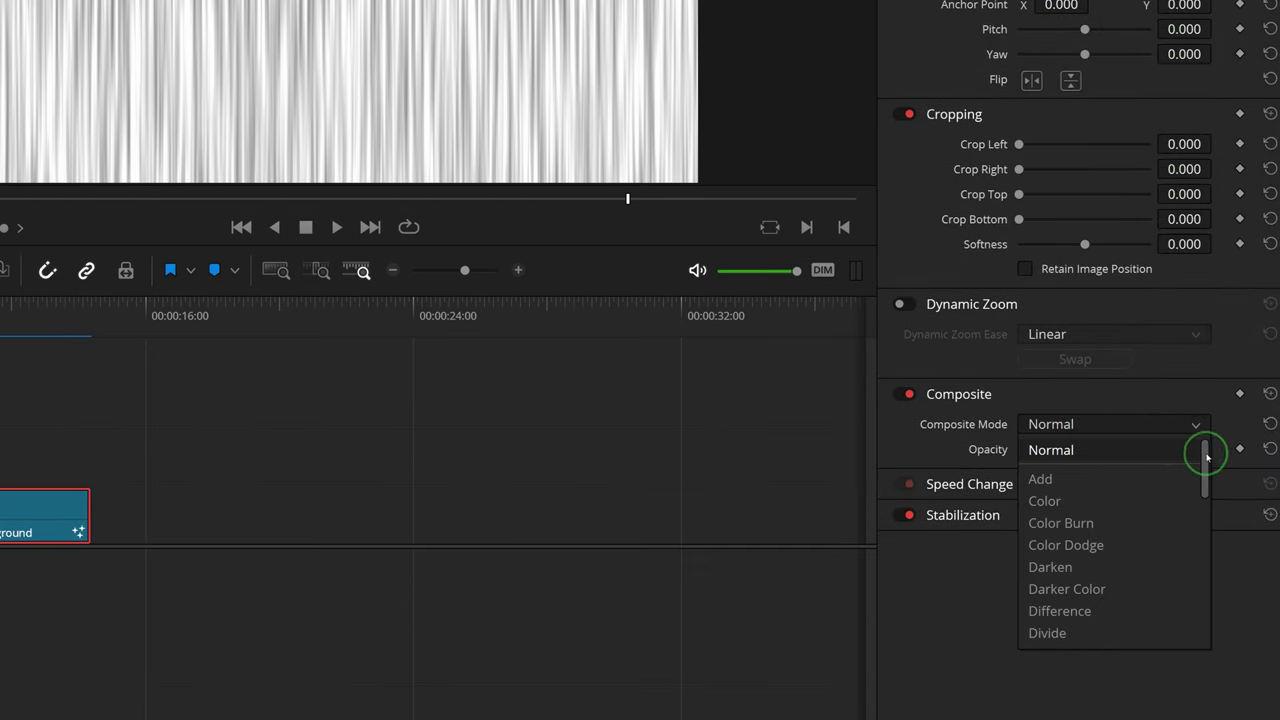
pyautogui.moveTo(1204, 495); pyautogui.dragTo(1180, 629)
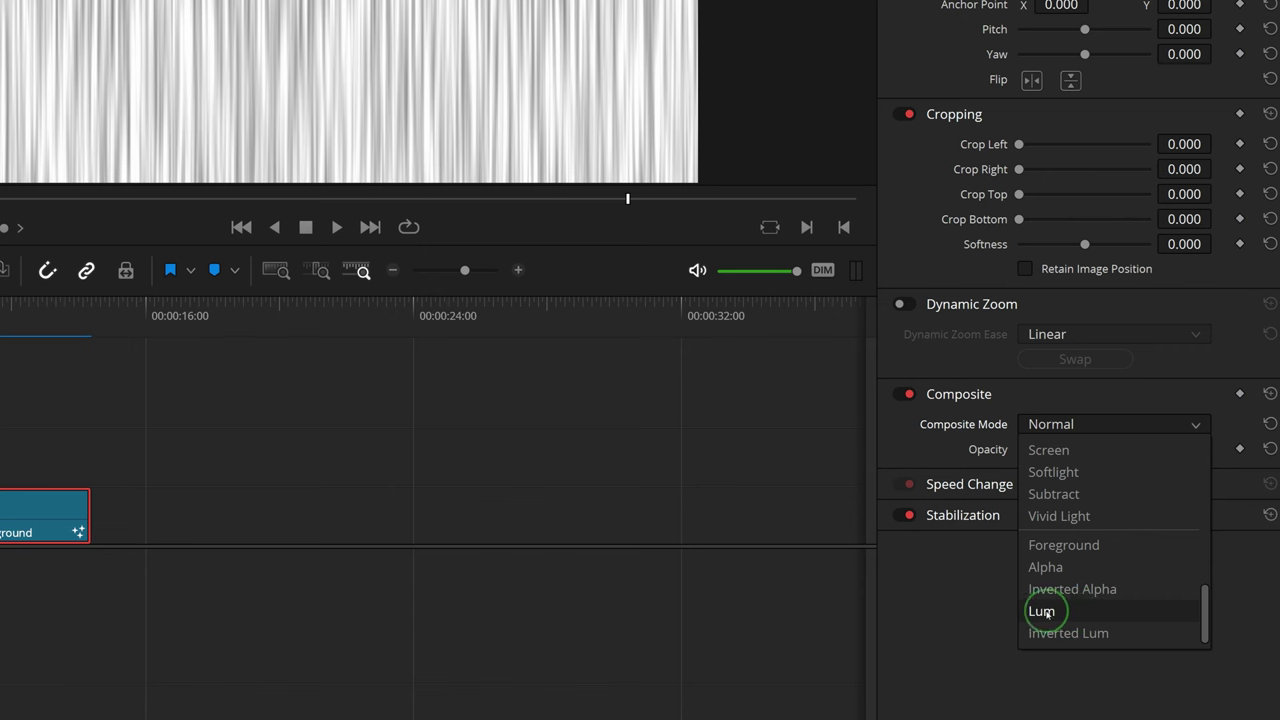
pyautogui.click(1077, 612)
# - Combine the logo and Solid Color clips into a compound clip named My Logo
pyautogui.moveTo(246, 463); pyautogui.dragTo(304, 595)
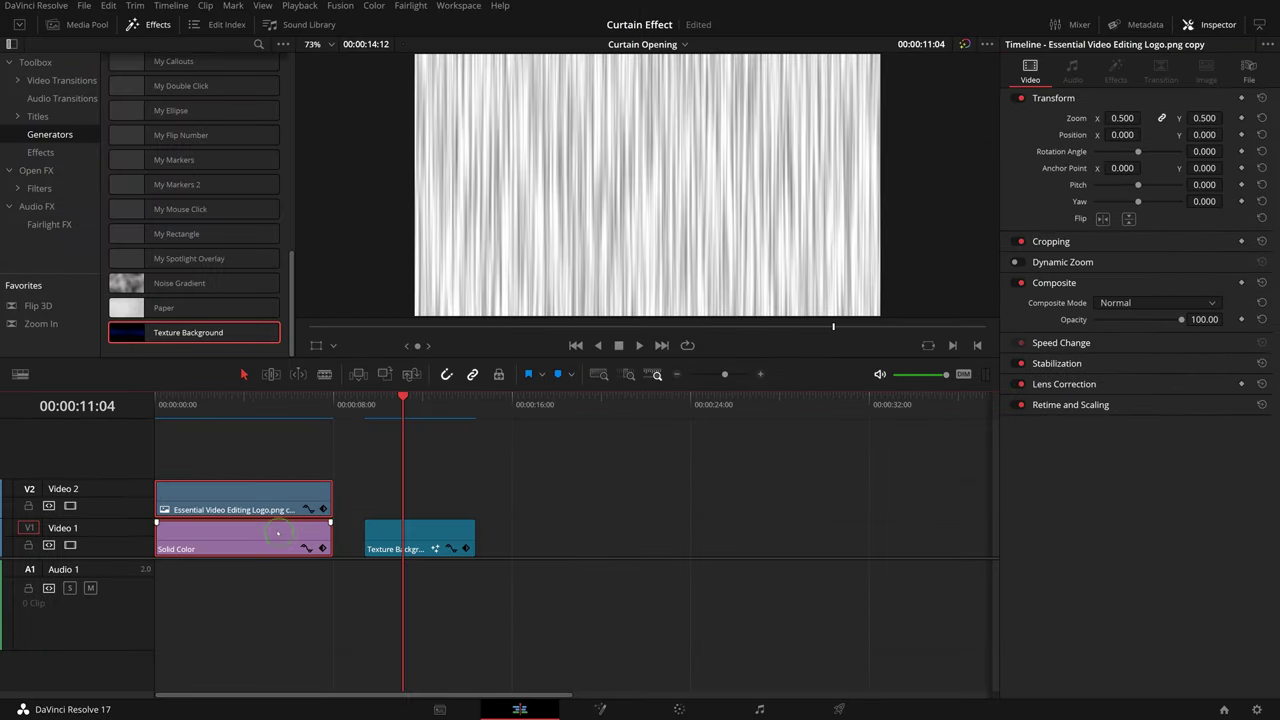
pyautogui.rightClick(274, 497)
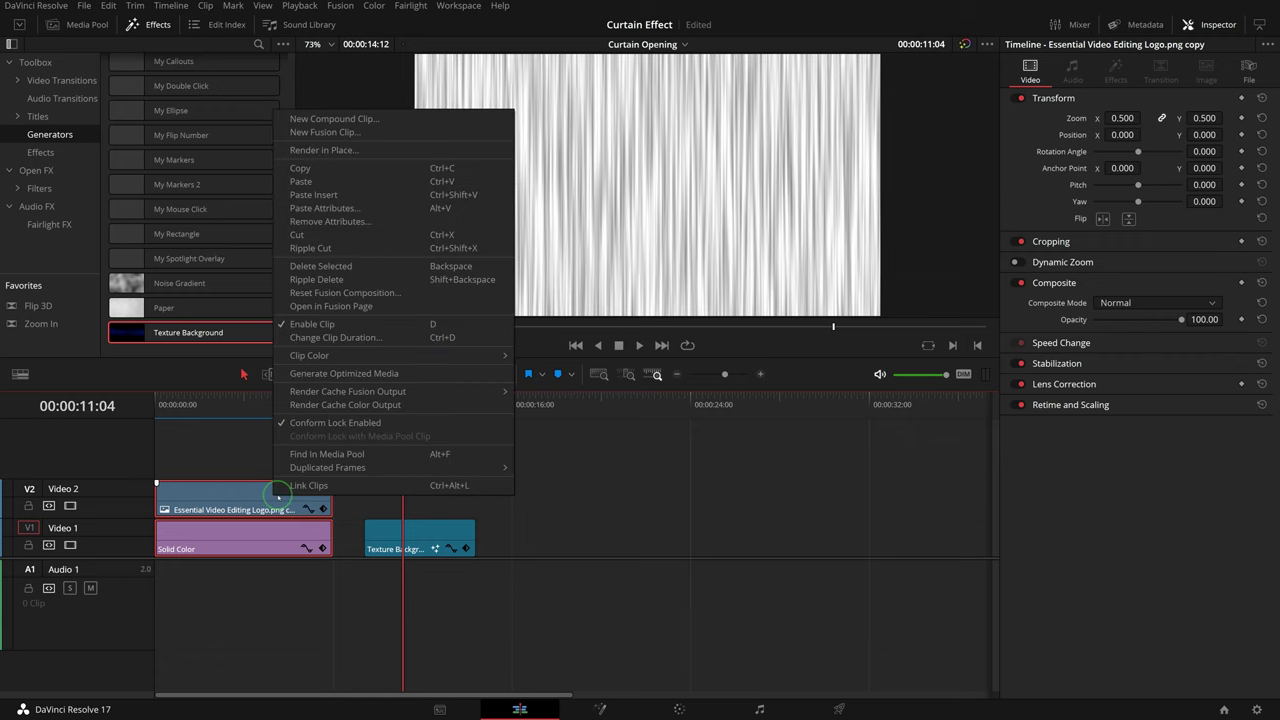
pyautogui.click(353, 119)
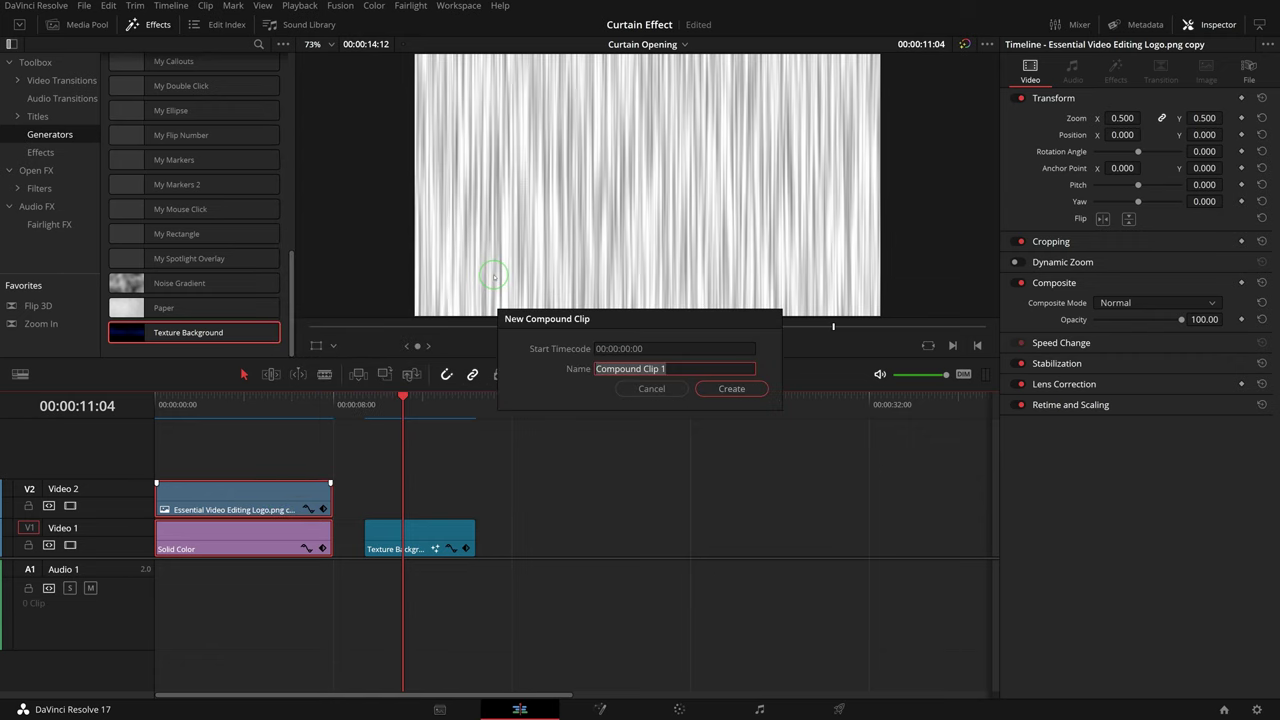
pyautogui.write('My Logo')
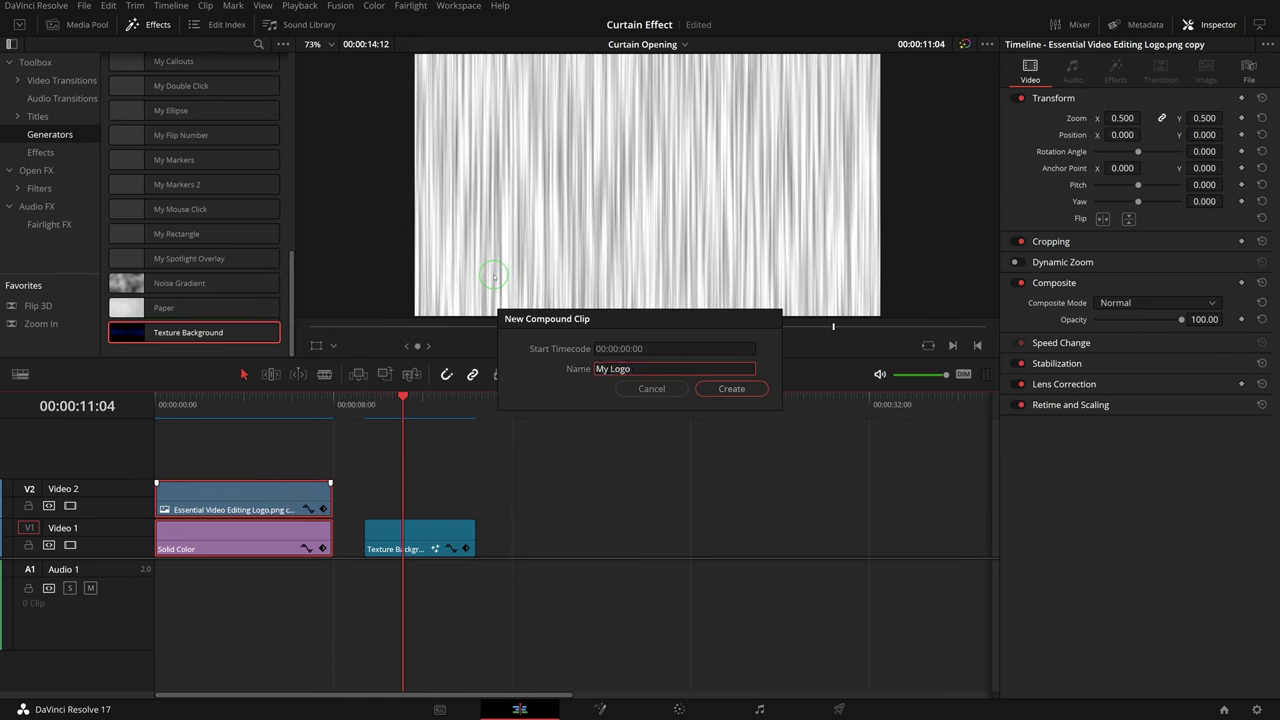
pyautogui.click(731, 389)
# - Place My Logo on Video 2 over the Texture Background at 8s and extend the texture to match
pyautogui.click(253, 512)
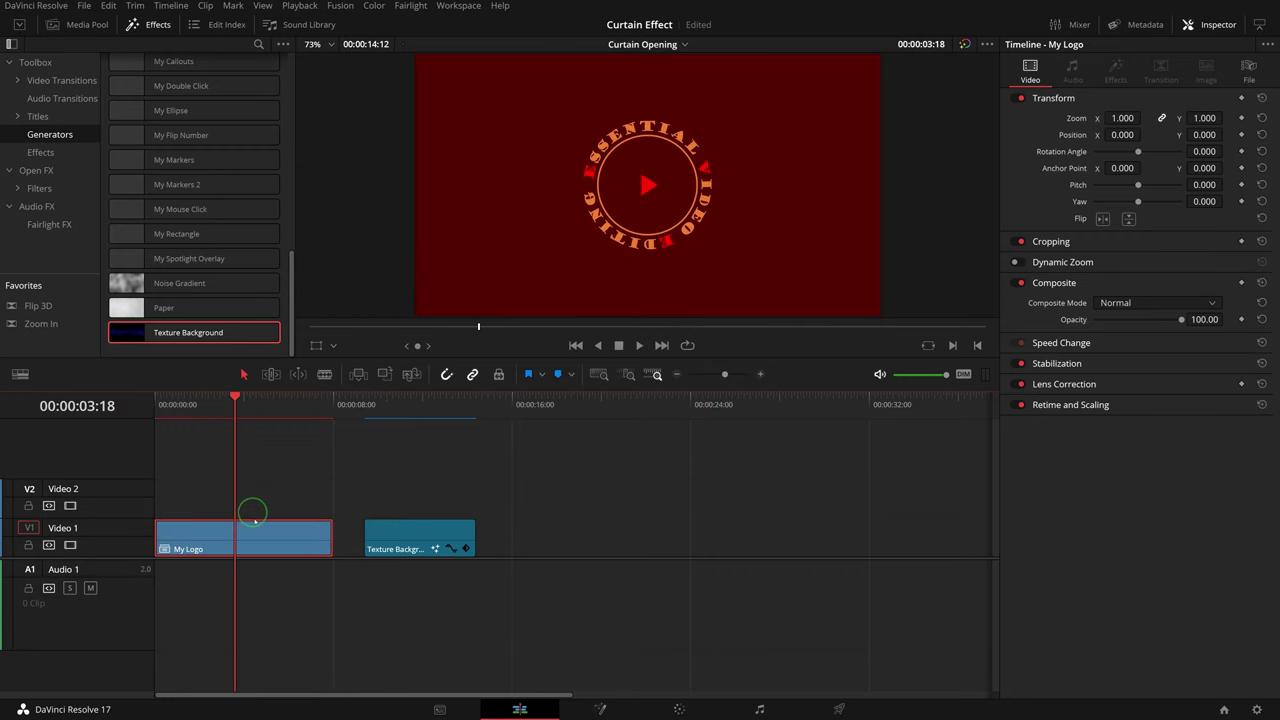
pyautogui.moveTo(257, 537); pyautogui.dragTo(466, 500)
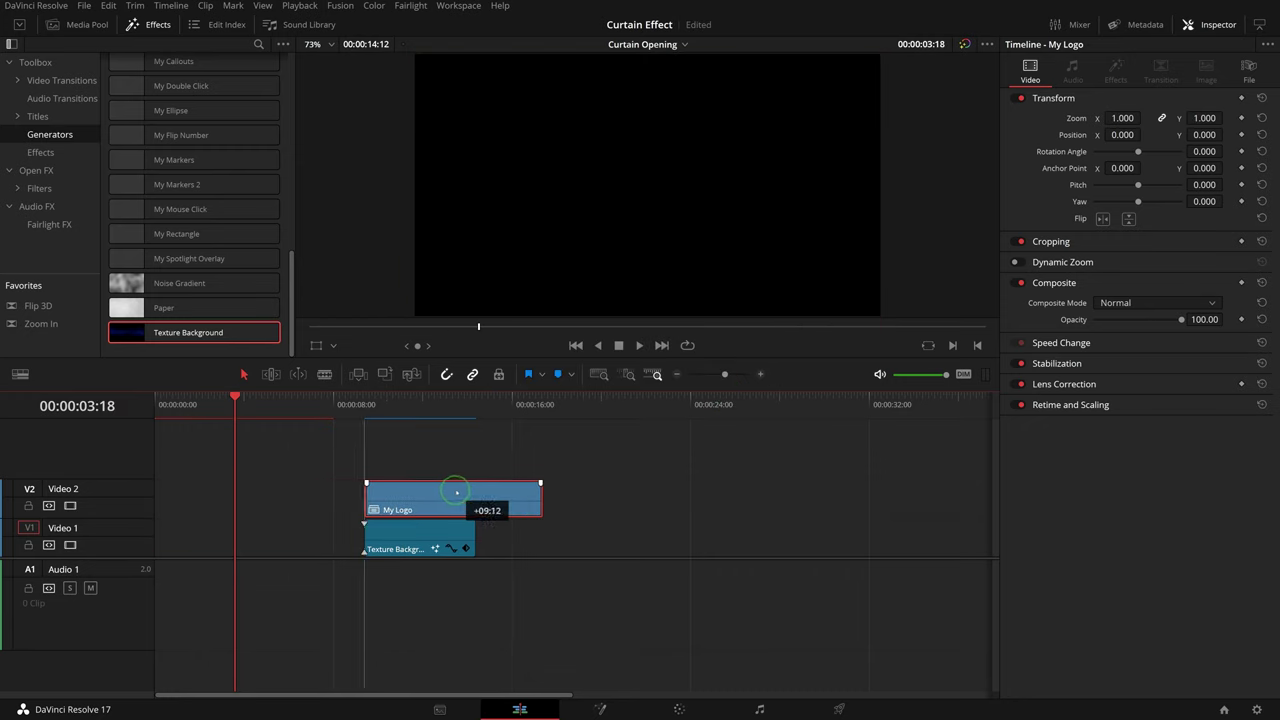
pyautogui.moveTo(371, 405); pyautogui.dragTo(402, 398)
pyautogui.moveTo(475, 545); pyautogui.dragTo(542, 545)
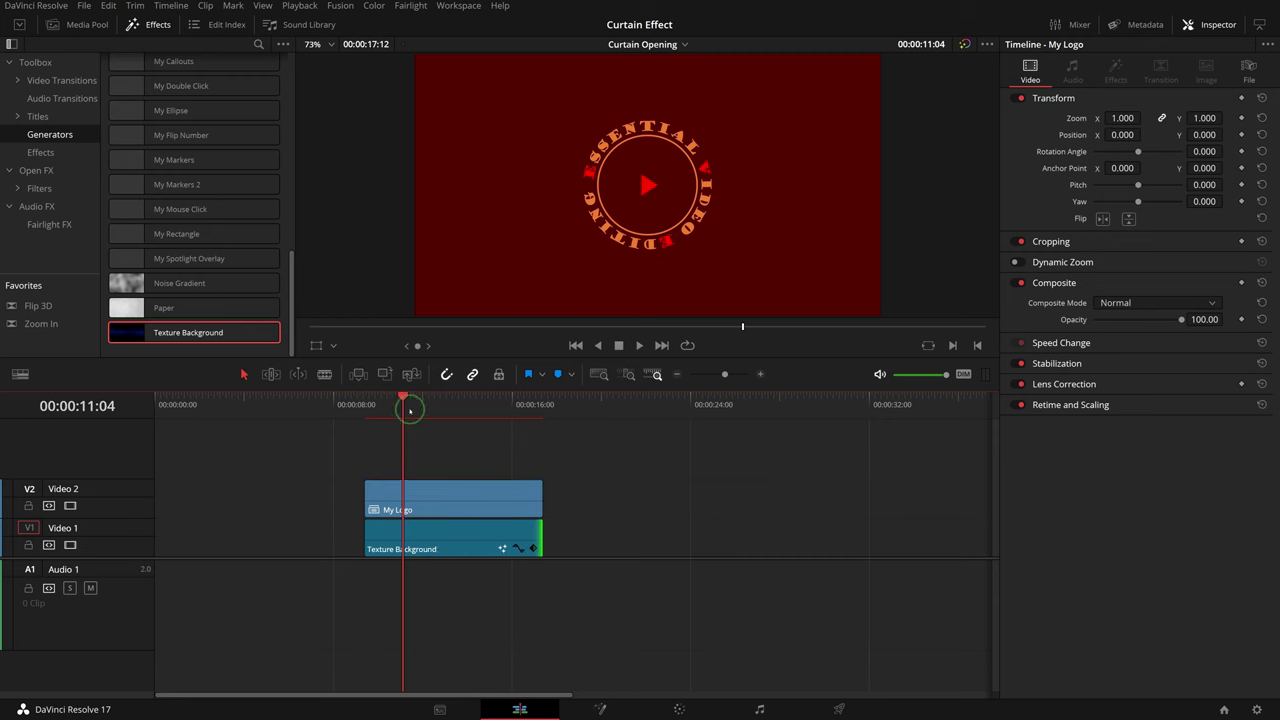
# - Set My Logo's composite mode to Foreground
pyautogui.click(461, 500)
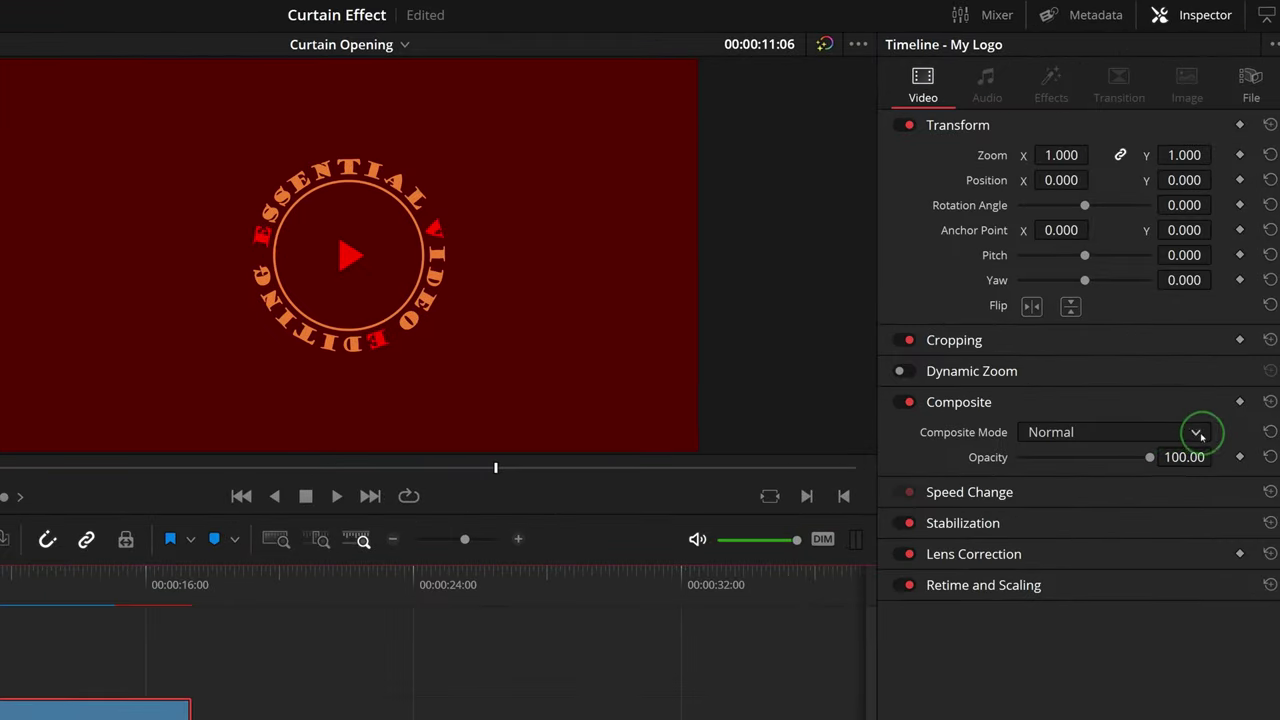
pyautogui.click(1212, 303)
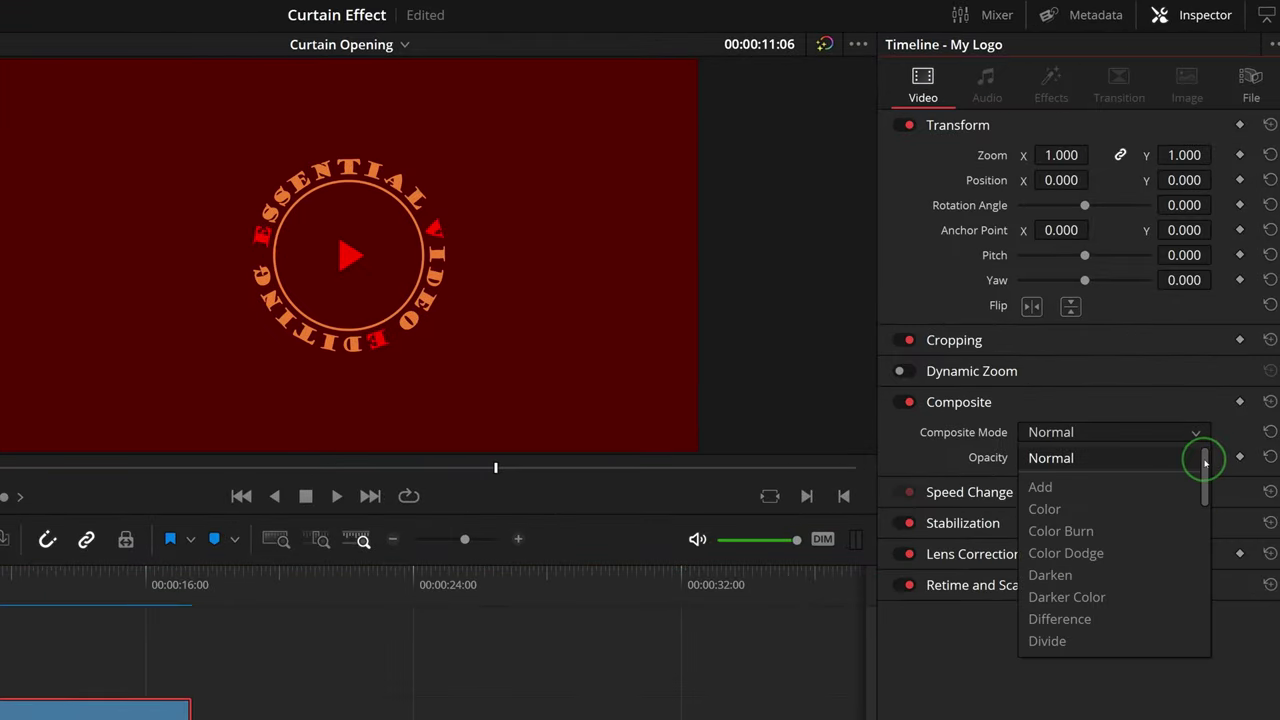
pyautogui.moveTo(1205, 462); pyautogui.dragTo(1211, 617)
pyautogui.click(1077, 553)
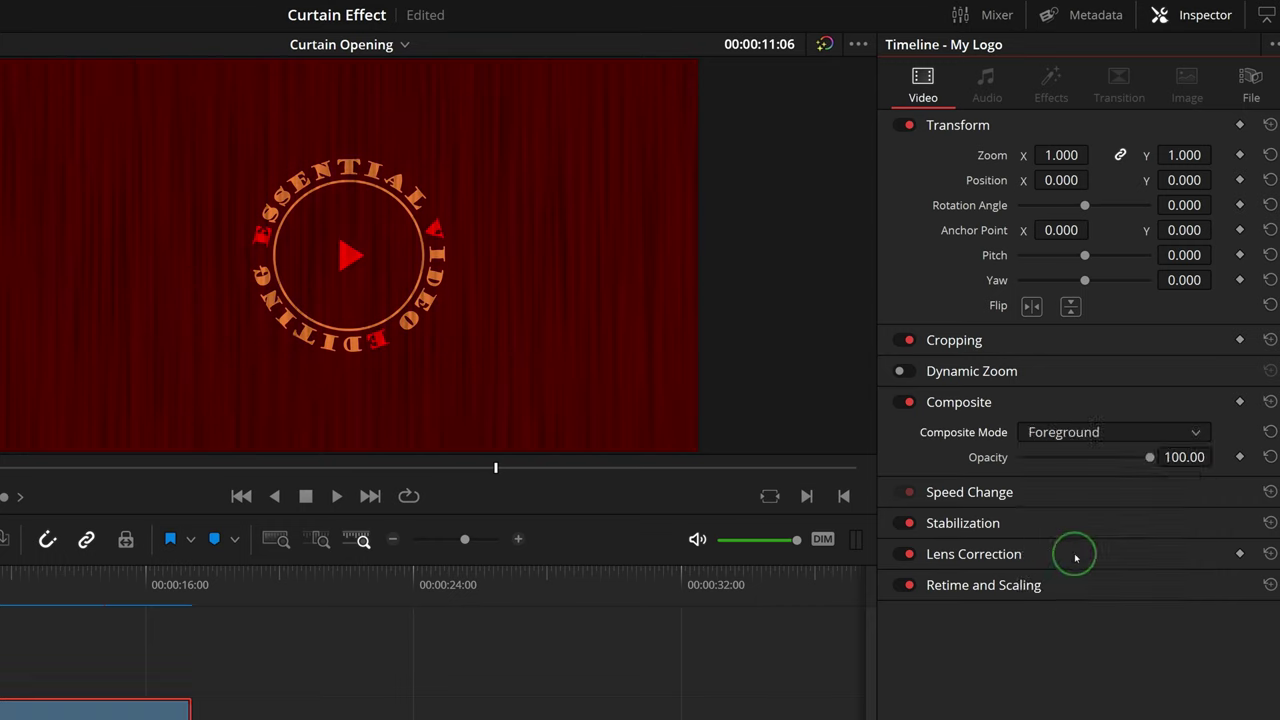
pyautogui.click(367, 168)
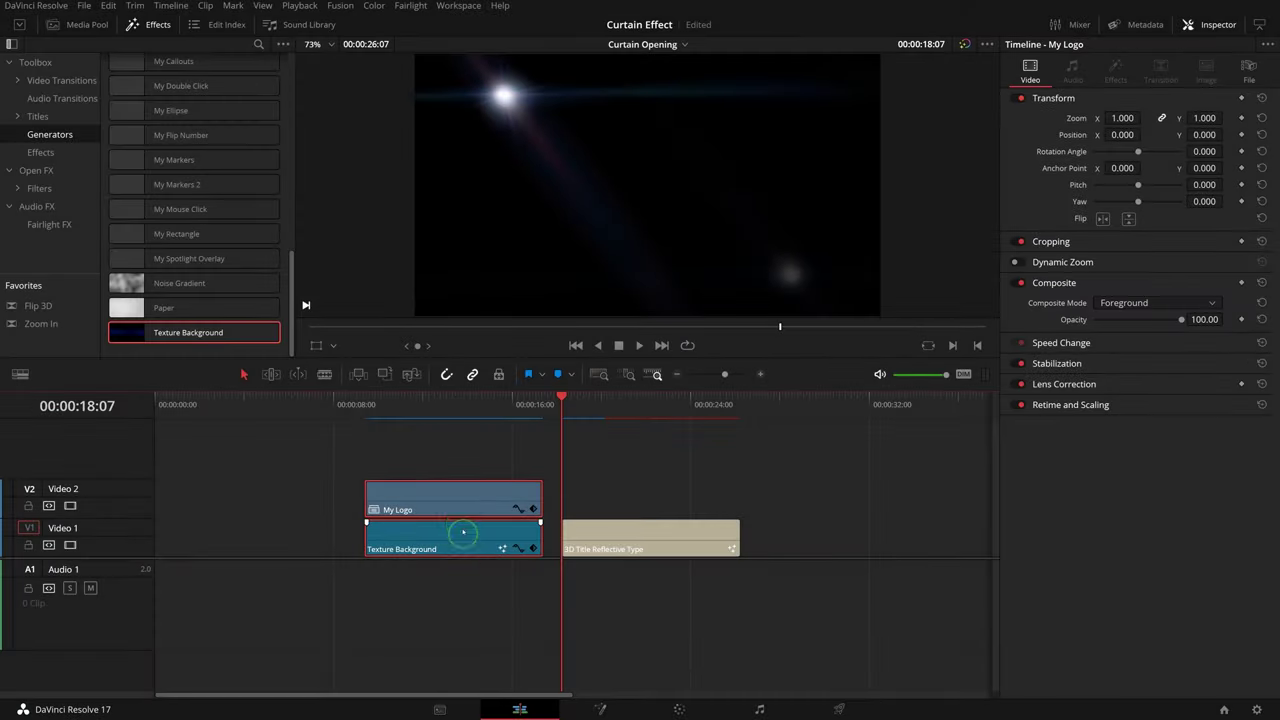
# - Raise the curtain clips a track, put the 3D title beneath them, and add a Solid Color clip
pyautogui.moveTo(462, 531); pyautogui.dragTo(460, 492)
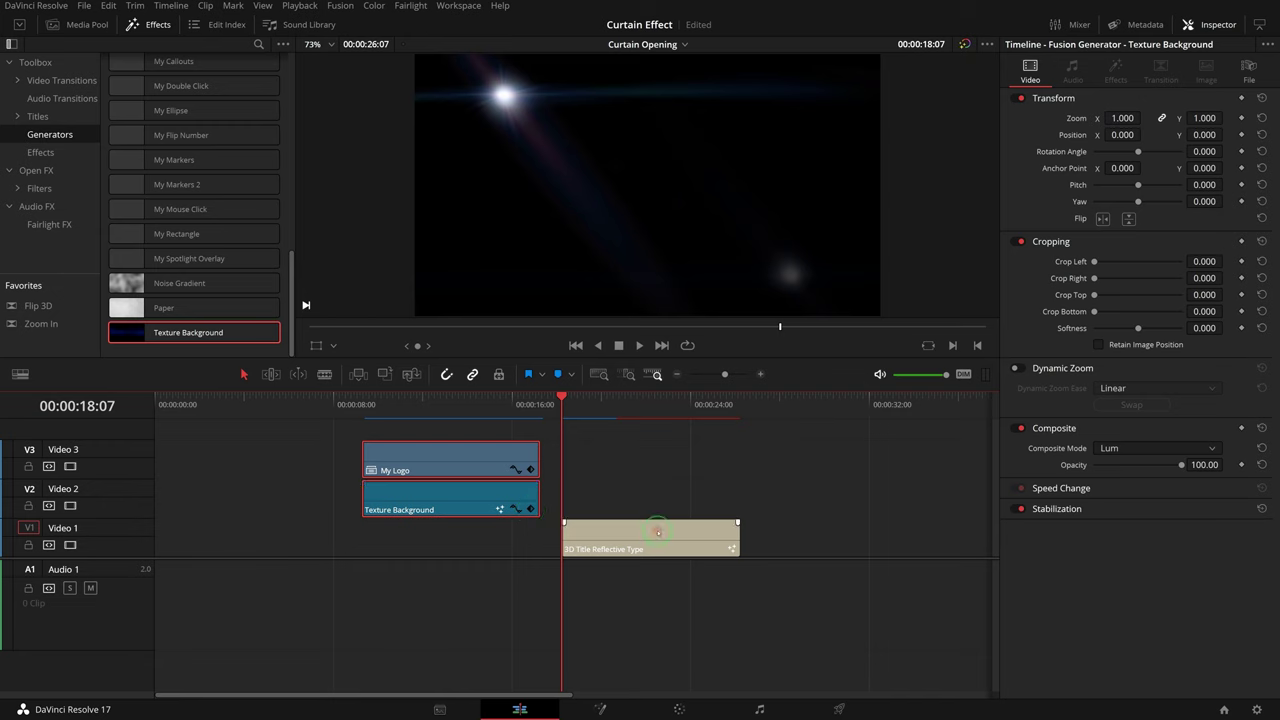
pyautogui.moveTo(658, 532); pyautogui.dragTo(458, 532)
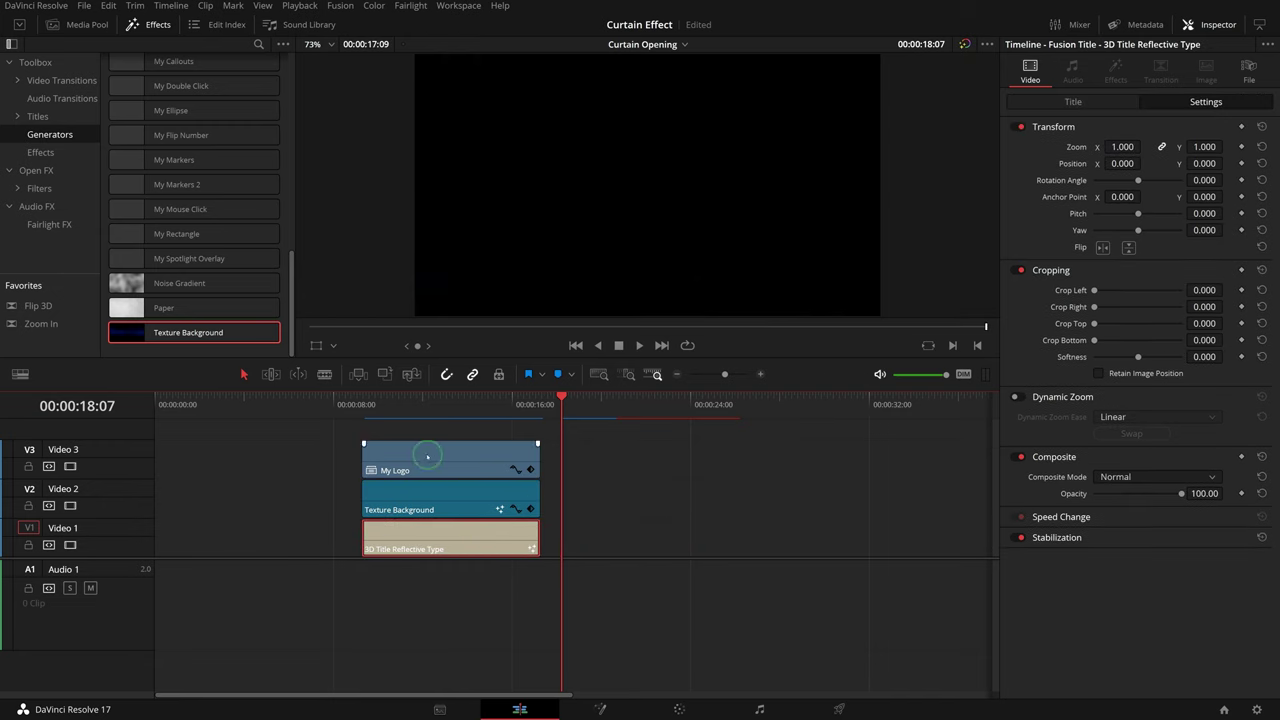
pyautogui.click(364, 410)
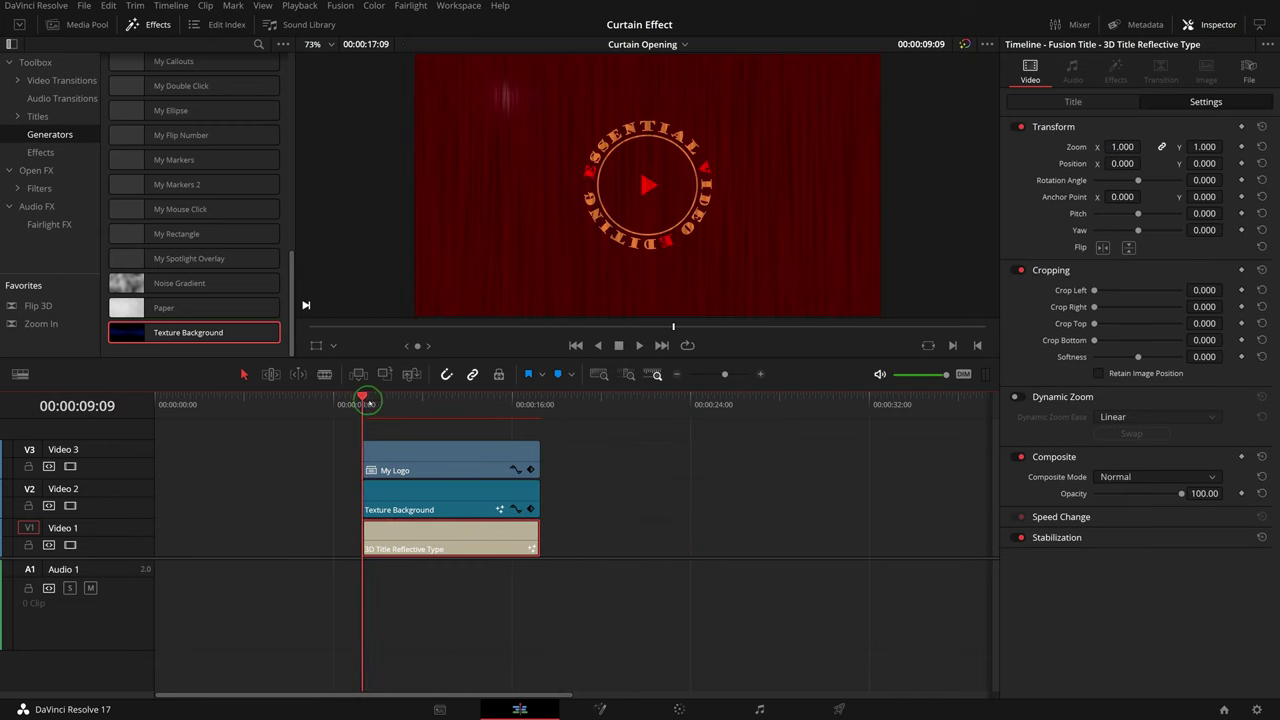
pyautogui.moveTo(367, 402); pyautogui.dragTo(441, 412)
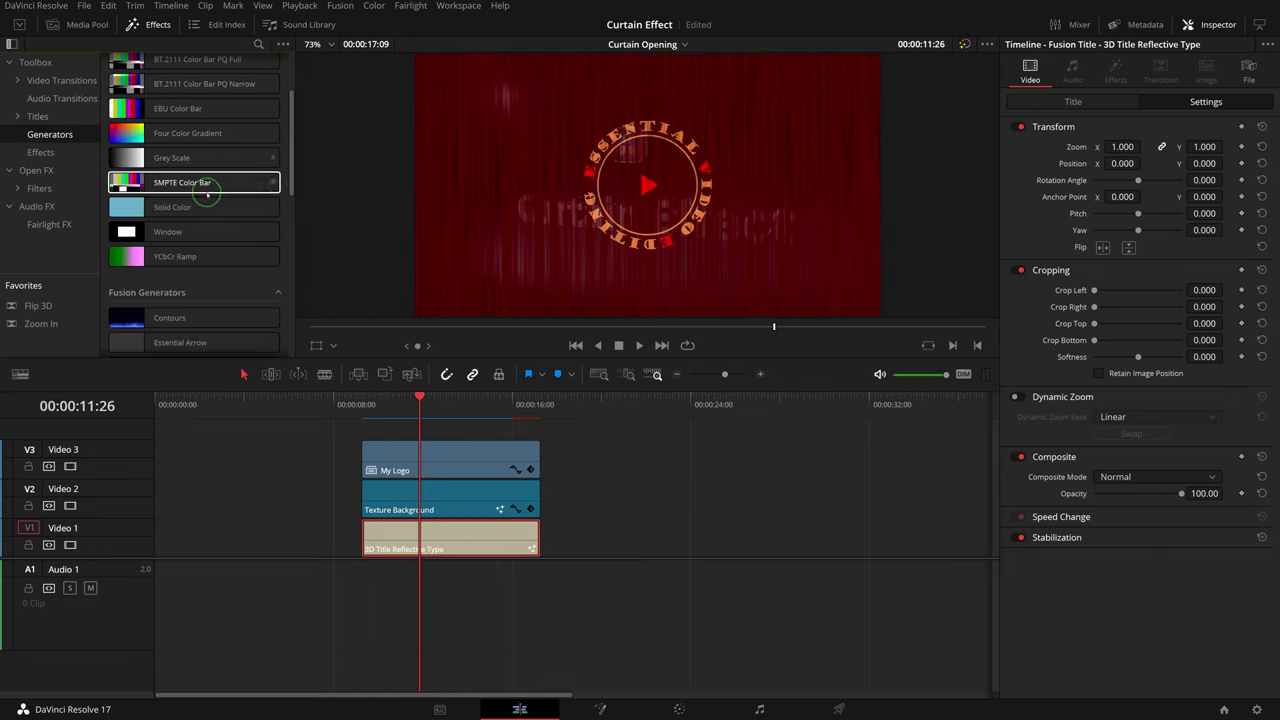
pyautogui.moveTo(190, 207); pyautogui.dragTo(566, 545)
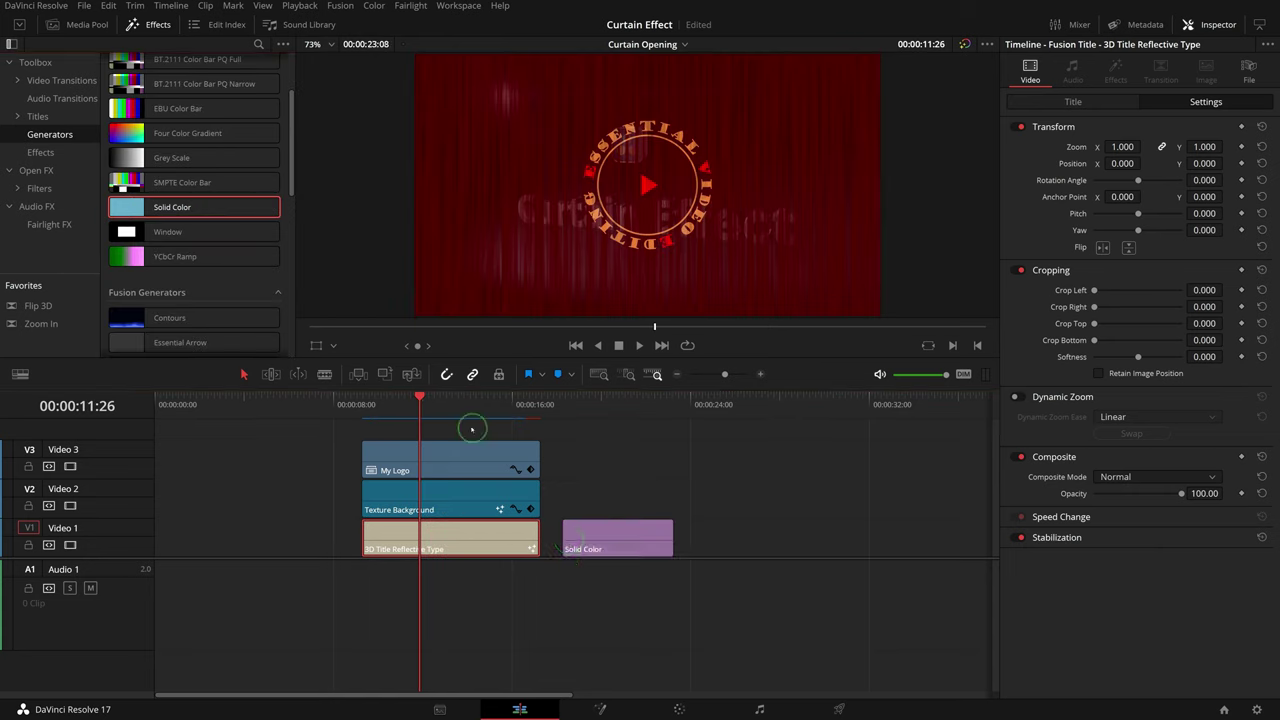
# - Lengthen the Solid Color clip and stack it on Video 2 above the 3D title
pyautogui.moveTo(467, 427); pyautogui.dragTo(498, 461)
pyautogui.moveTo(672, 540); pyautogui.dragTo(740, 540)
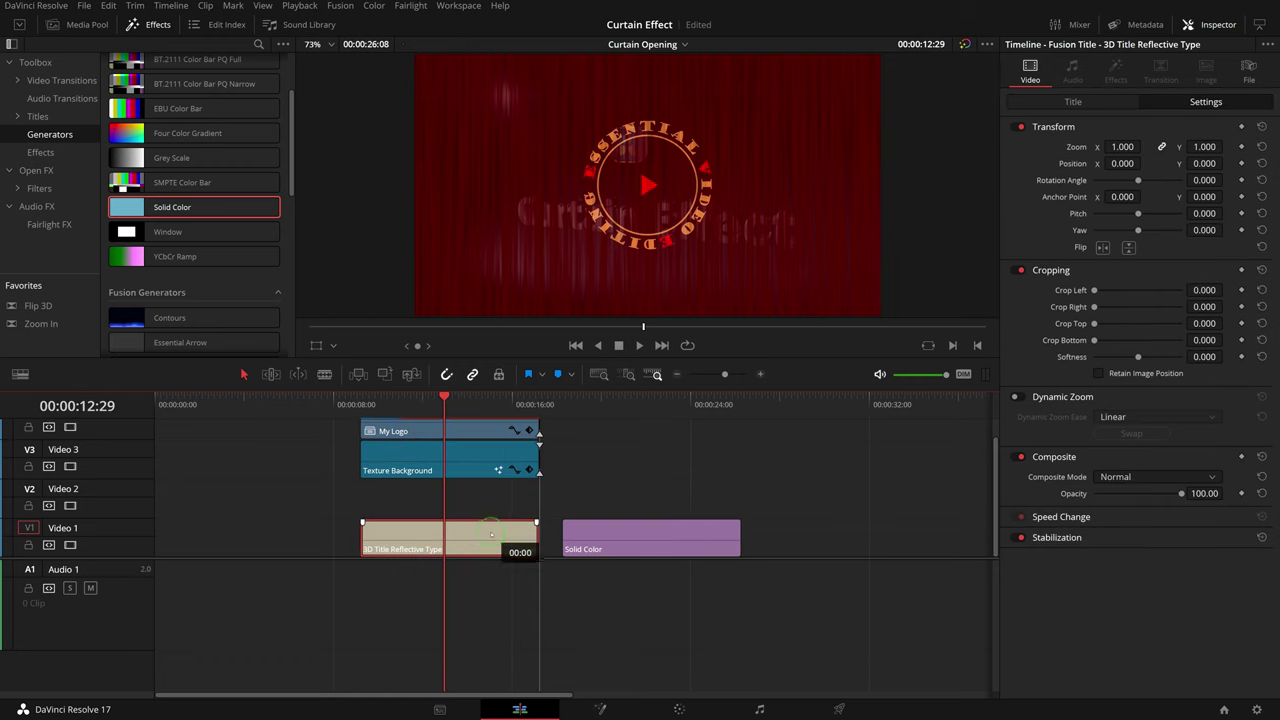
pyautogui.moveTo(611, 528); pyautogui.dragTo(408, 492)
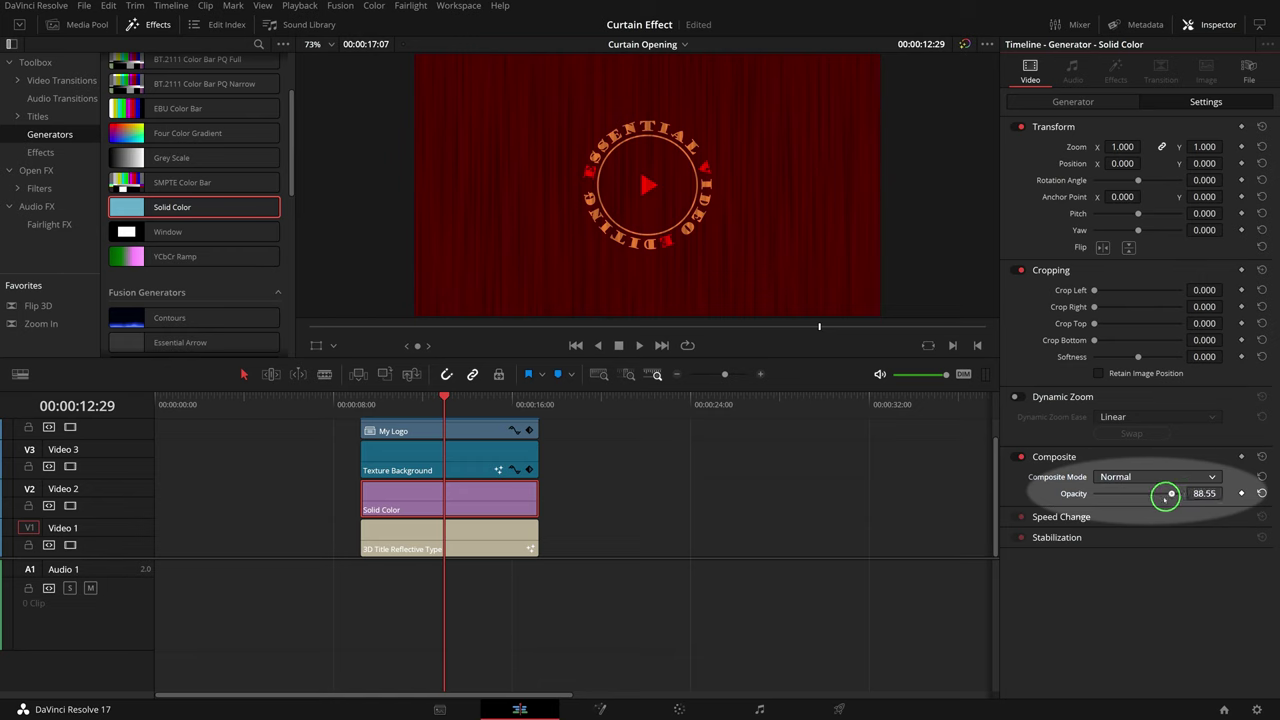
# - Keep Solid Color opacity at 100 and select the logo, texture and Solid Color clips
pyautogui.moveTo(1140, 500); pyautogui.dragTo(1196, 511)
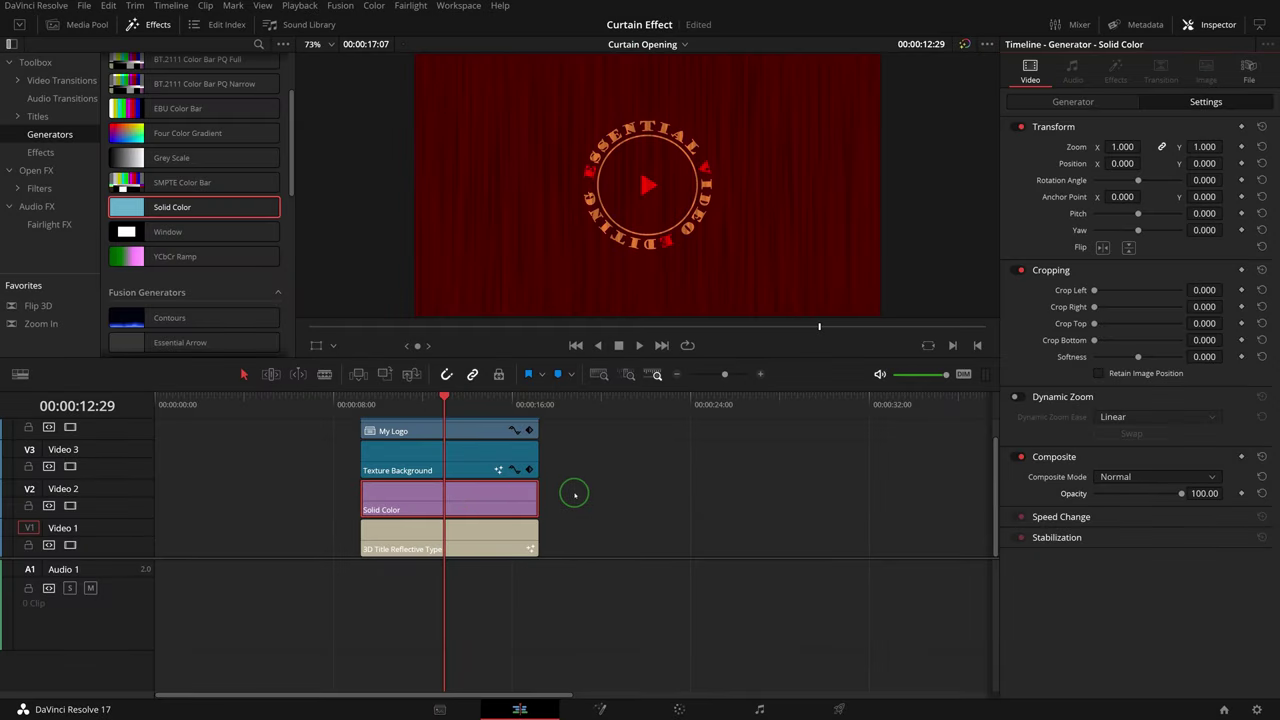
pyautogui.scroll(2, 590, 557)
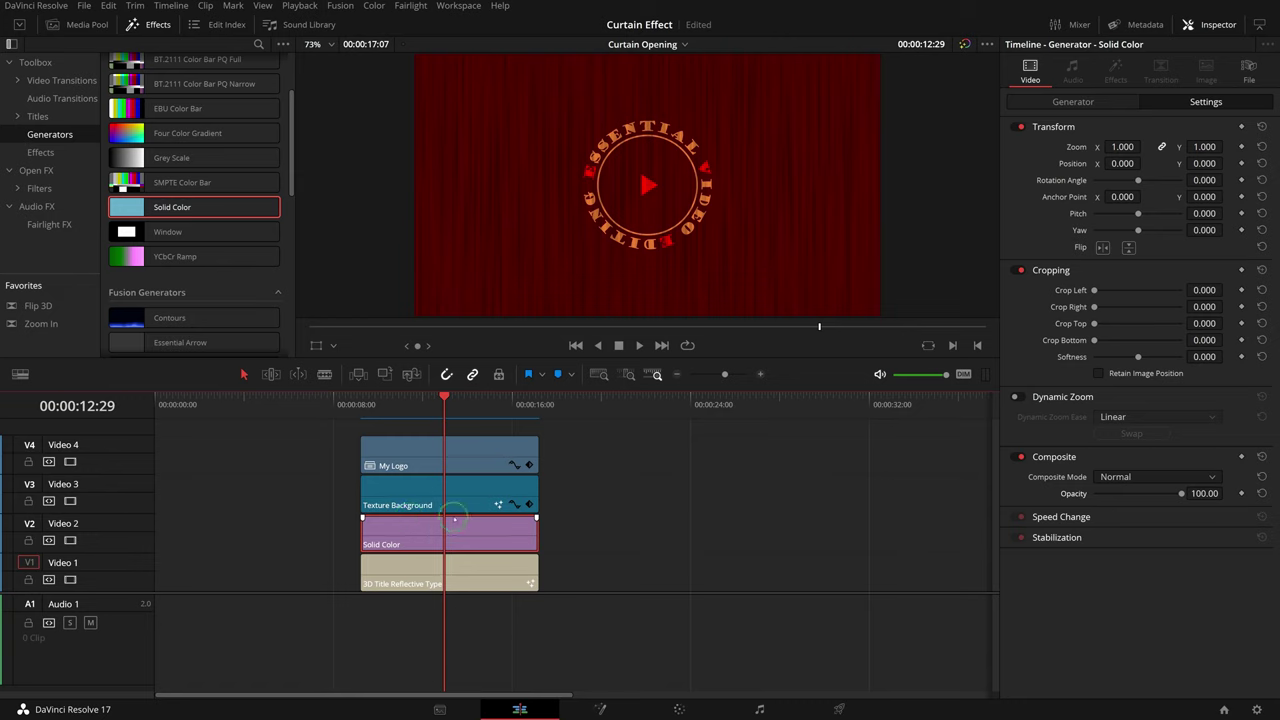
pyautogui.moveTo(500, 423); pyautogui.dragTo(575, 489)
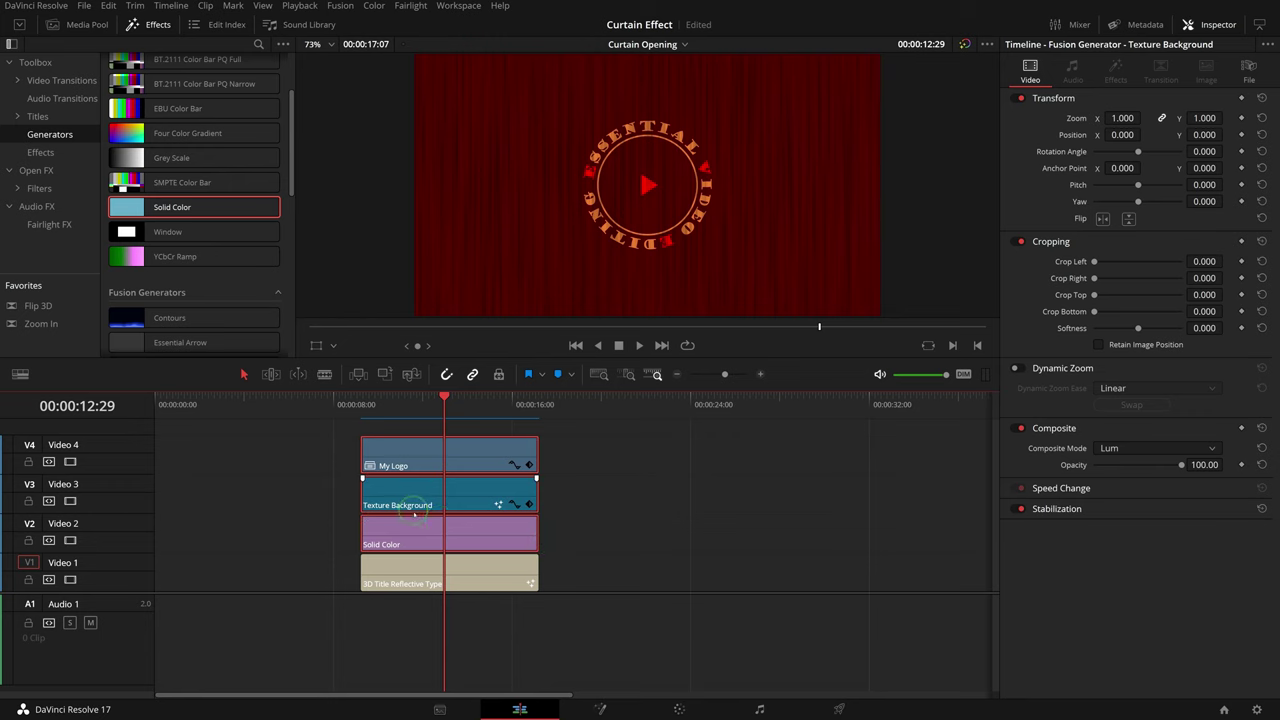
# - Combine the three selected clips into a compound clip named Curtain
pyautogui.rightClick(478, 458)
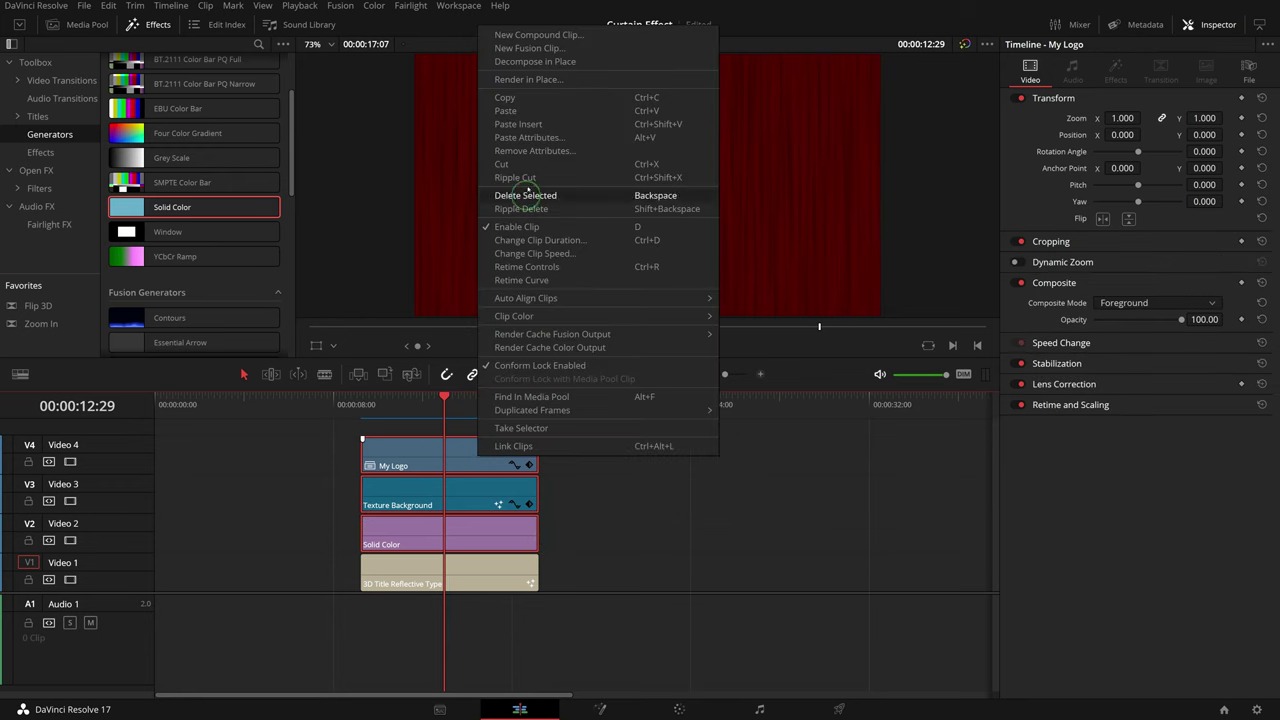
pyautogui.click(540, 35)
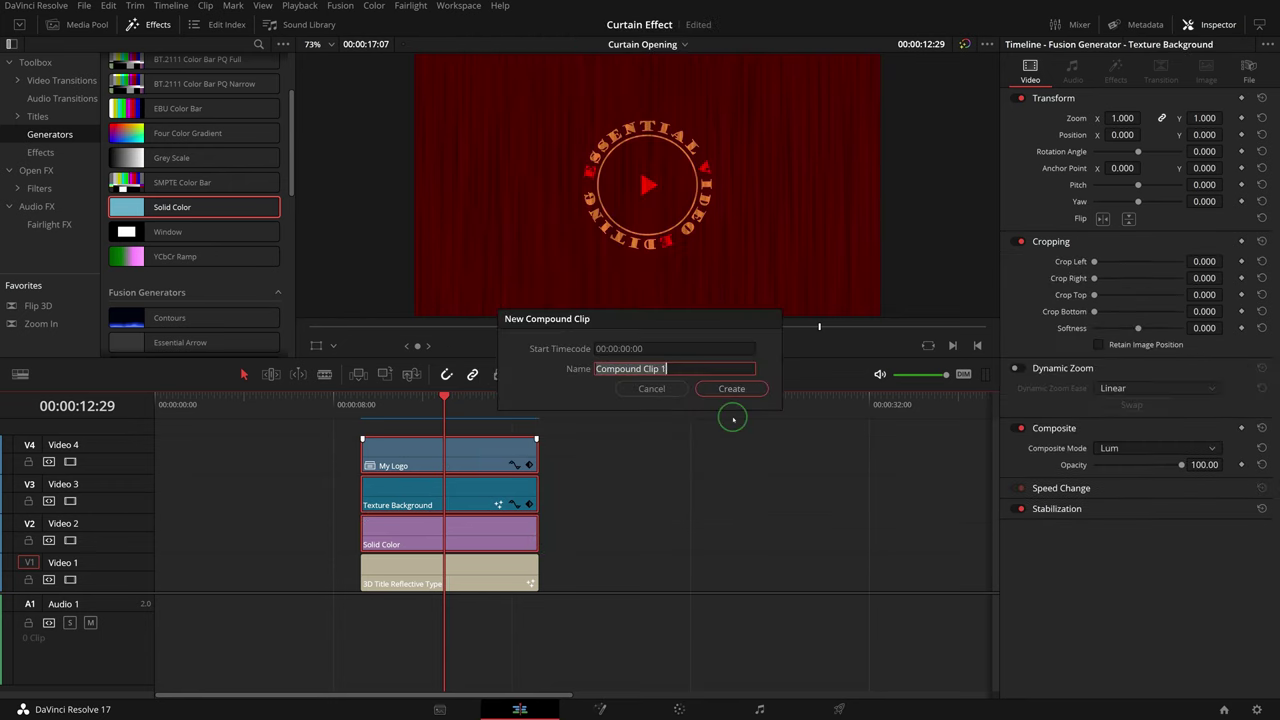
pyautogui.write('Curtain')
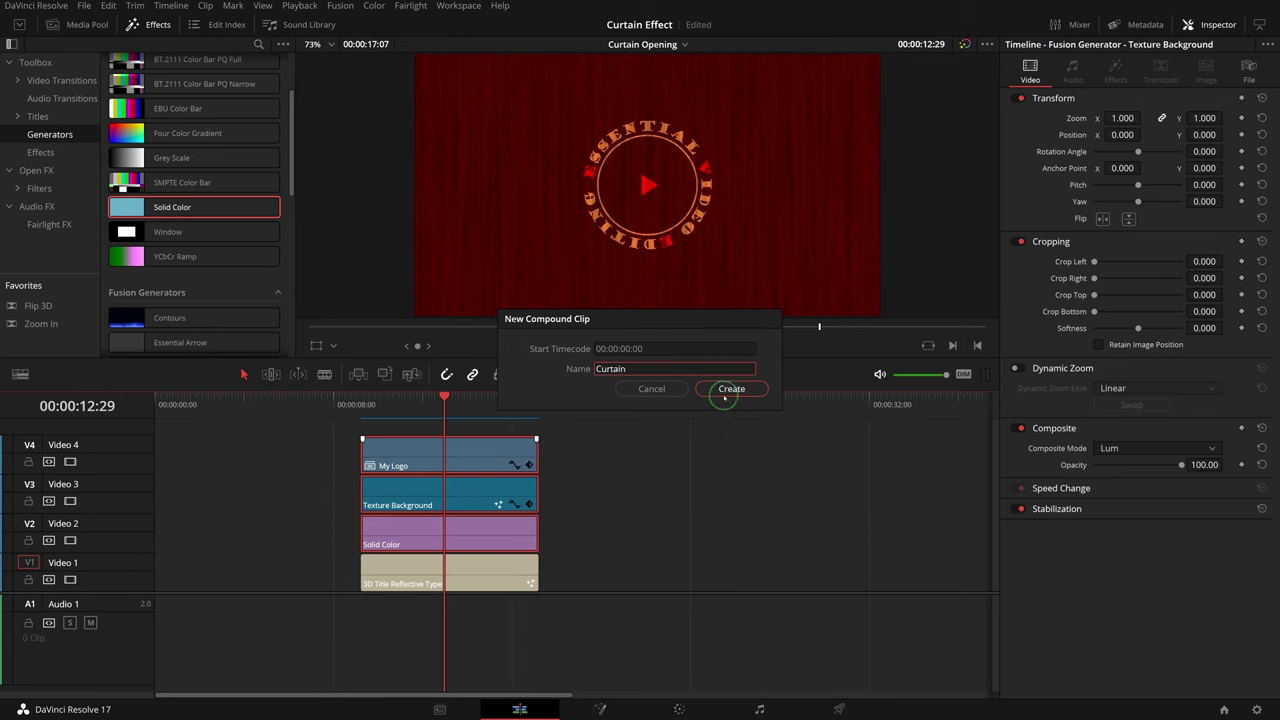
pyautogui.click(731, 389)
# - Open the Curtain compound clip on the Fusion page
pyautogui.click(470, 539)
pyautogui.rightClick(470, 539)
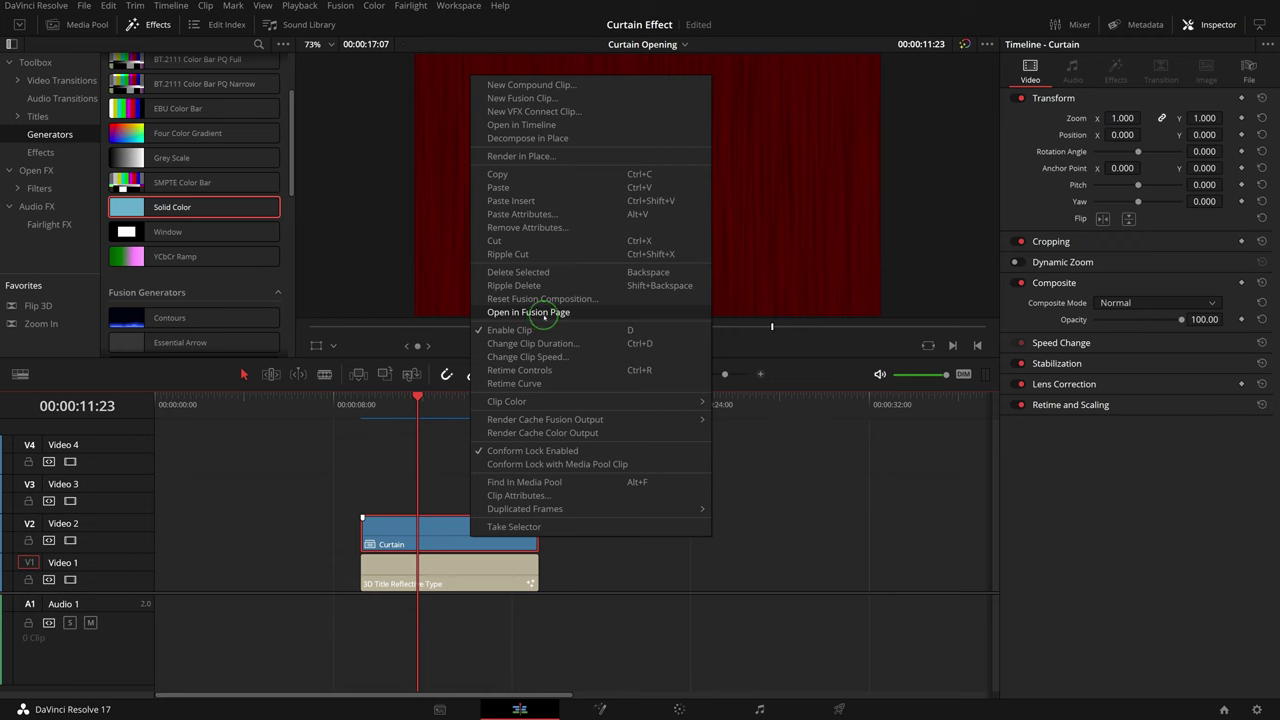
pyautogui.click(576, 313)
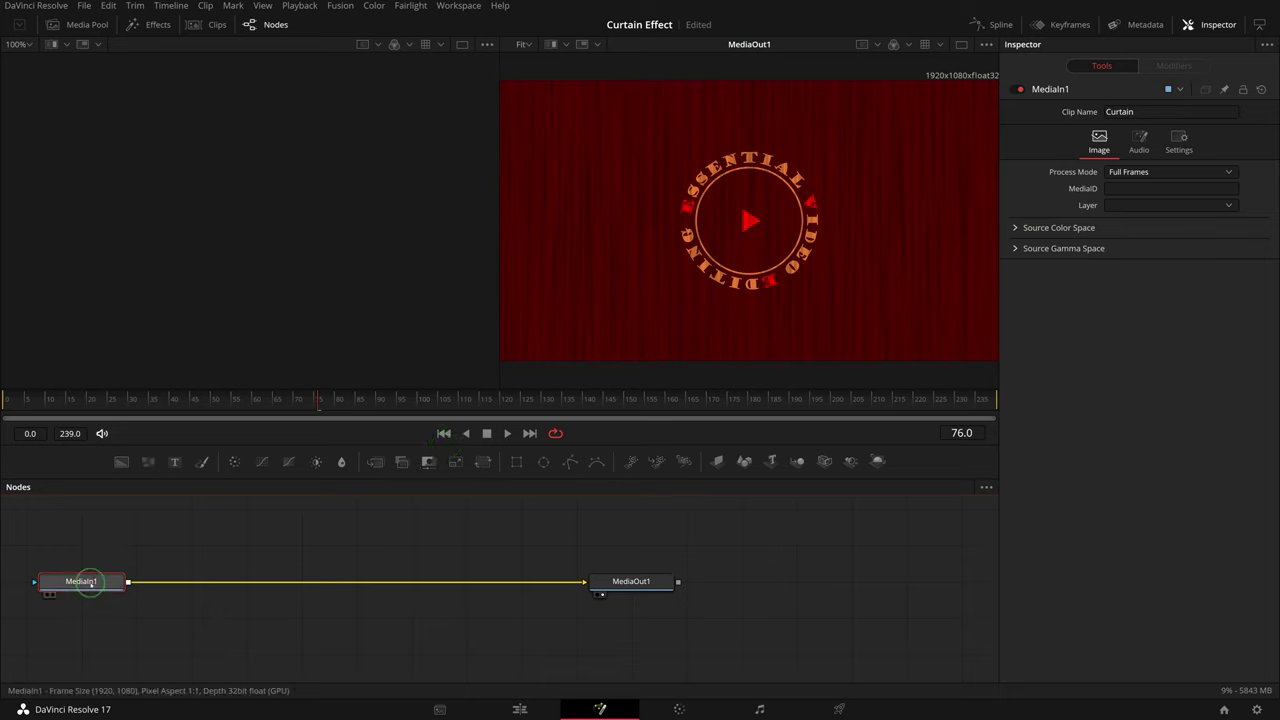
# - Add a Crop node after MediaIn1 and rename it LeftSide
pyautogui.hotkey('shift', 'space')
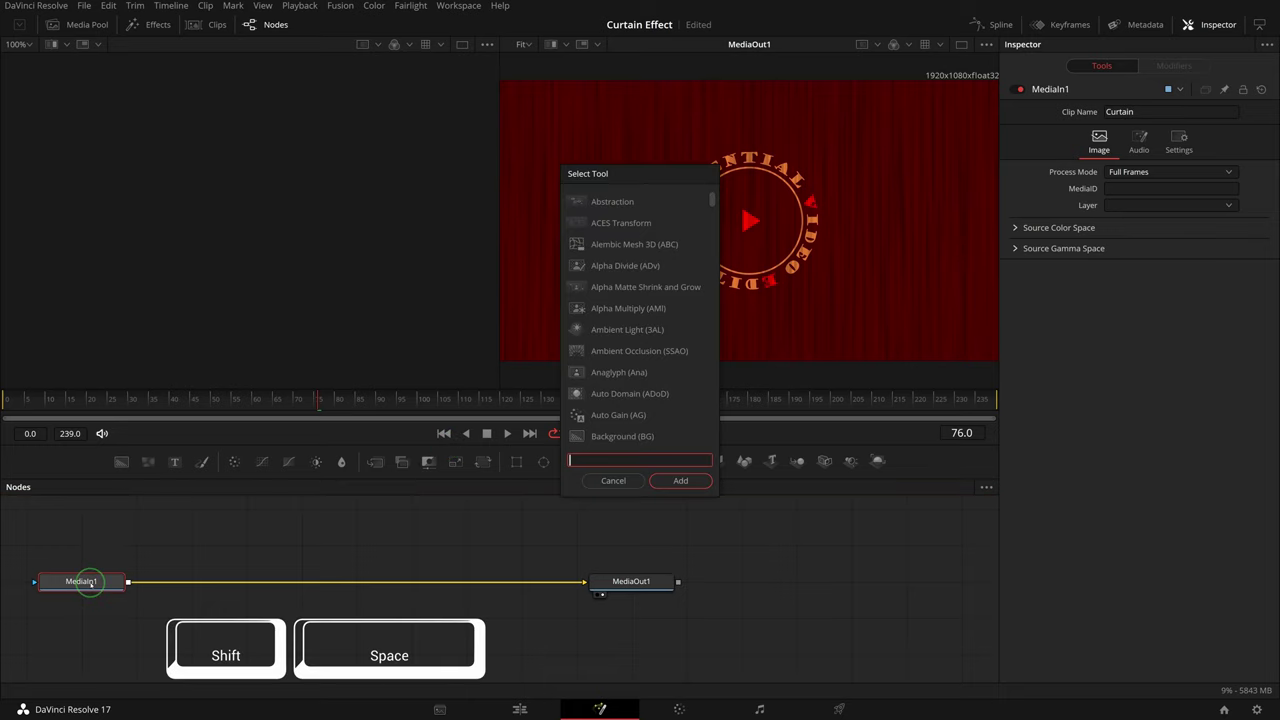
pyautogui.write('crop')
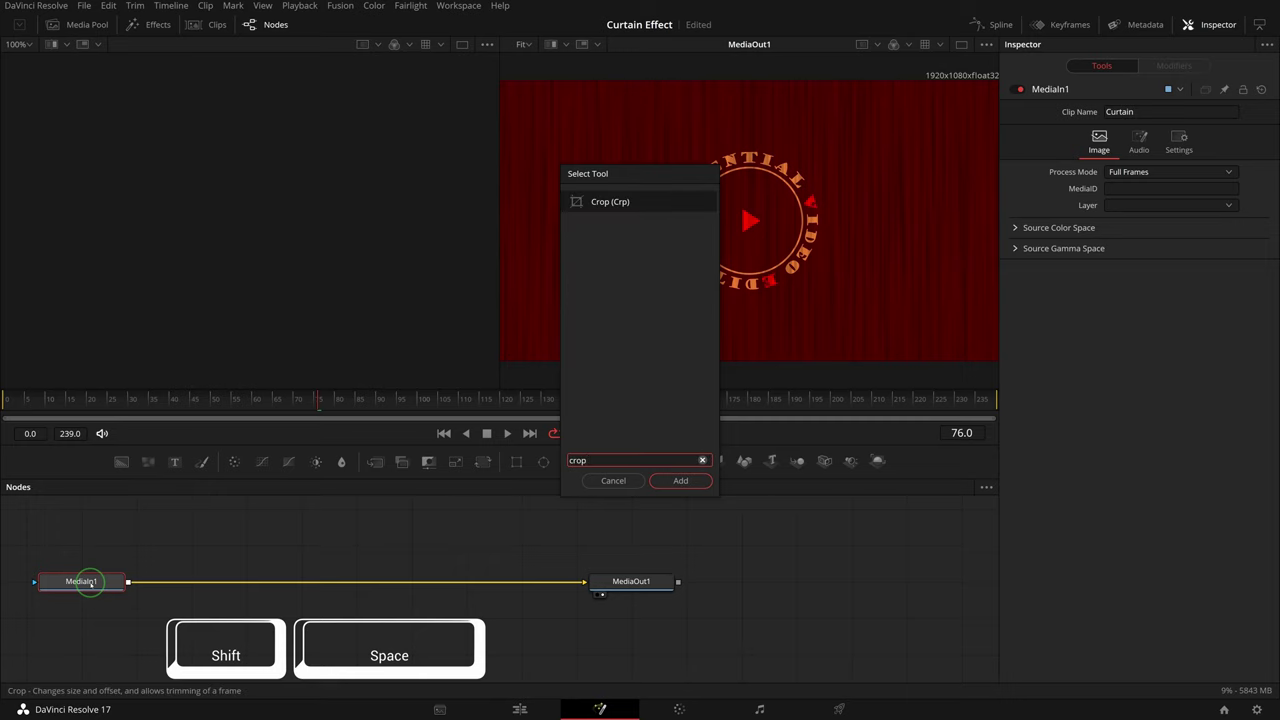
pyautogui.click(612, 202)
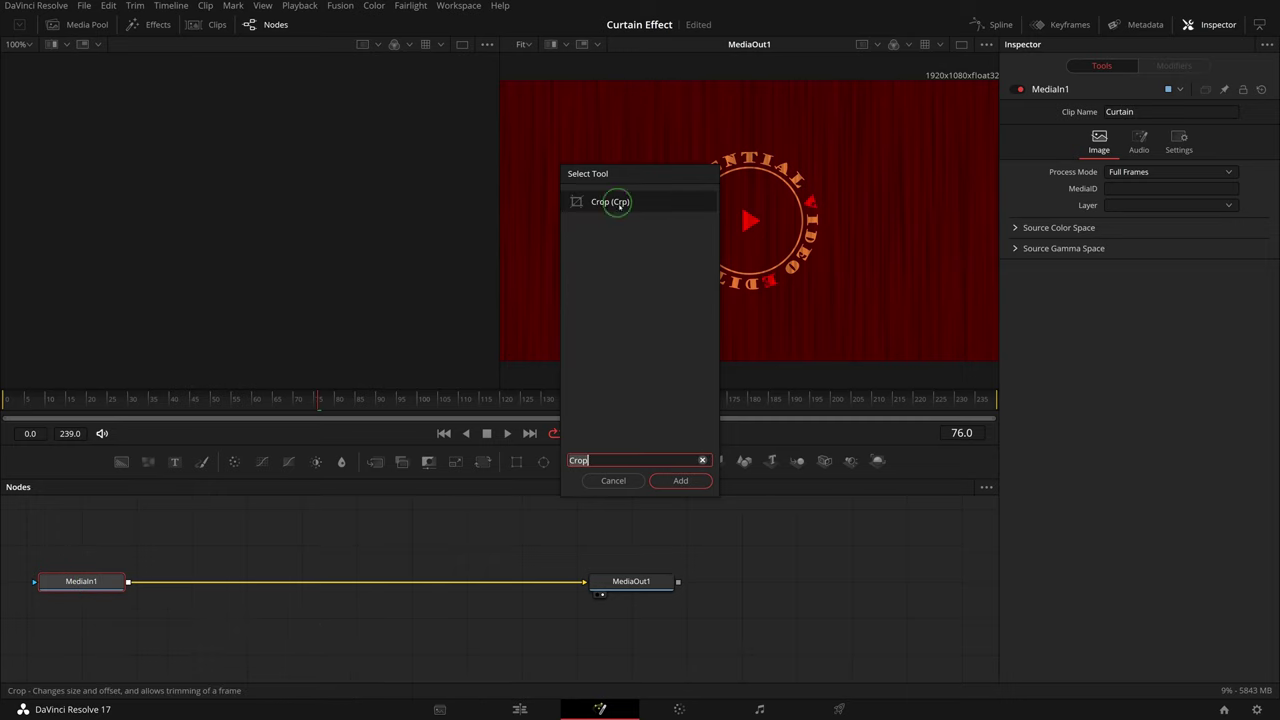
pyautogui.click(681, 481)
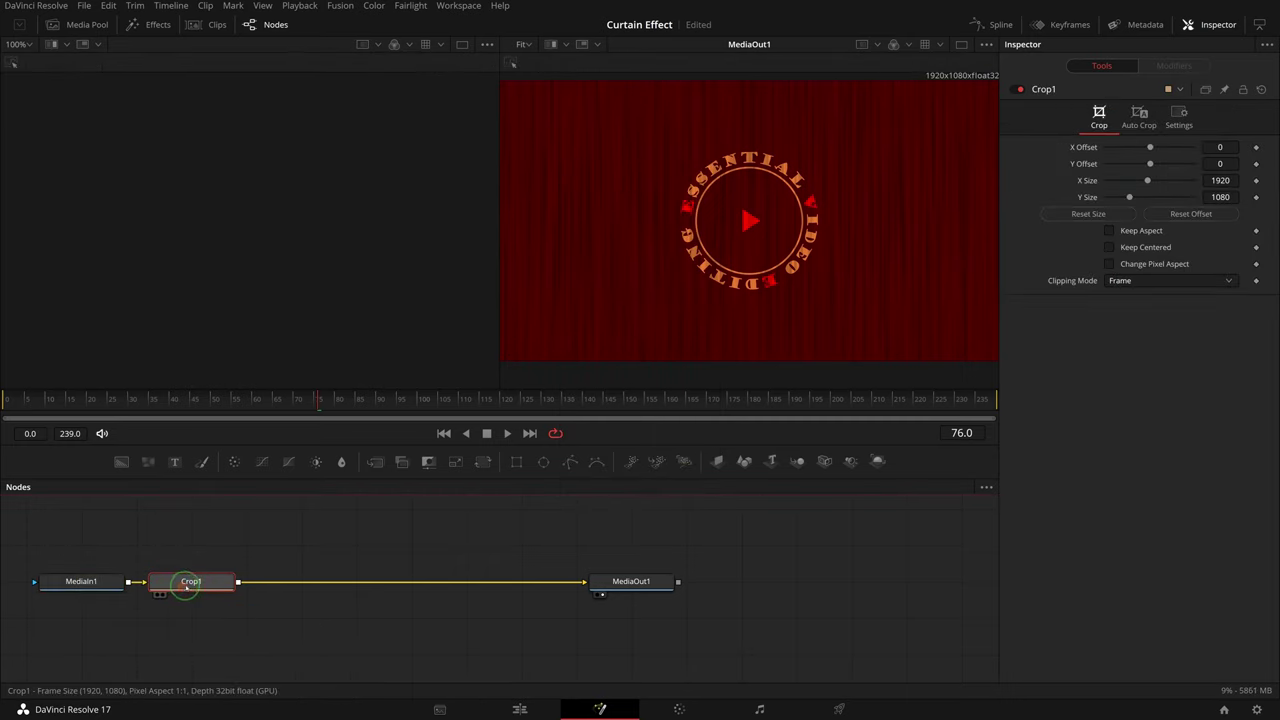
pyautogui.moveTo(186, 585); pyautogui.dragTo(241, 585)
pyautogui.press('F2')
pyautogui.write('LeftS')
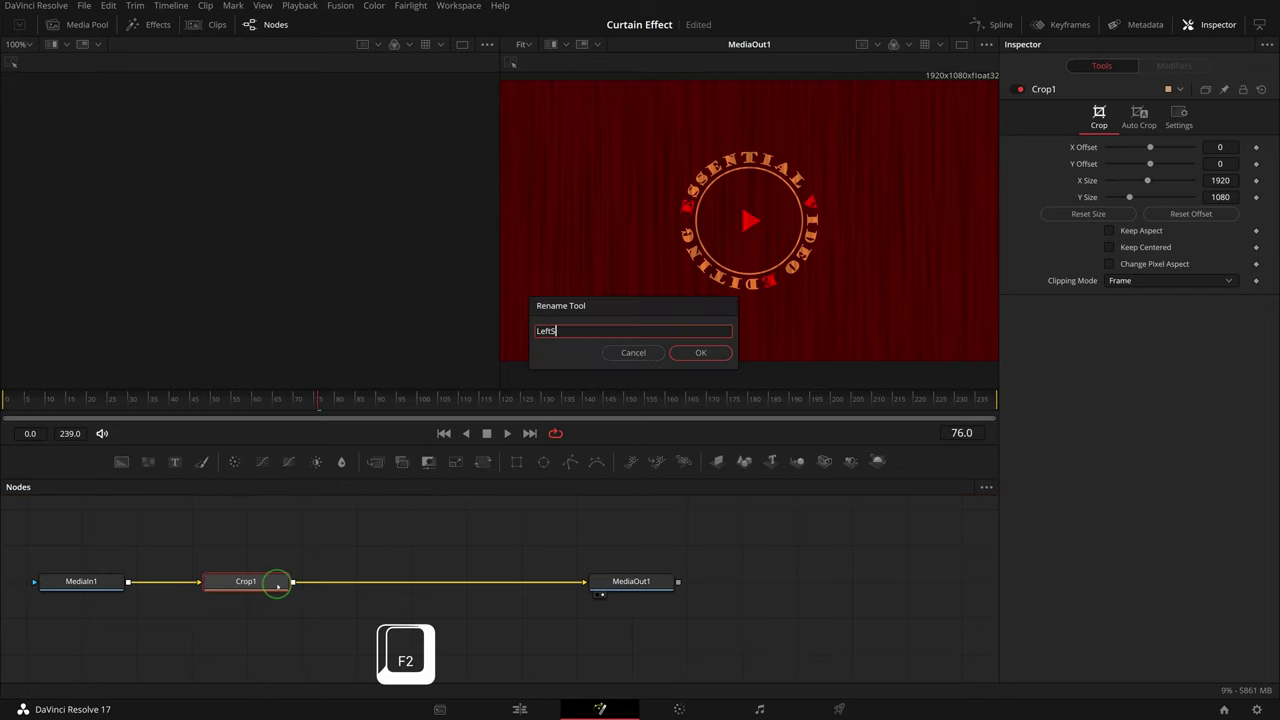
pyautogui.write('ide')
pyautogui.press('Return')
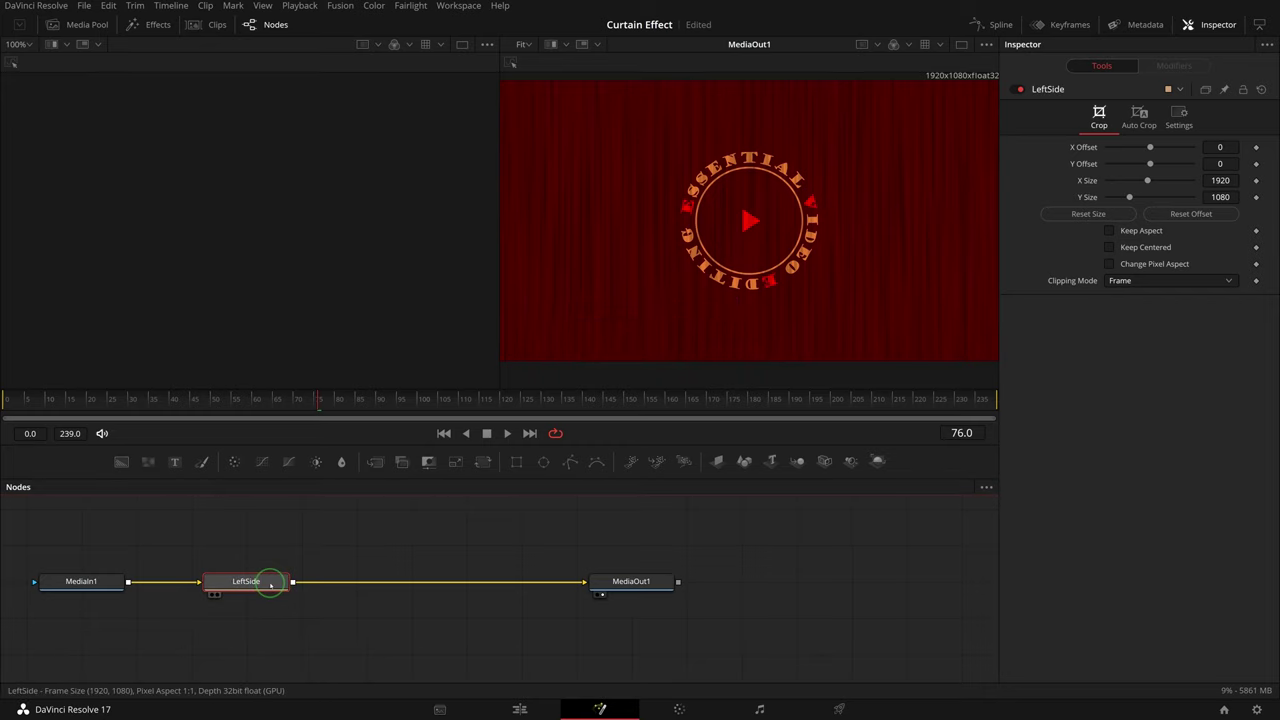
# - Set LeftSide's X Size to 960 in viewer 1, save, and copy the node
pyautogui.press('1')
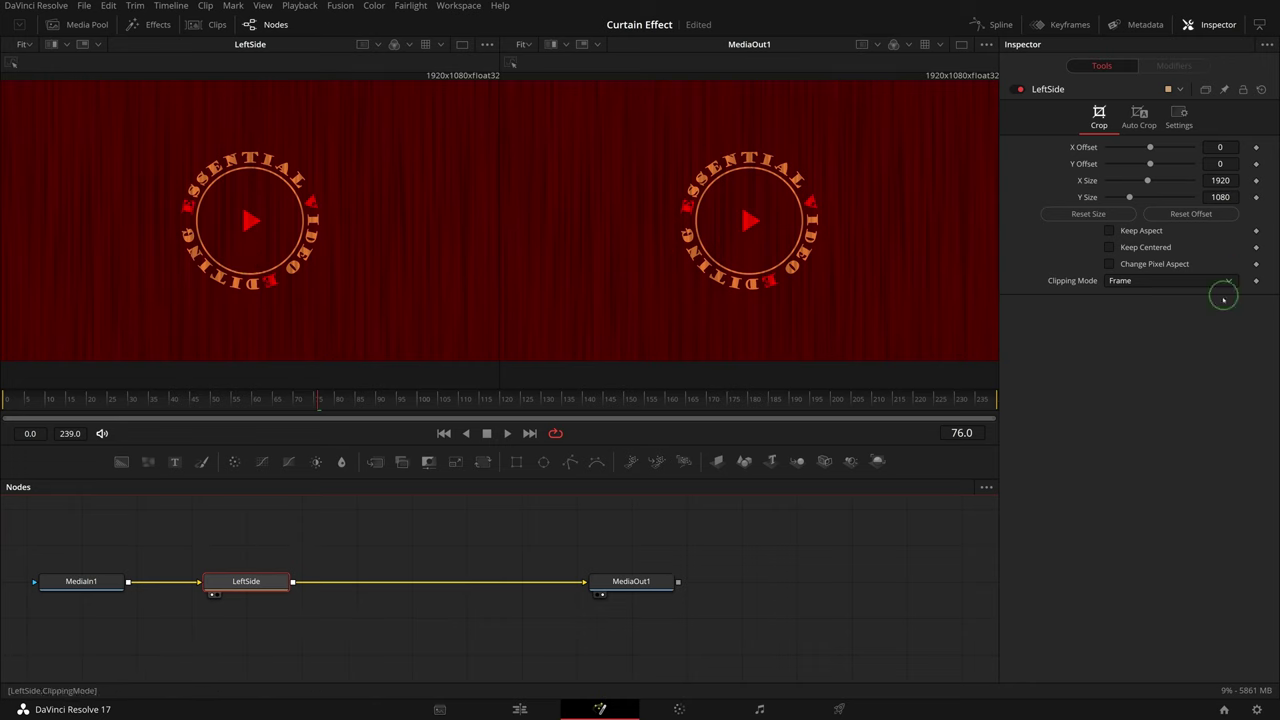
pyautogui.click(1220, 180)
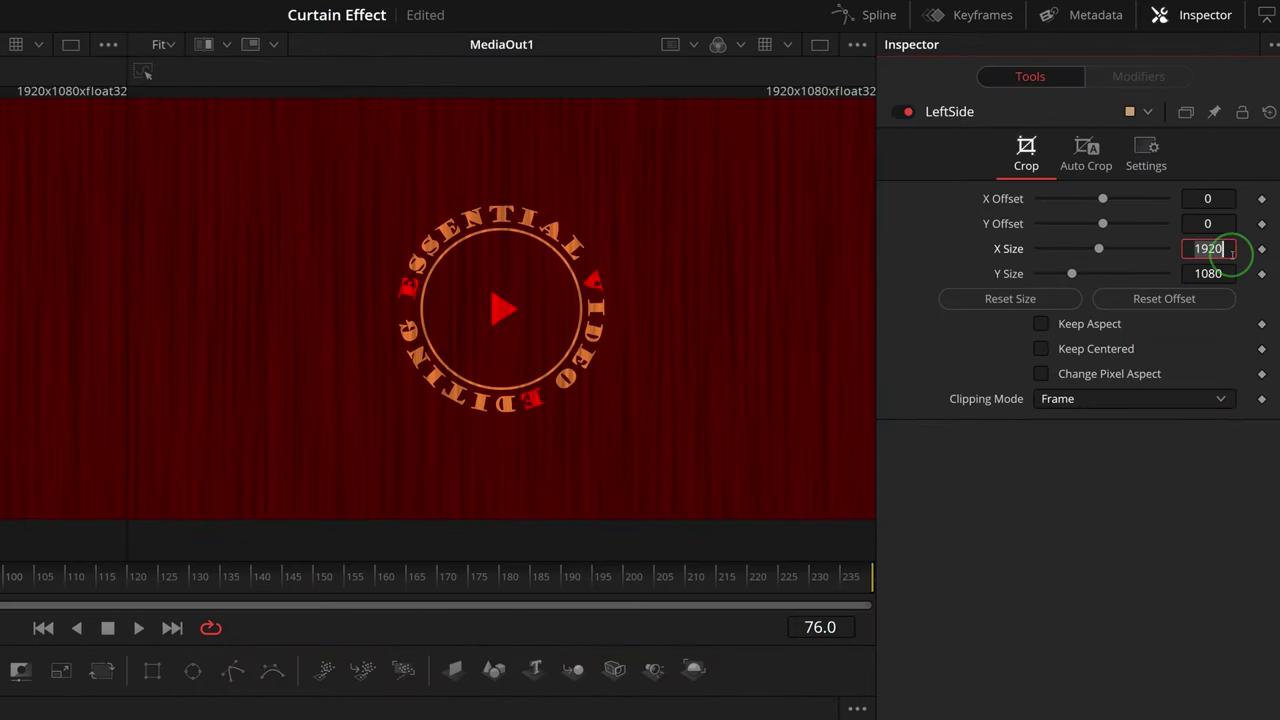
pyautogui.write('960')
pyautogui.press('Tab')
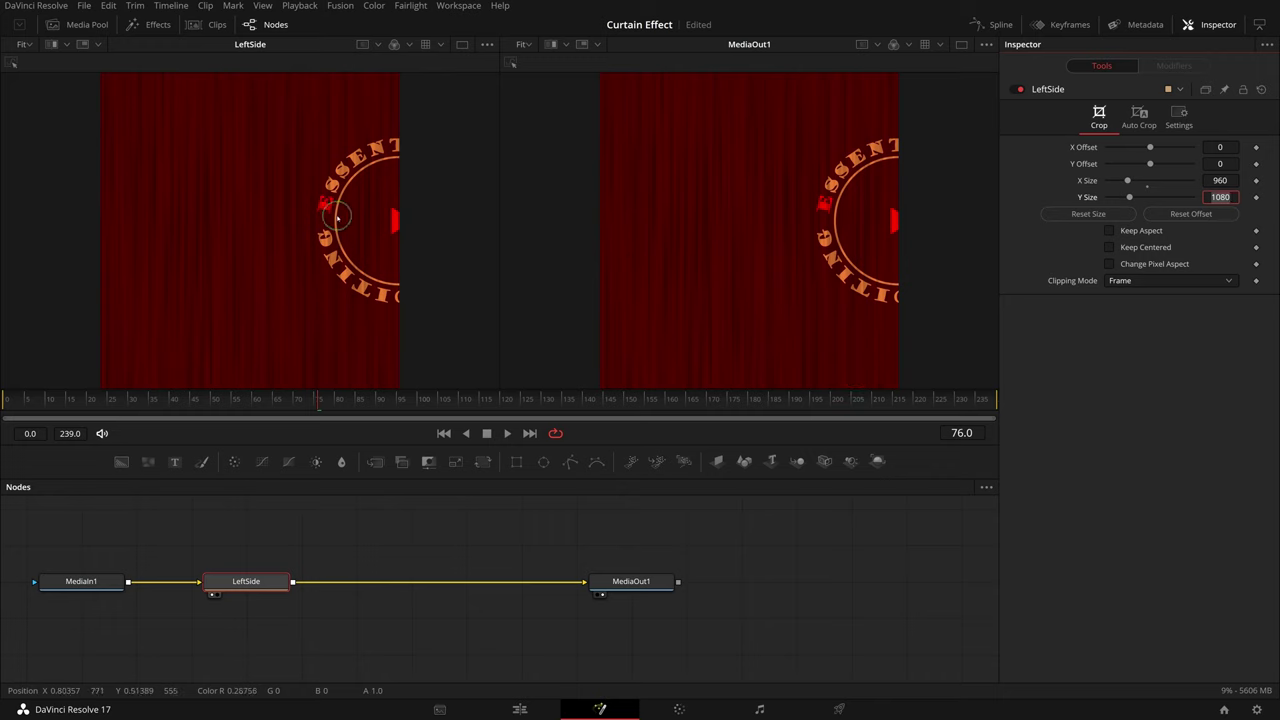
pyautogui.hotkey('ctrl', 's')
pyautogui.click(278, 583)
pyautogui.hotkey('ctrl', 'c')
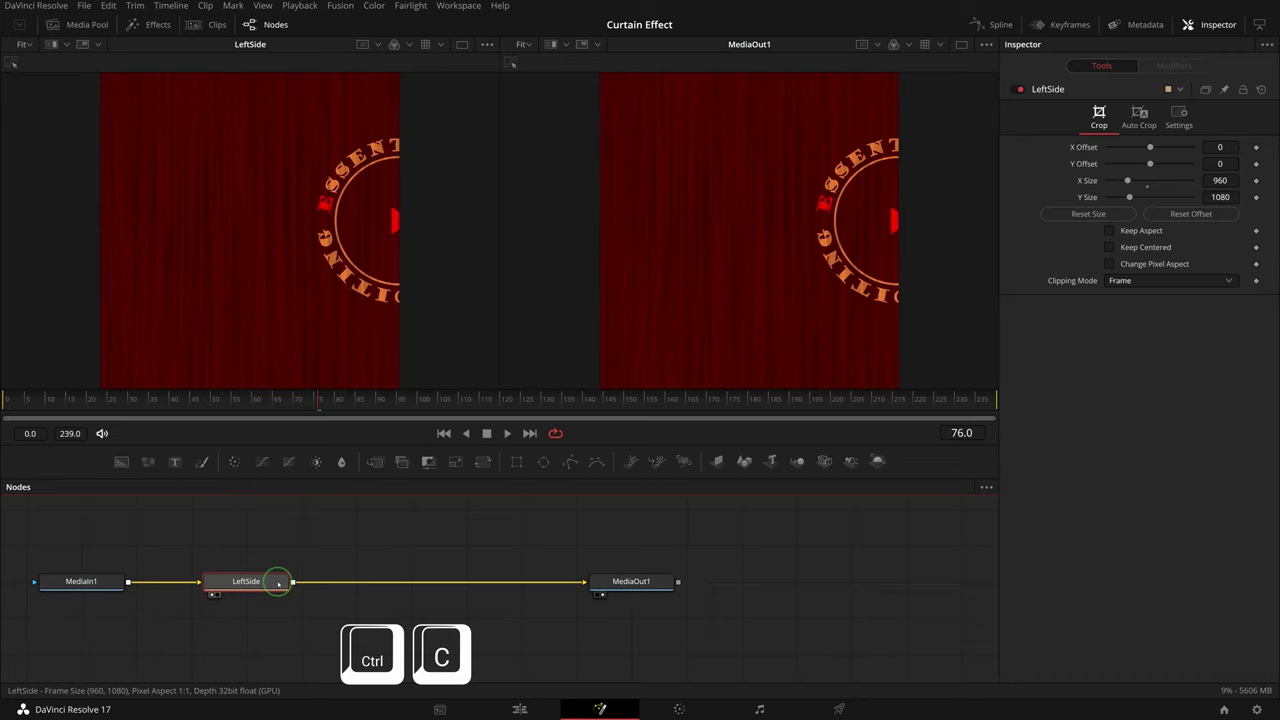
# - Paste a duplicate of the LeftSide crop and rename it RightSide
pyautogui.click(255, 612)
pyautogui.hotkey('ctrl', 'v')
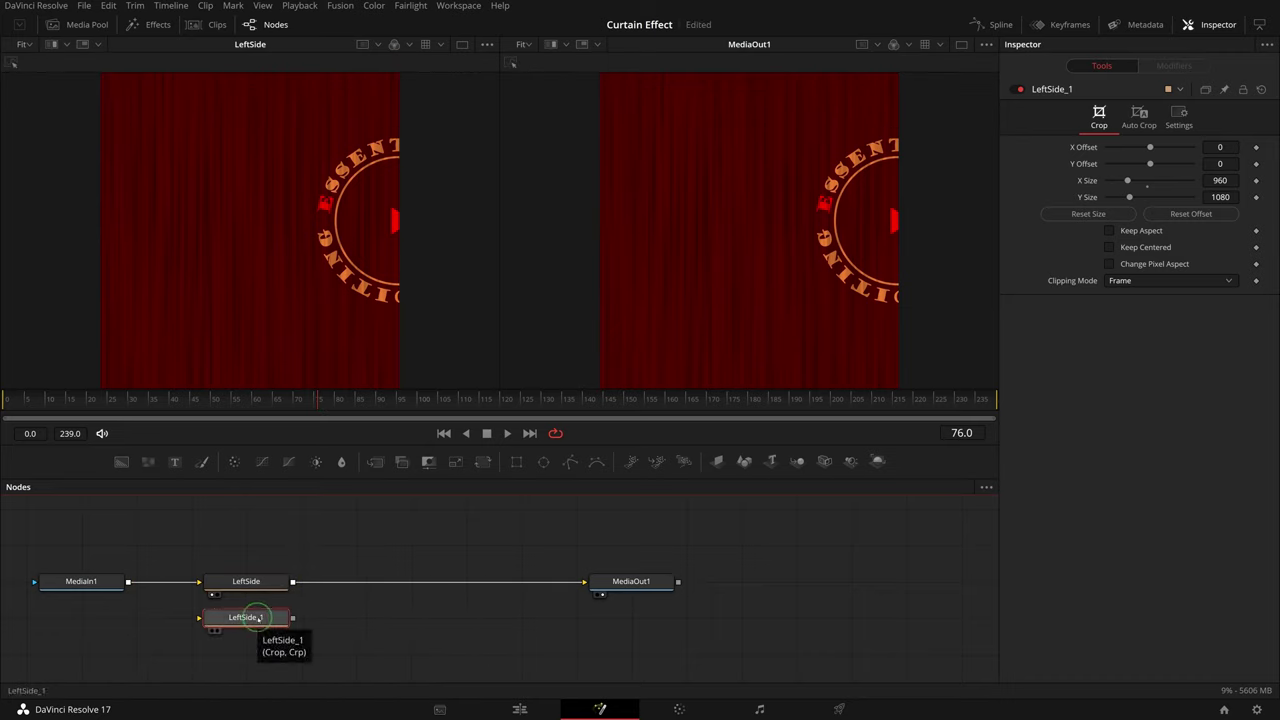
pyautogui.press('F2')
pyautogui.write('RightS')
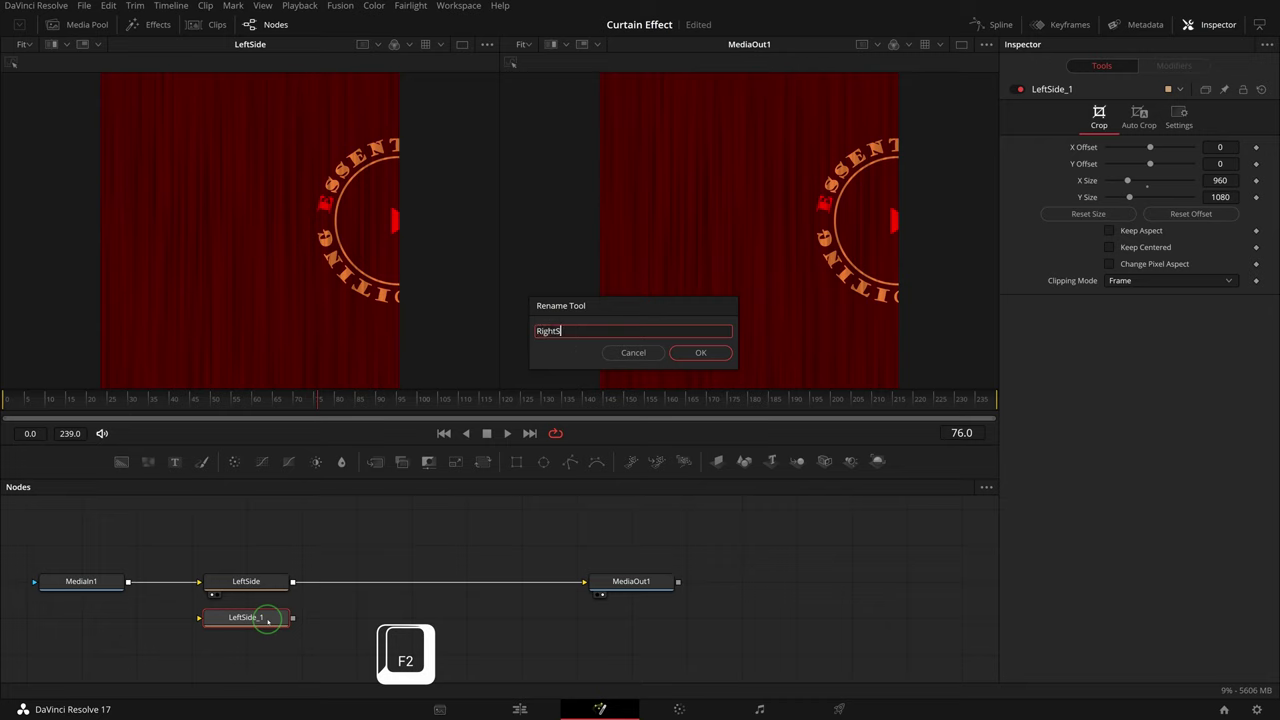
pyautogui.write('ide')
pyautogui.press('Return')
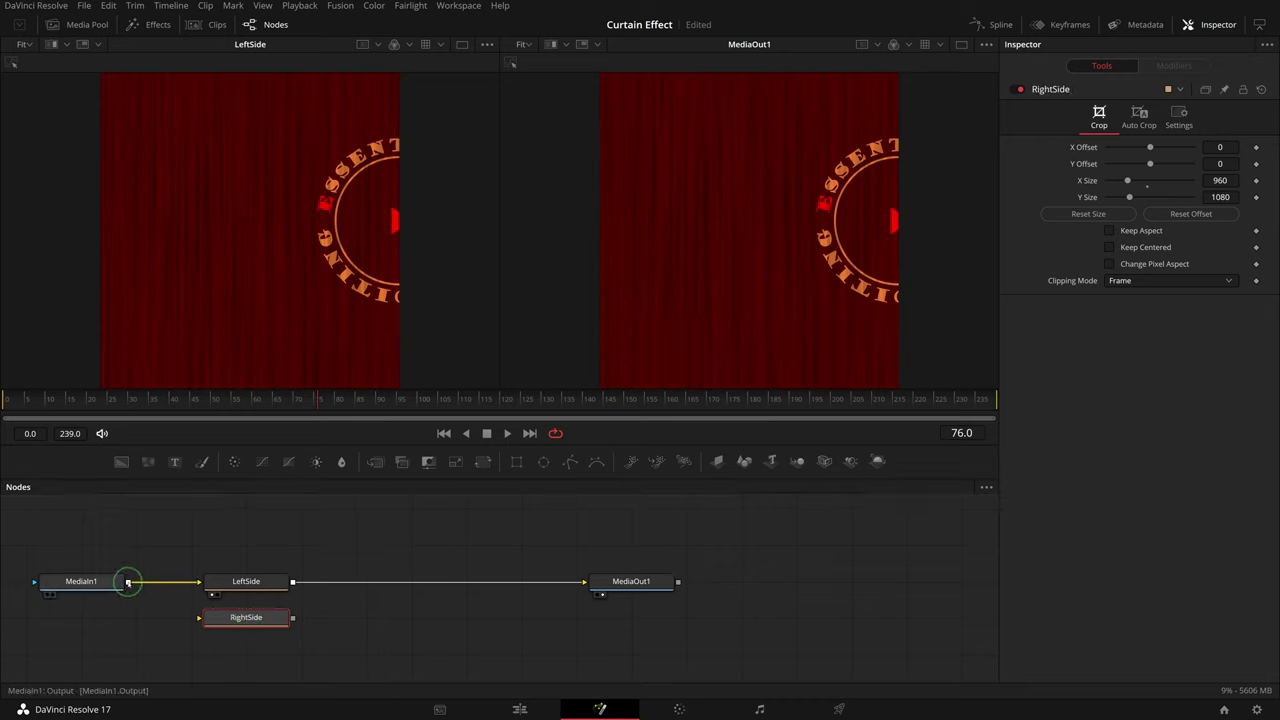
# - Feed the clip into RightSide, view it in viewer 2, set X Offset 960, and add a Background node
pyautogui.moveTo(128, 582); pyautogui.dragTo(199, 617)
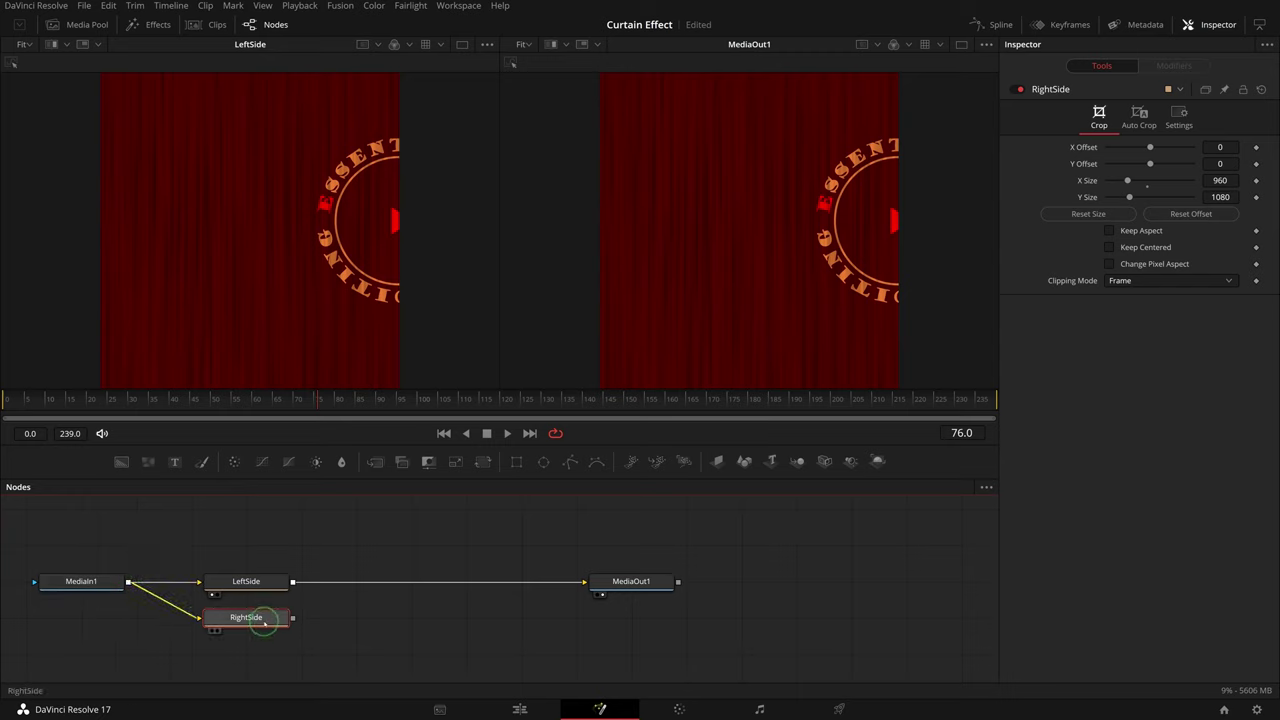
pyautogui.press('2')
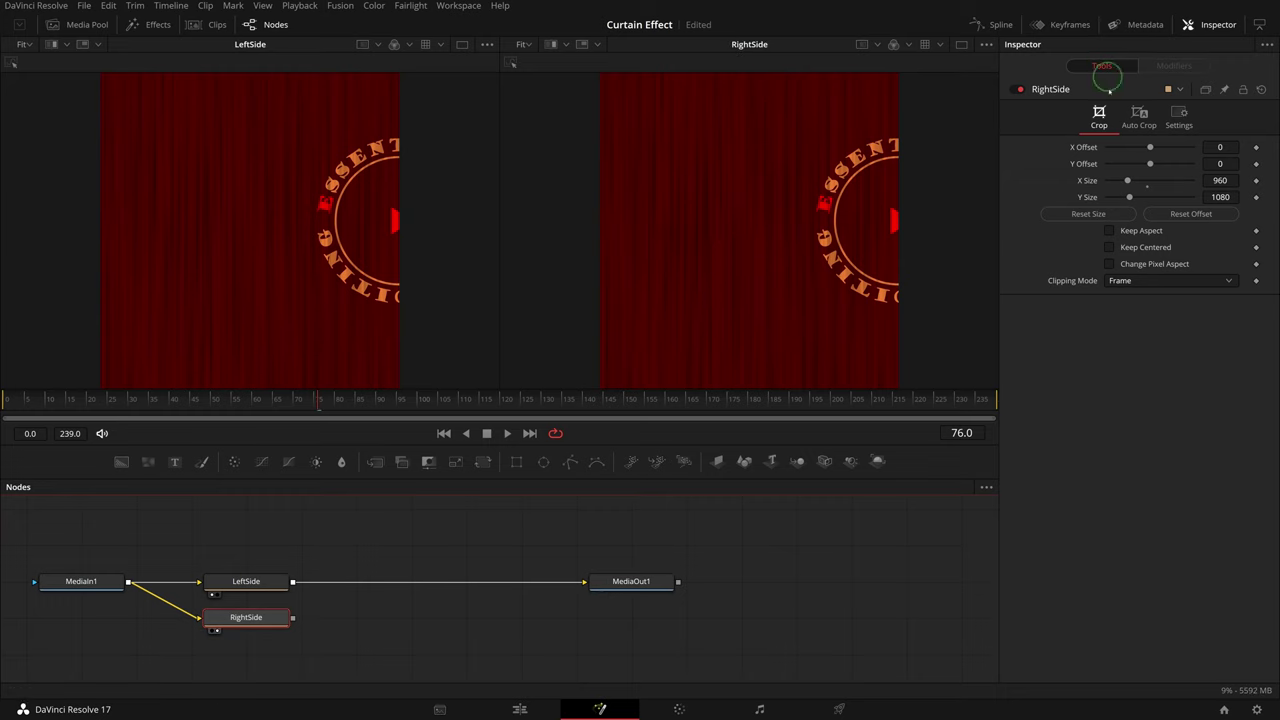
pyautogui.click(1220, 147)
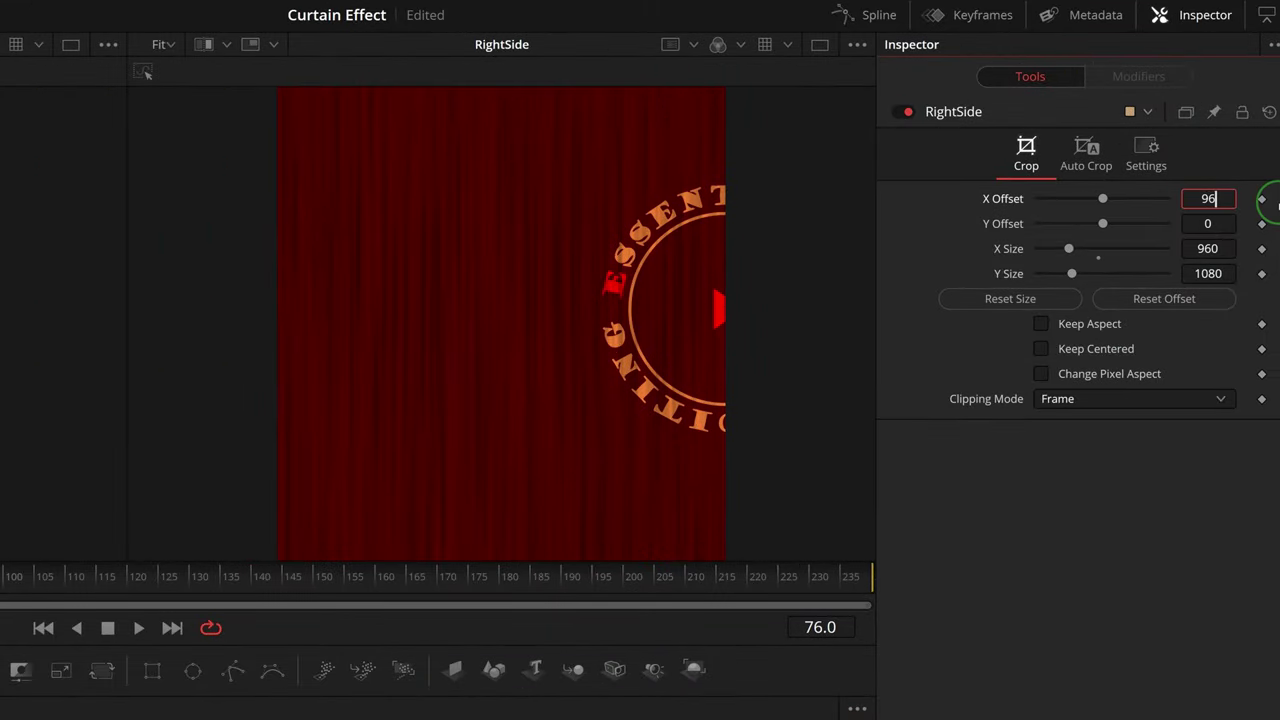
pyautogui.press('Tab')
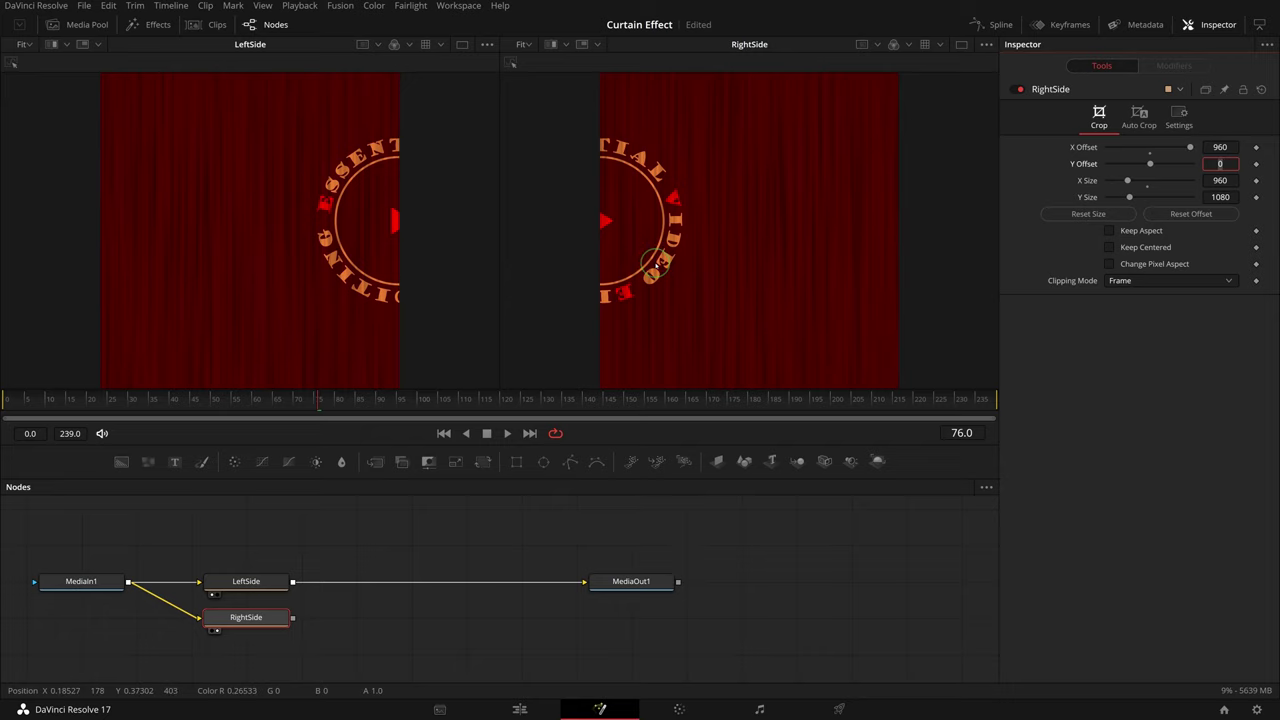
pyautogui.moveTo(121, 463); pyautogui.dragTo(411, 612)
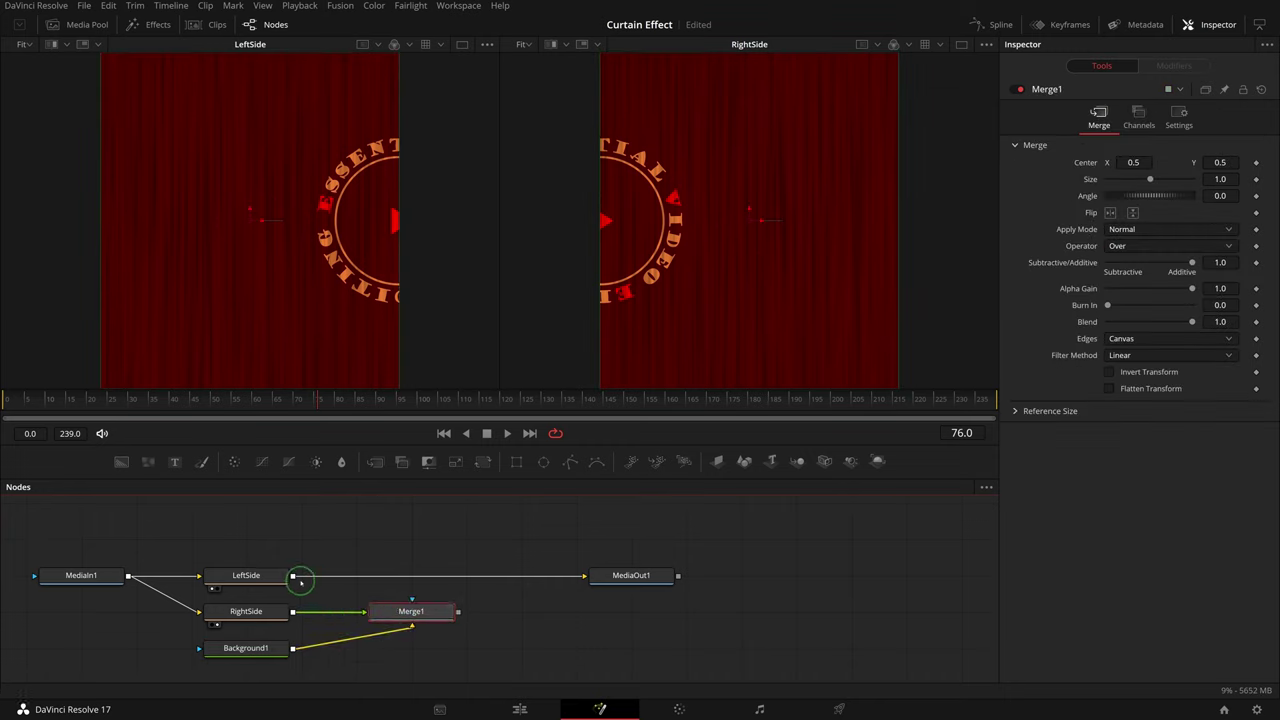
# - Combine LeftSide with Merge1 into Merge2, wire it to MediaOut1, and show MediaOut1 in viewer 2
pyautogui.moveTo(291, 575); pyautogui.dragTo(458, 611)
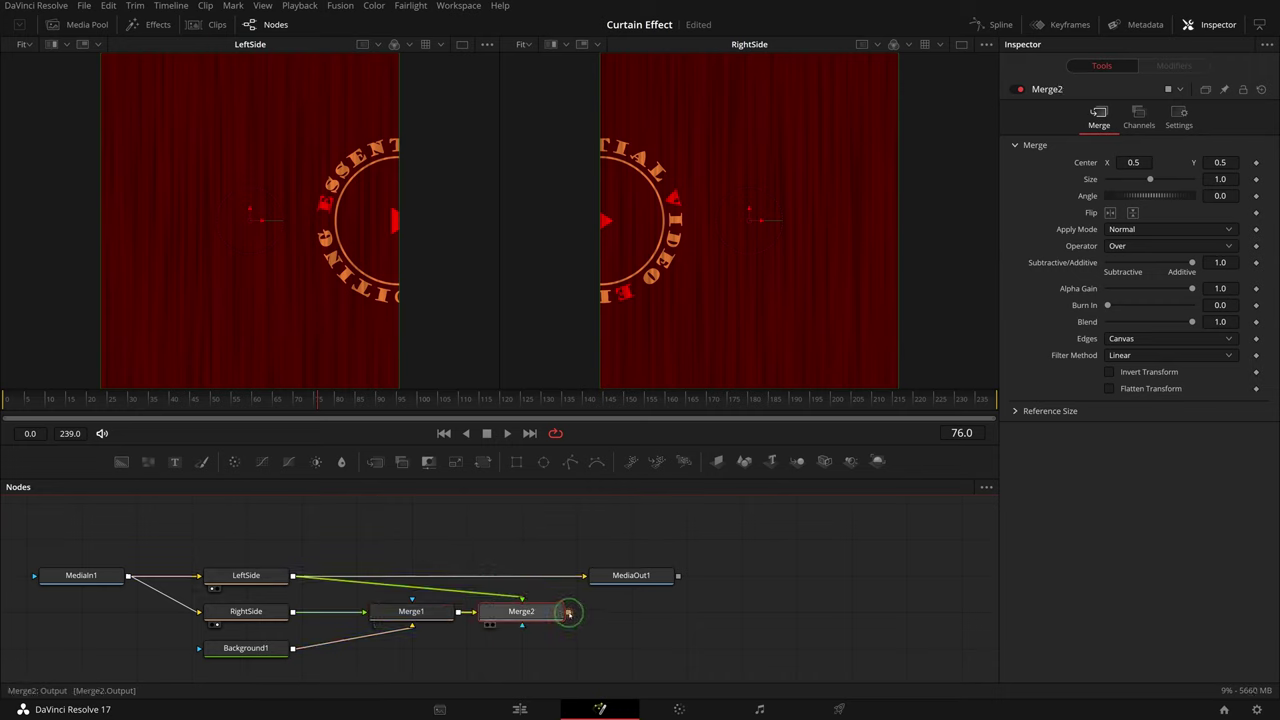
pyautogui.moveTo(568, 610); pyautogui.dragTo(443, 580)
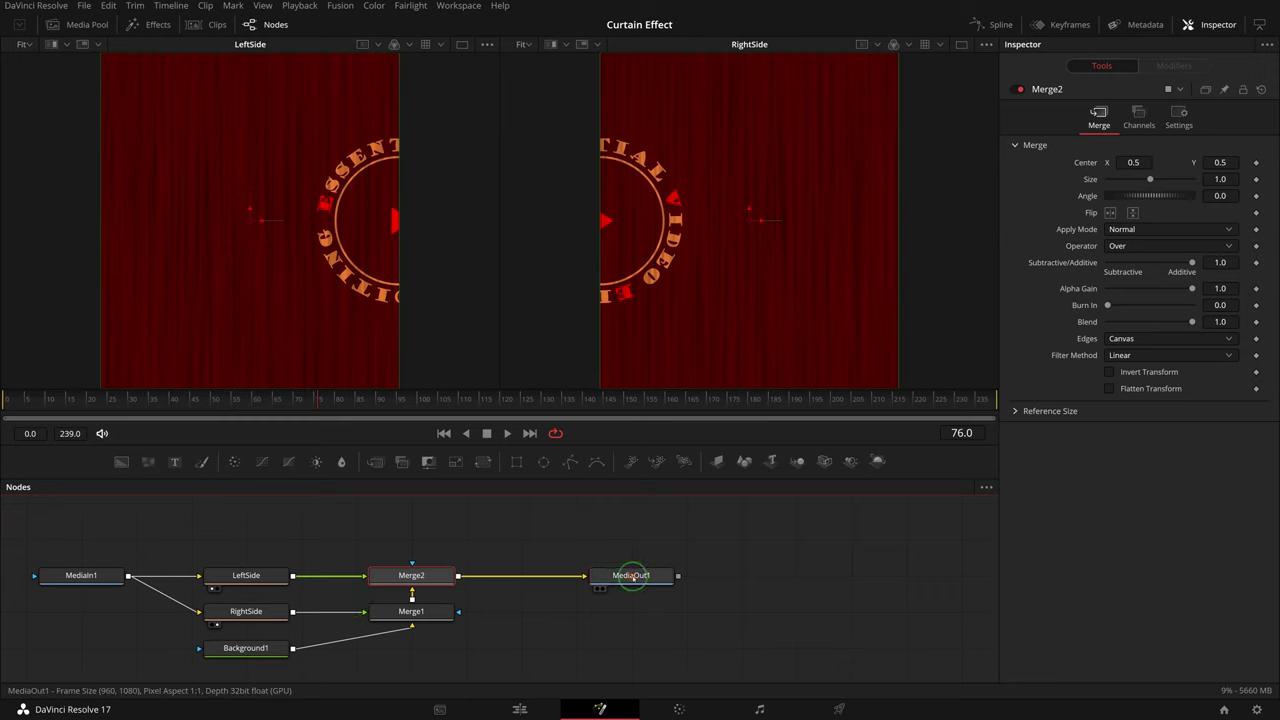
pyautogui.click(631, 578)
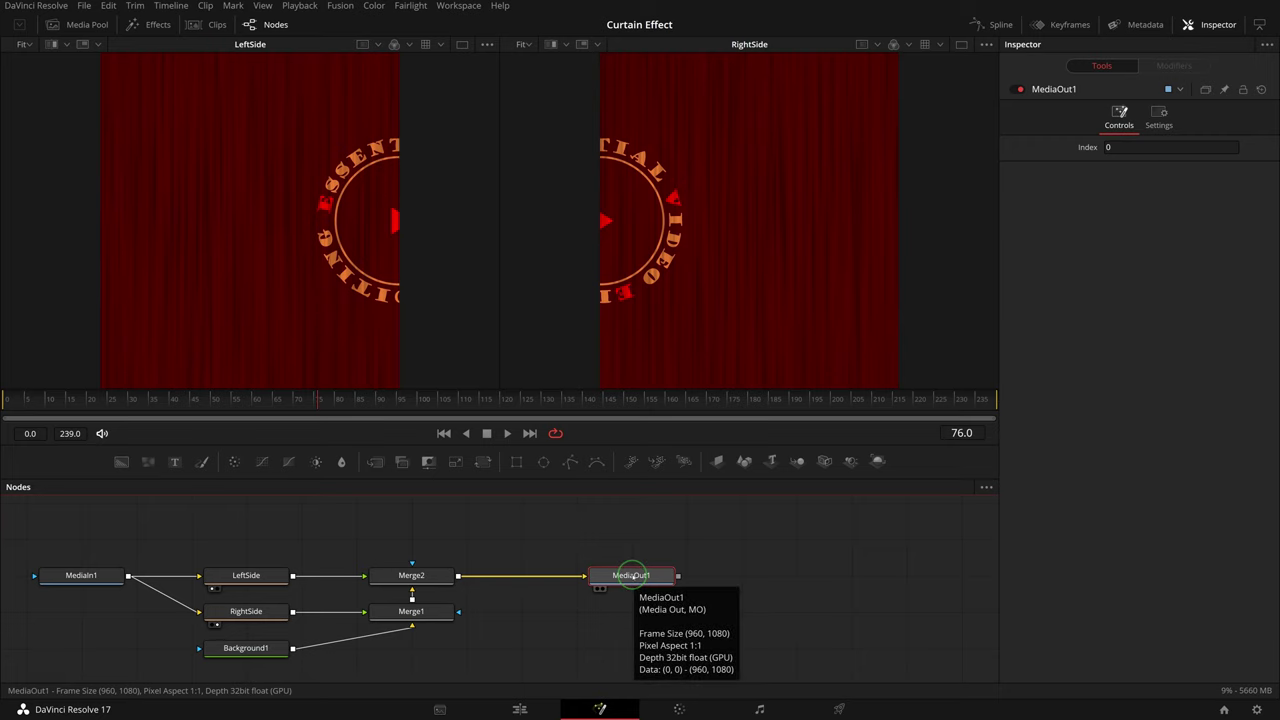
pyautogui.press('2')
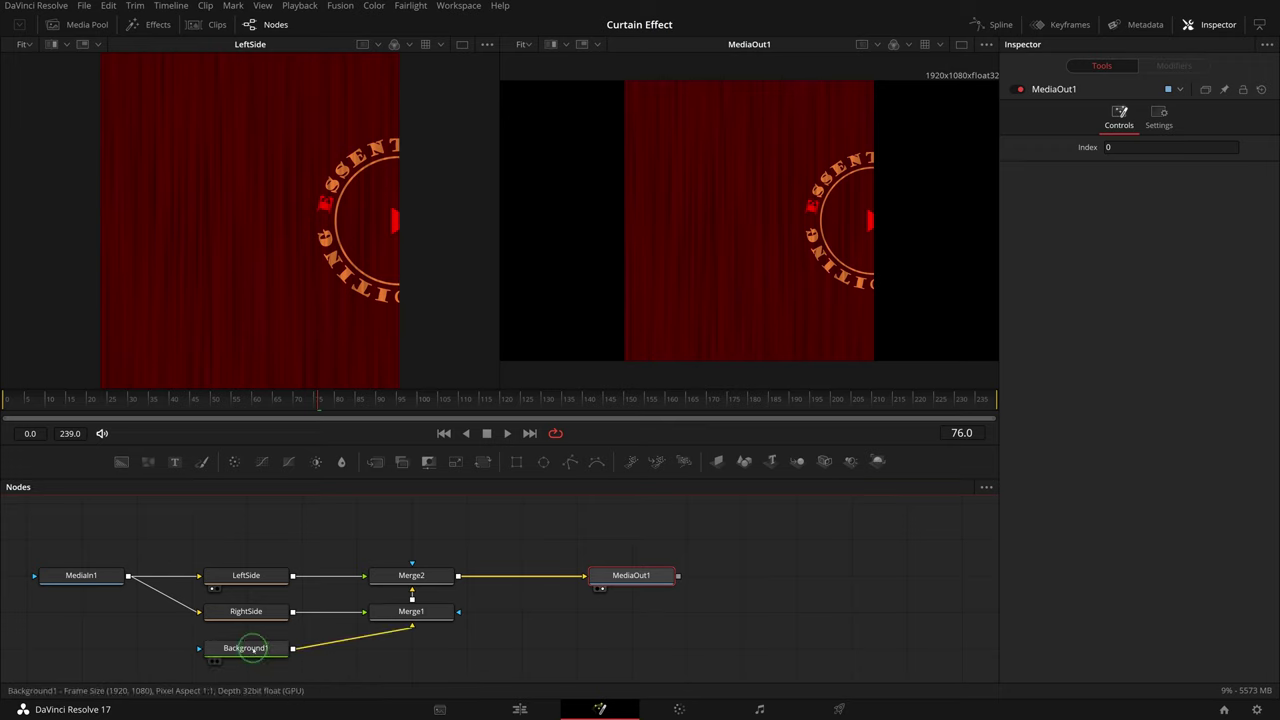
# - Set Background1 Alpha to 0, Merge1 Center X to 0.75, and Merge2 Center X to 0.25
pyautogui.click(250, 648)
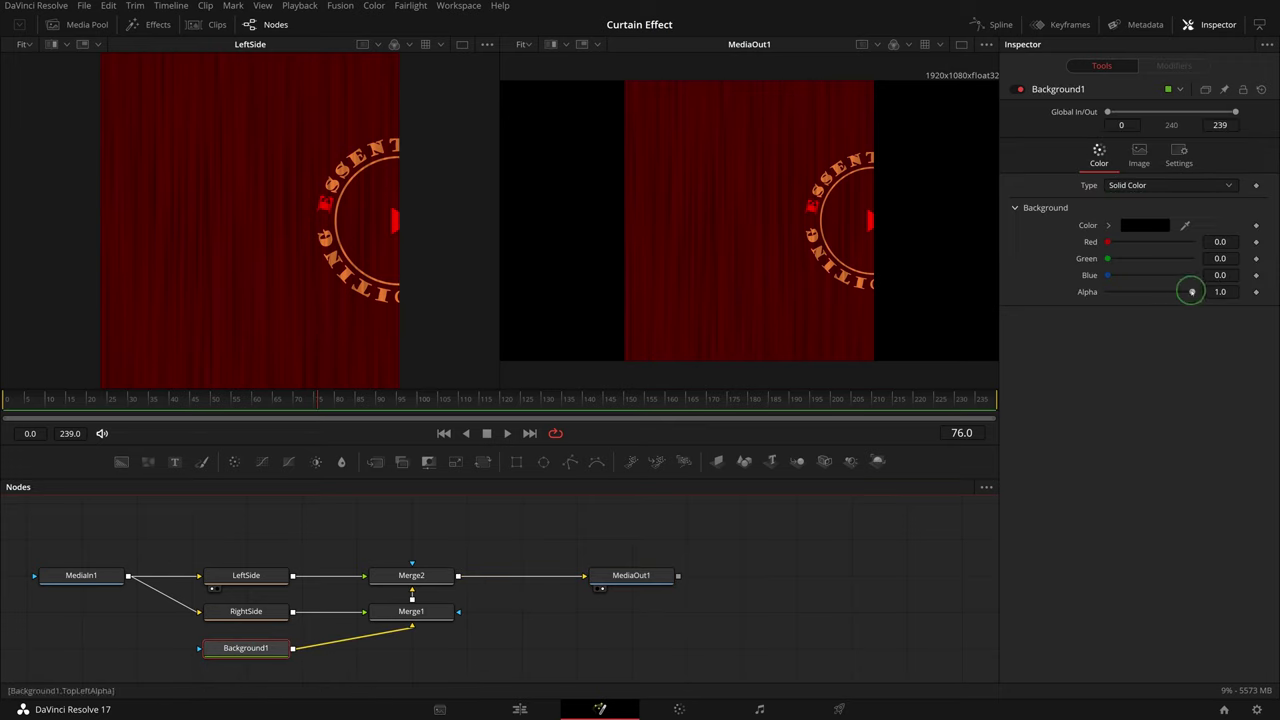
pyautogui.moveTo(1191, 291); pyautogui.dragTo(1077, 309)
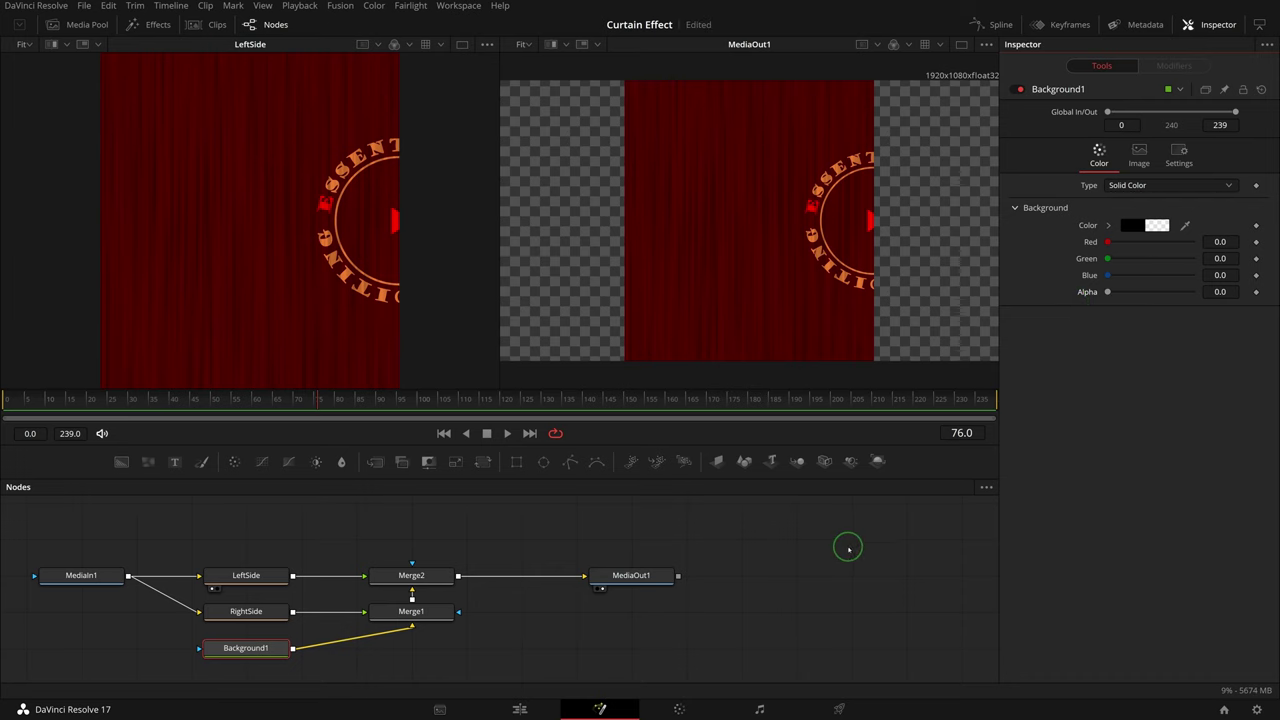
pyautogui.click(432, 612)
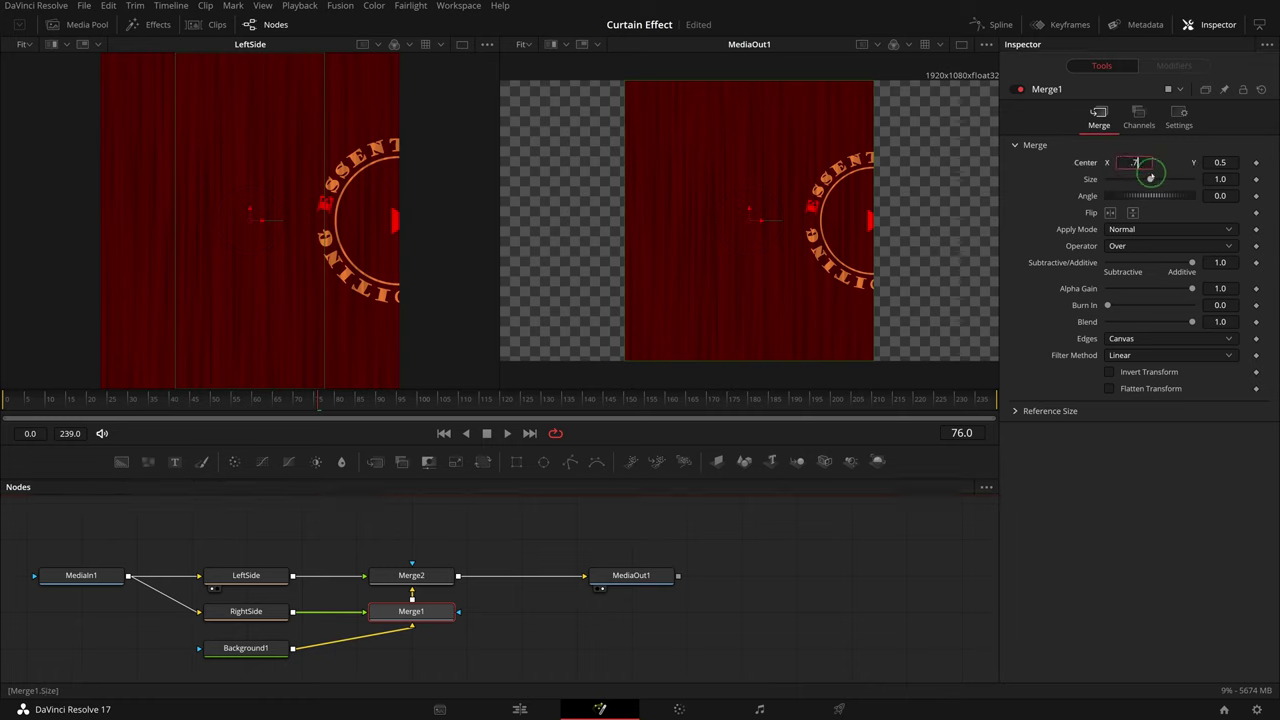
pyautogui.press('Tab')
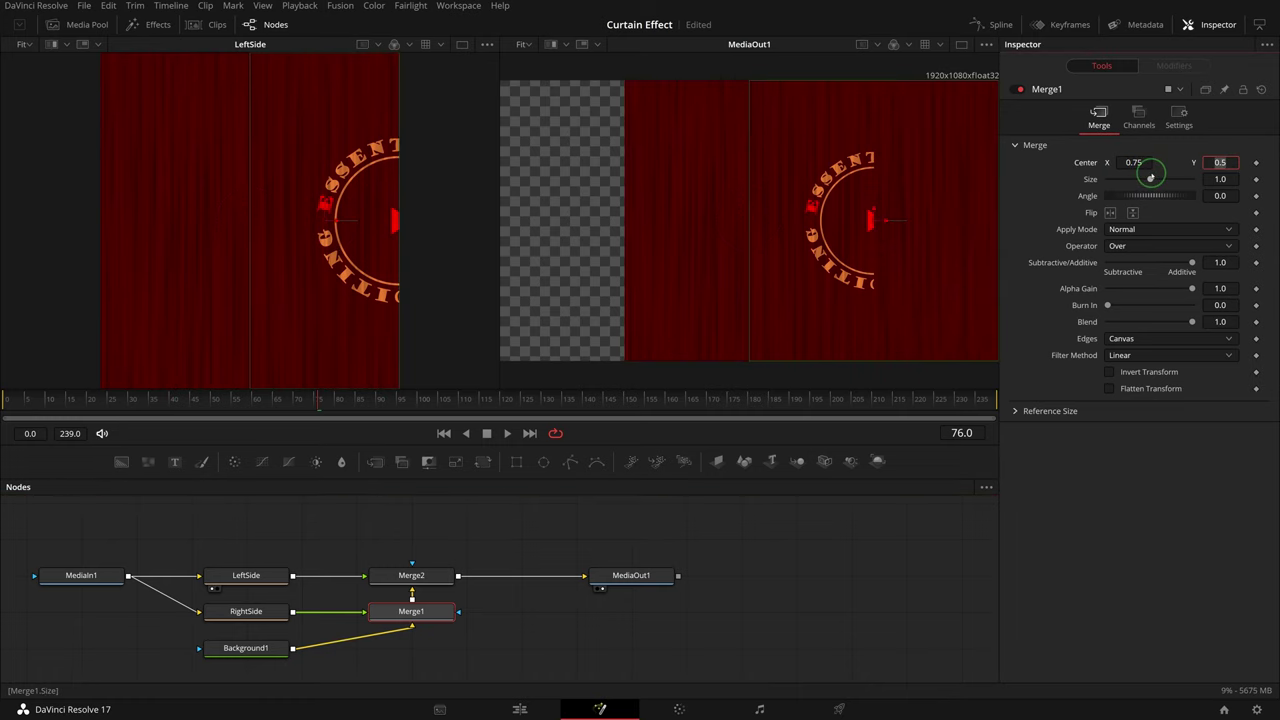
pyautogui.click(436, 582)
pyautogui.click(1133, 163)
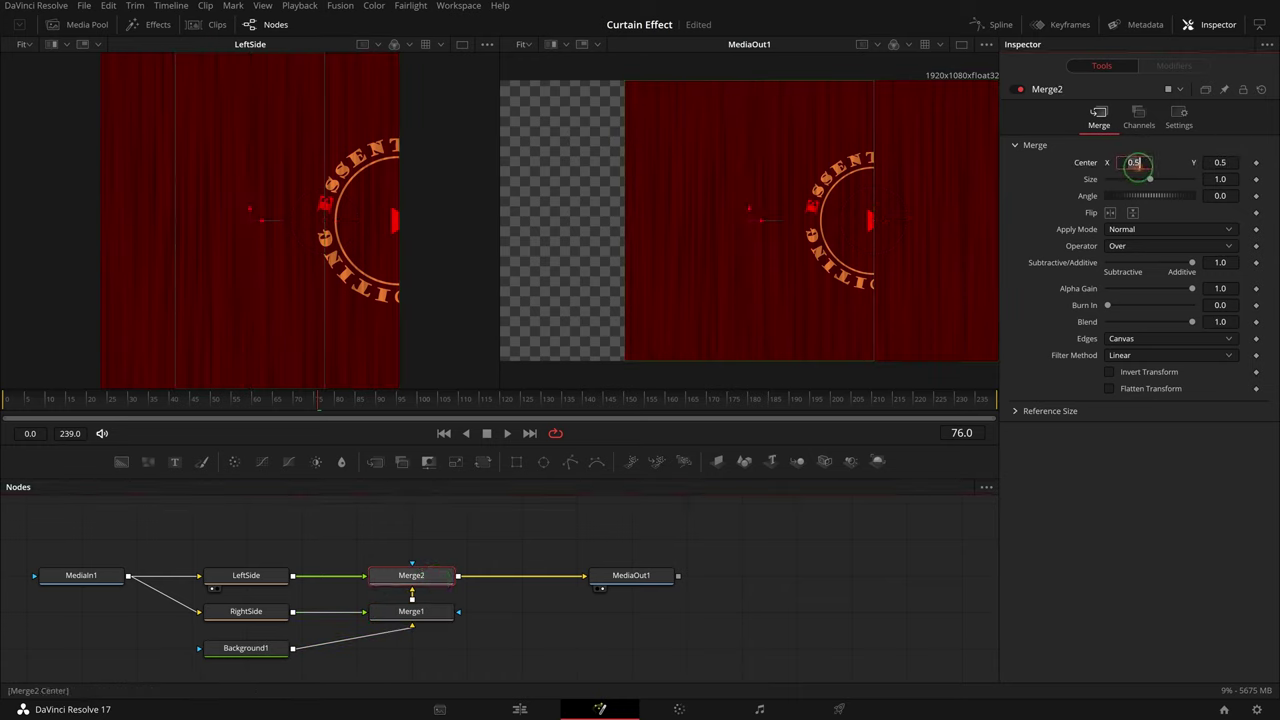
pyautogui.press('Tab')
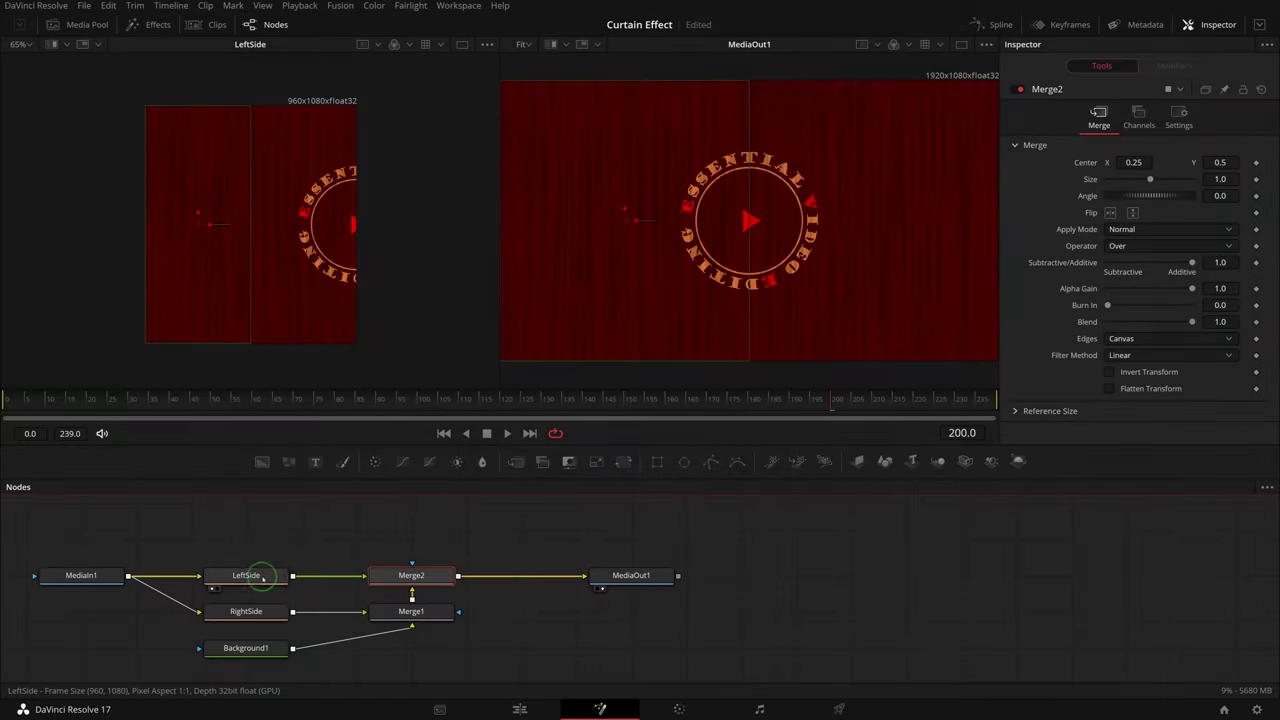
# - Insert a Grid Warp node after the LeftSide crop
pyautogui.click(266, 578)
pyautogui.hotkey('shift', 'space')
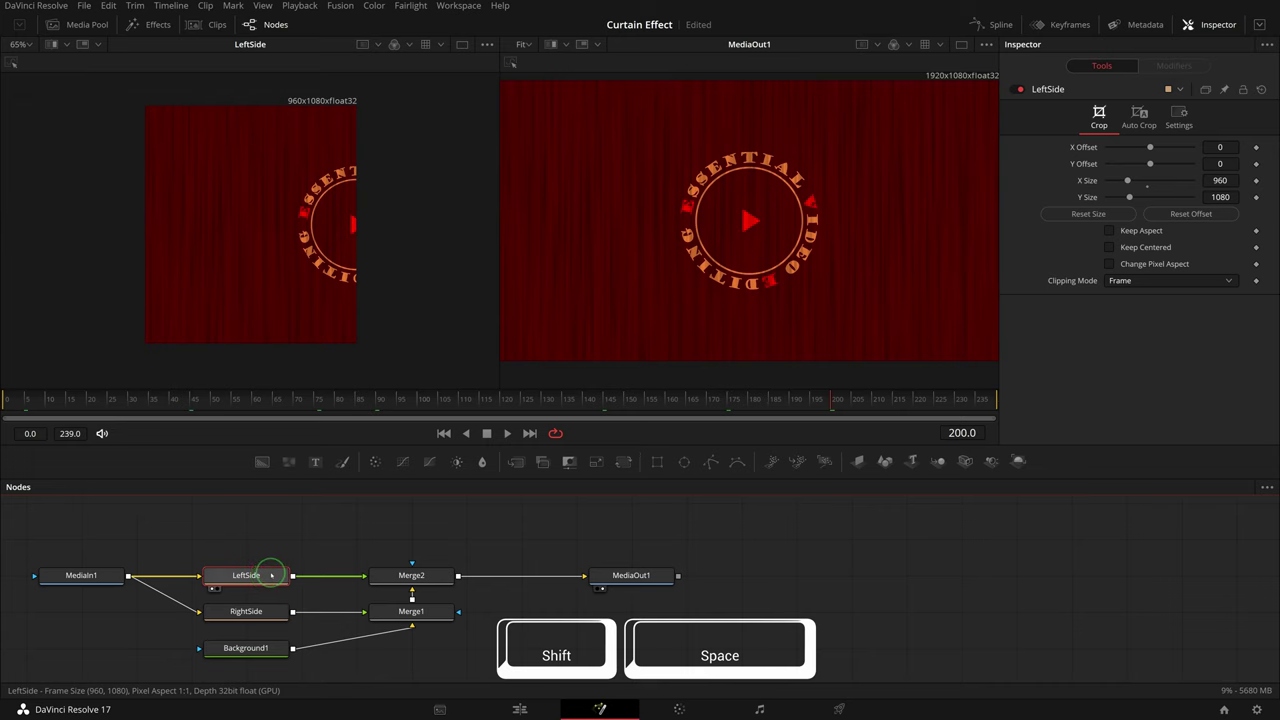
pyautogui.hotkey('shift', 'space')
pyautogui.write('grid')
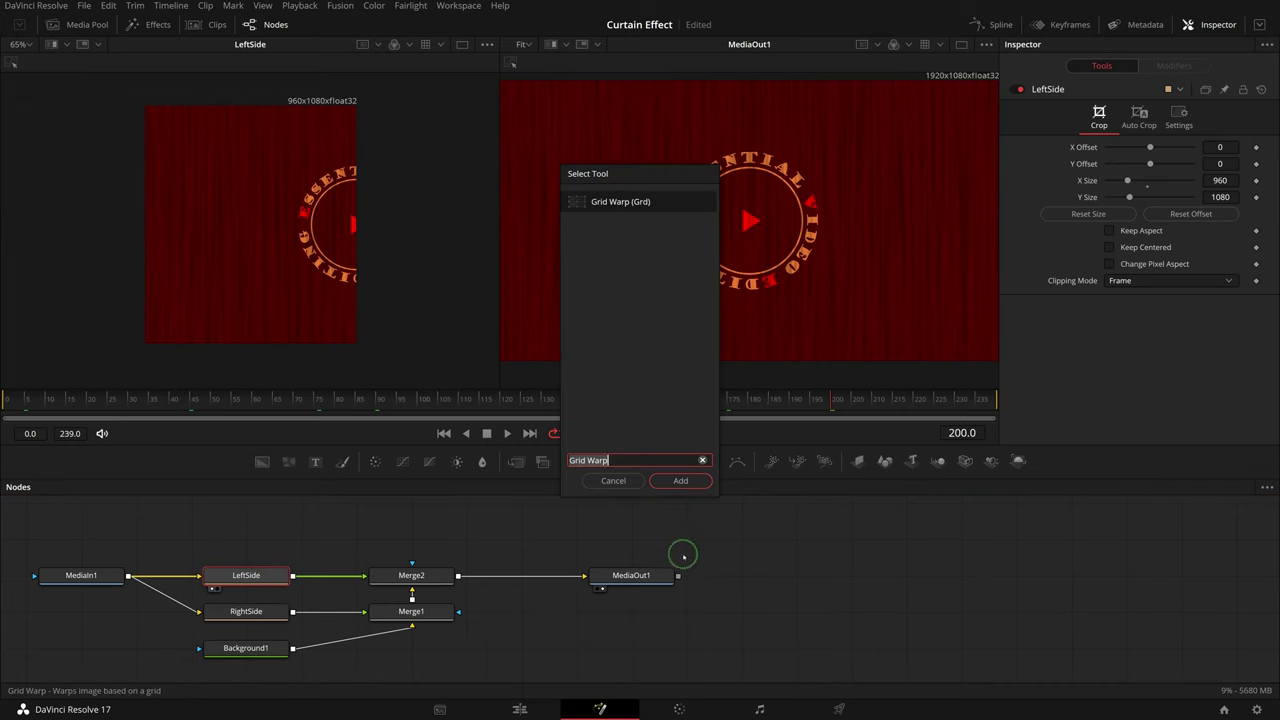
pyautogui.click(680, 480)
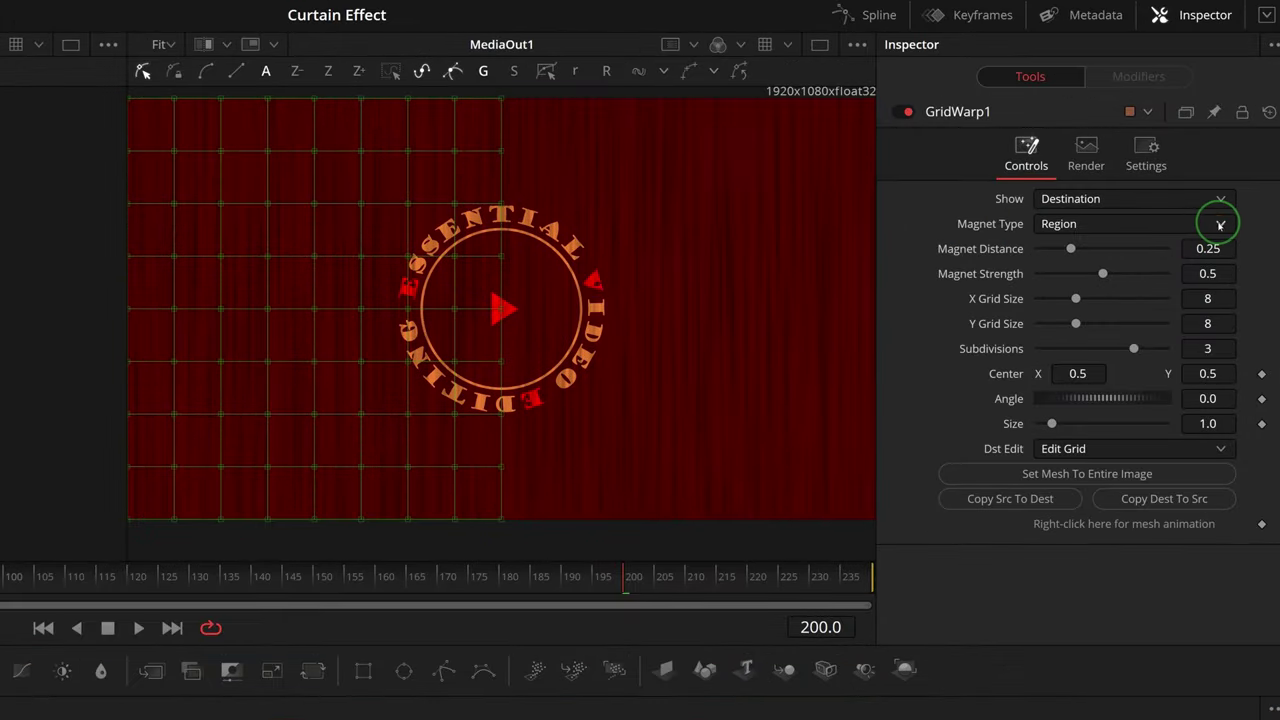
# - Set the Grid Warp to Selected magnet type, X grid 1, Y grid 2, and 5 subdivisions
pyautogui.click(1220, 224)
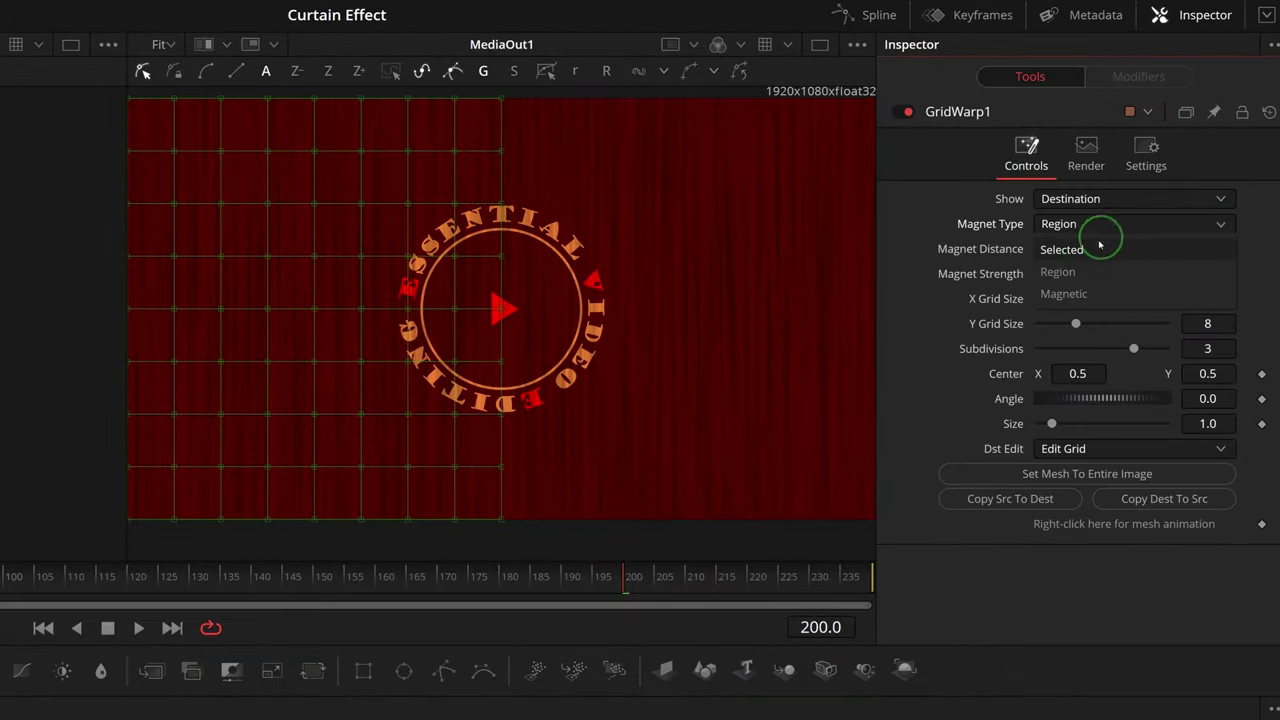
pyautogui.click(1080, 248)
pyautogui.click(1214, 249)
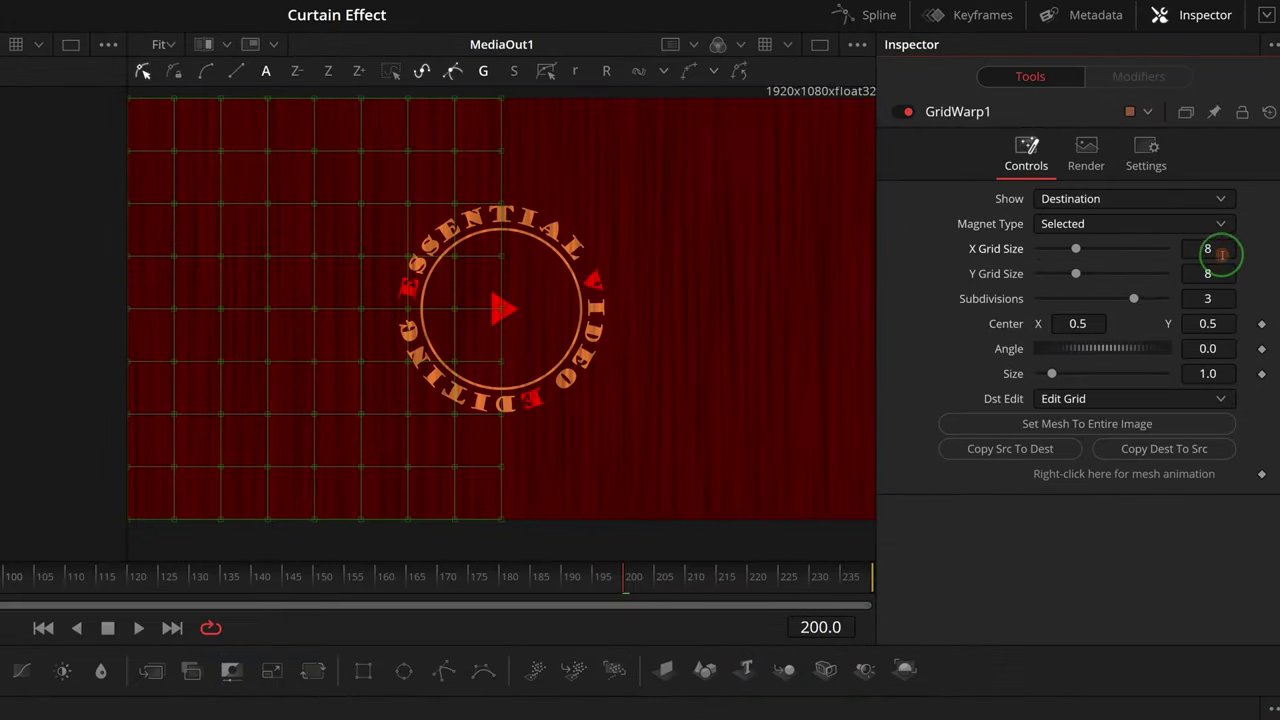
pyautogui.write('1')
pyautogui.click(1210, 273)
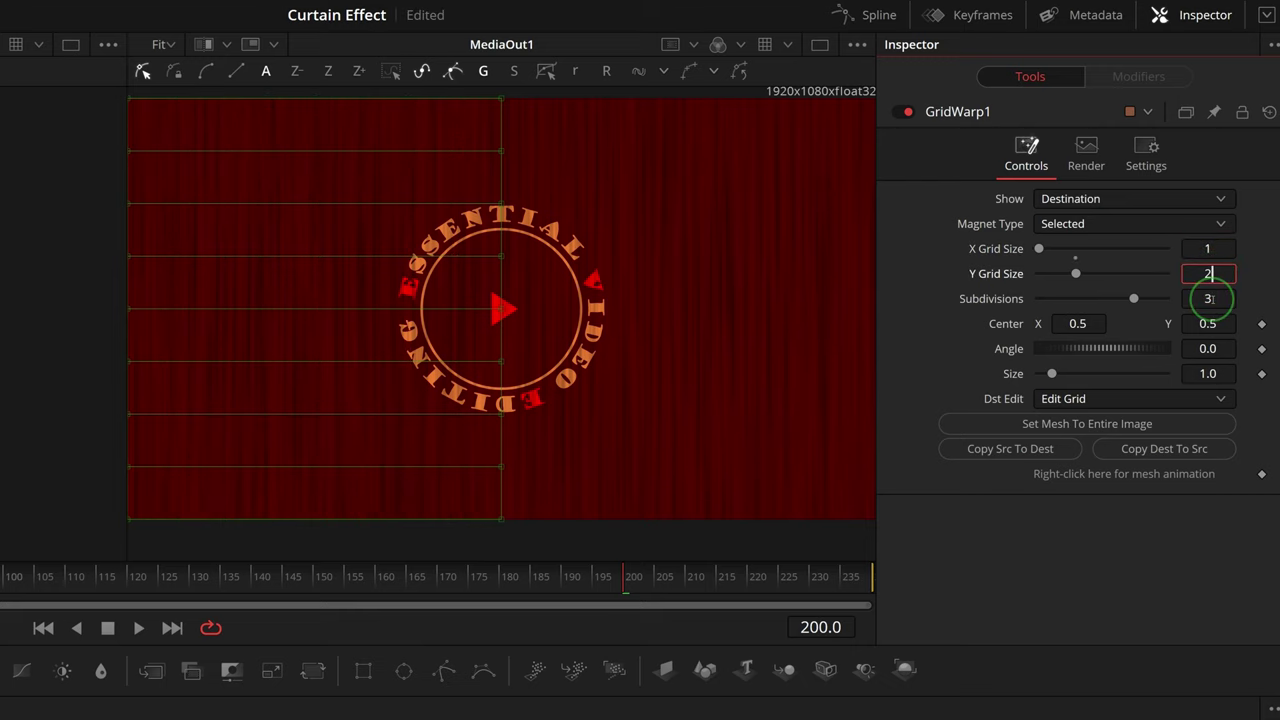
pyautogui.click(1210, 298)
pyautogui.press('Return')
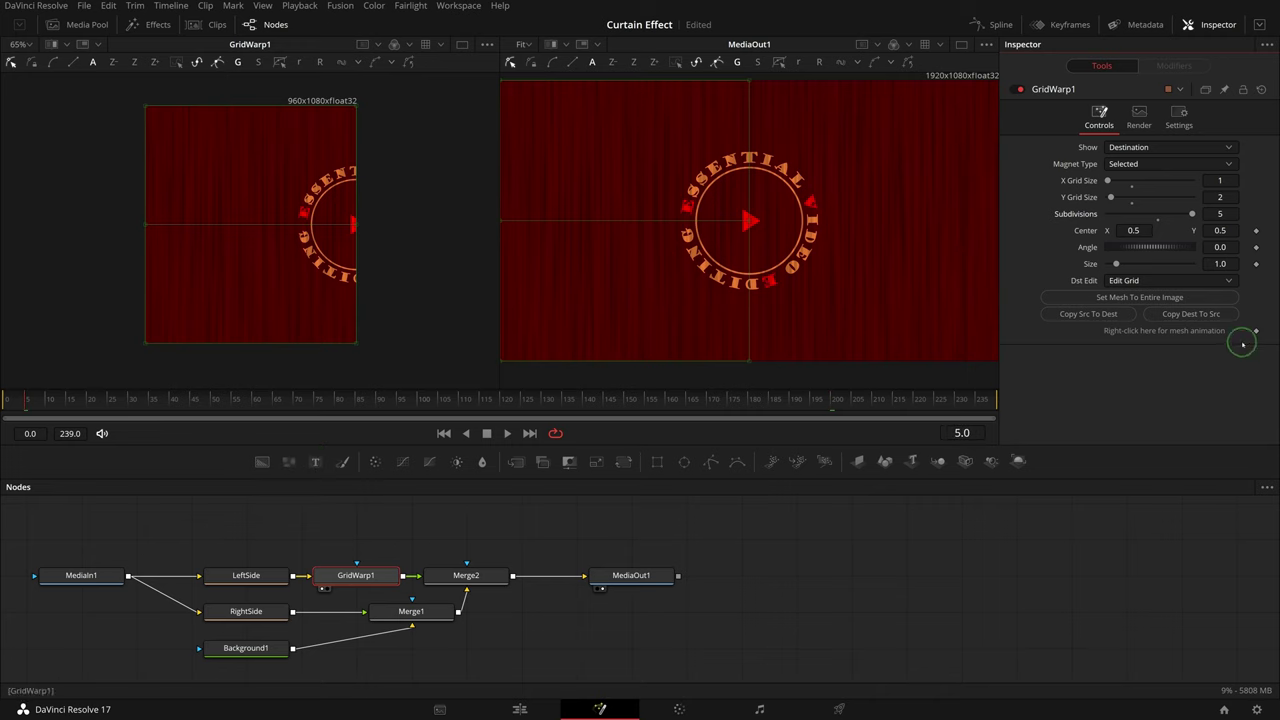
# - Animate the warp mesh and drag the curtain edge's bottom points diagonally at frame 45
pyautogui.rightClick(1197, 335)
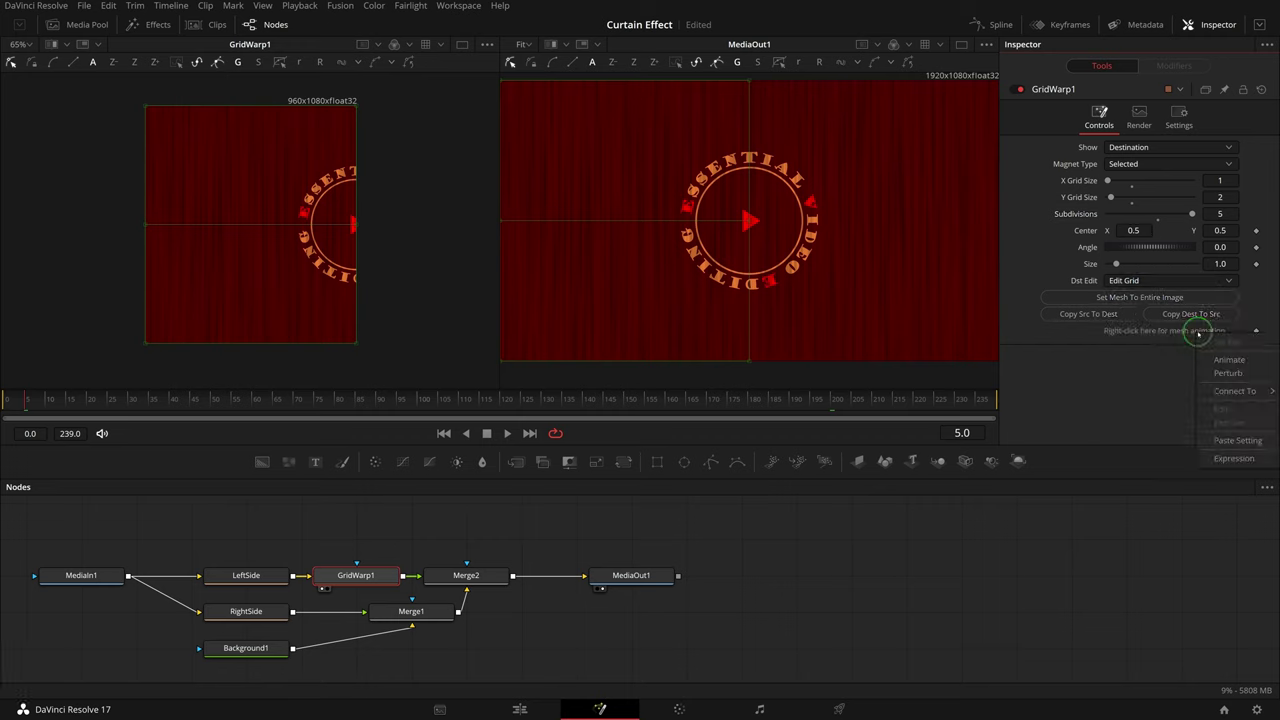
pyautogui.click(1226, 360)
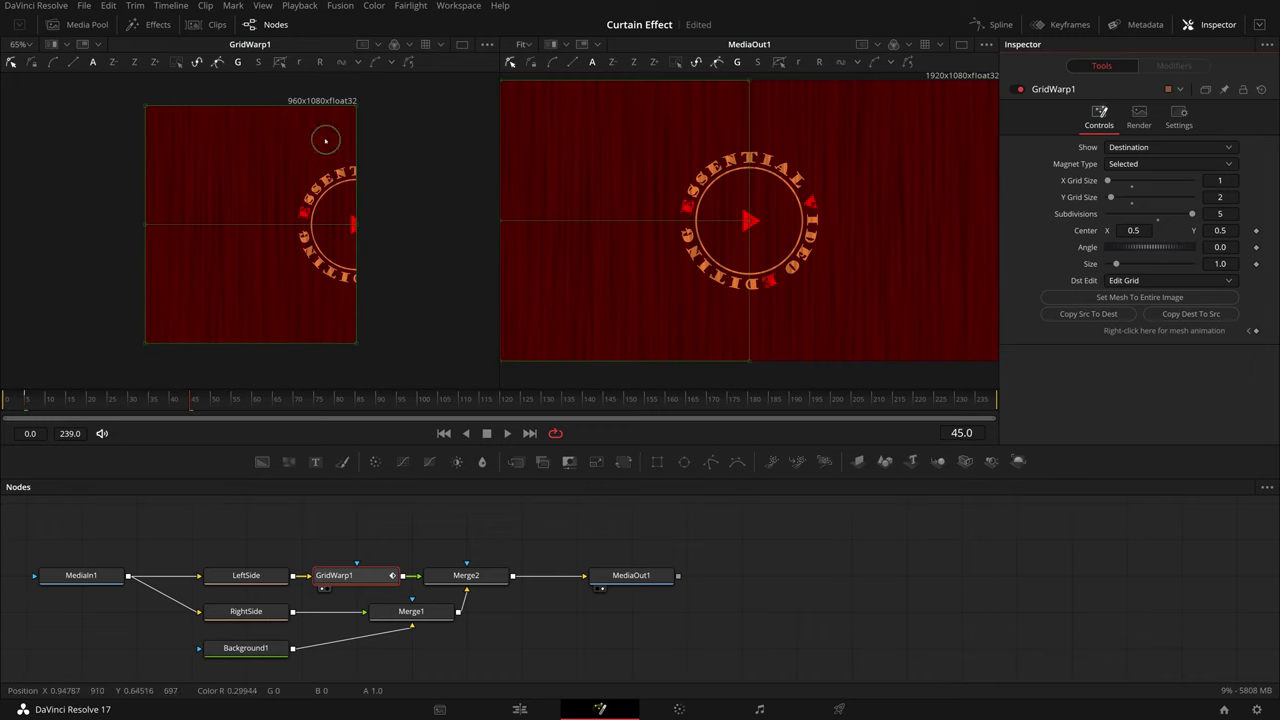
pyautogui.moveTo(300, 86); pyautogui.dragTo(190, 331)
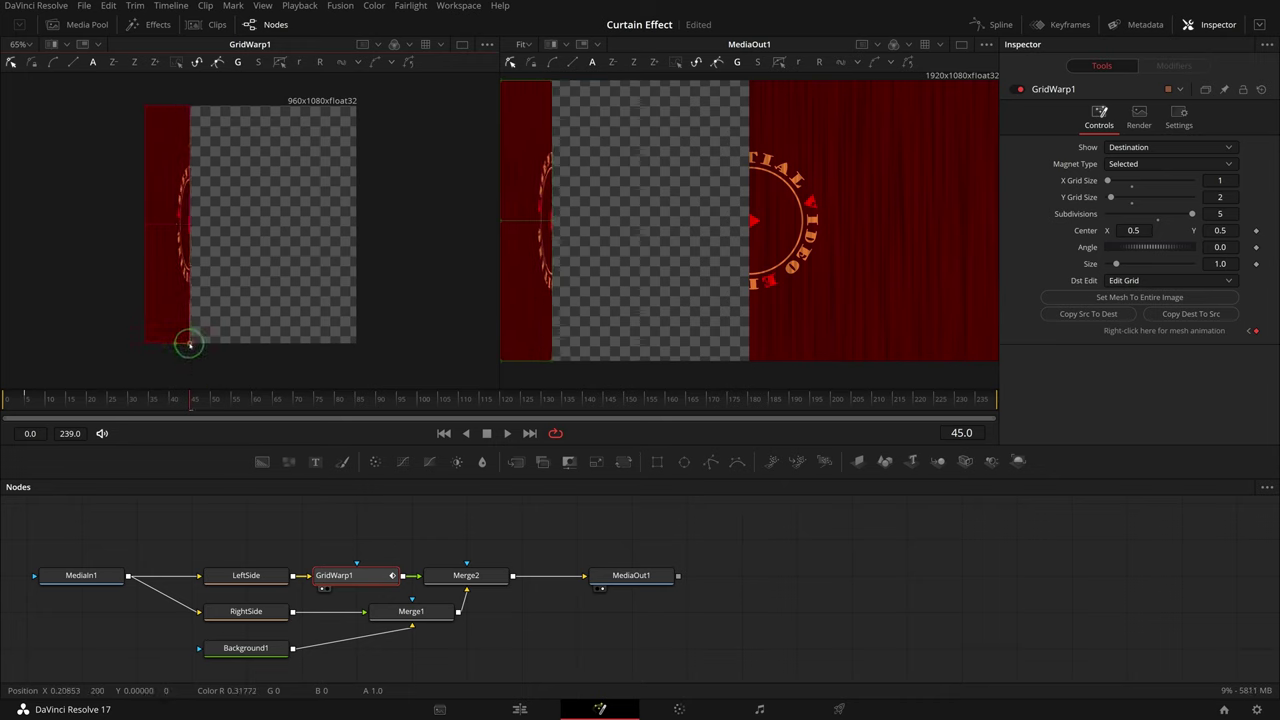
pyautogui.moveTo(189, 344); pyautogui.dragTo(234, 349)
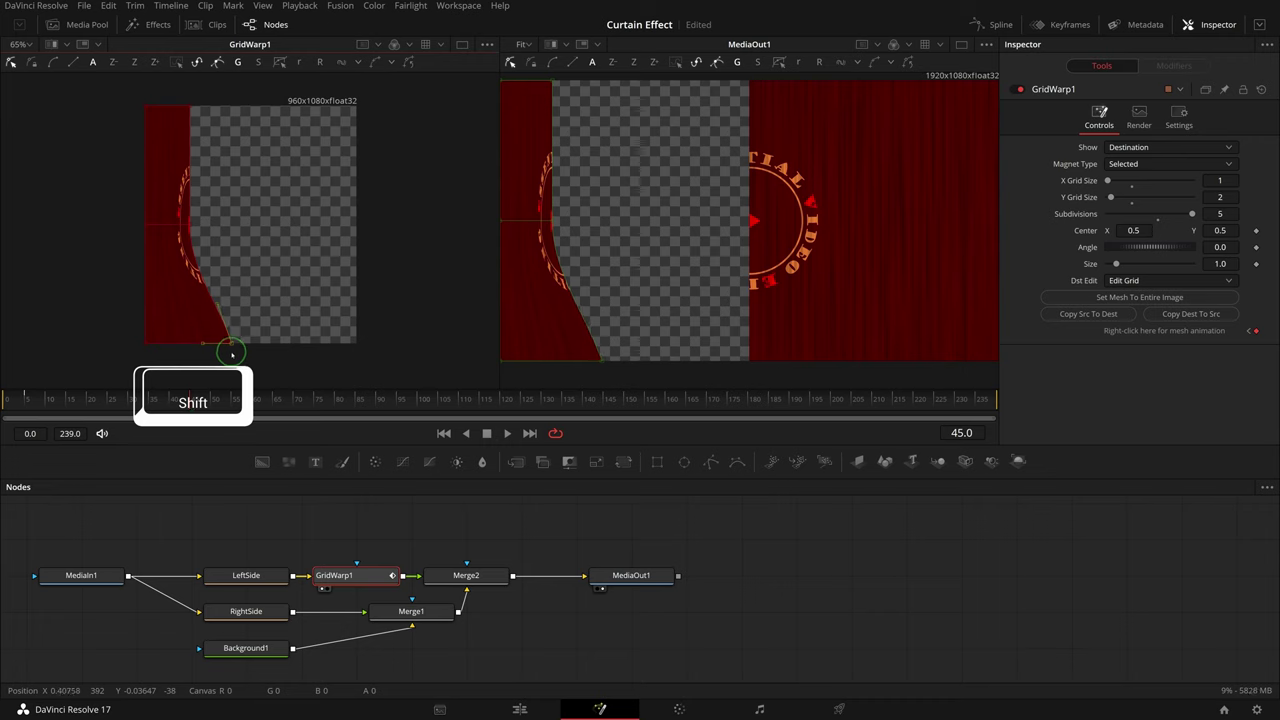
# - Bulge the edge's middle rightward, apply Smooth > Vertical to the mesh, and save the project
pyautogui.moveTo(192, 227); pyautogui.dragTo(202, 231)
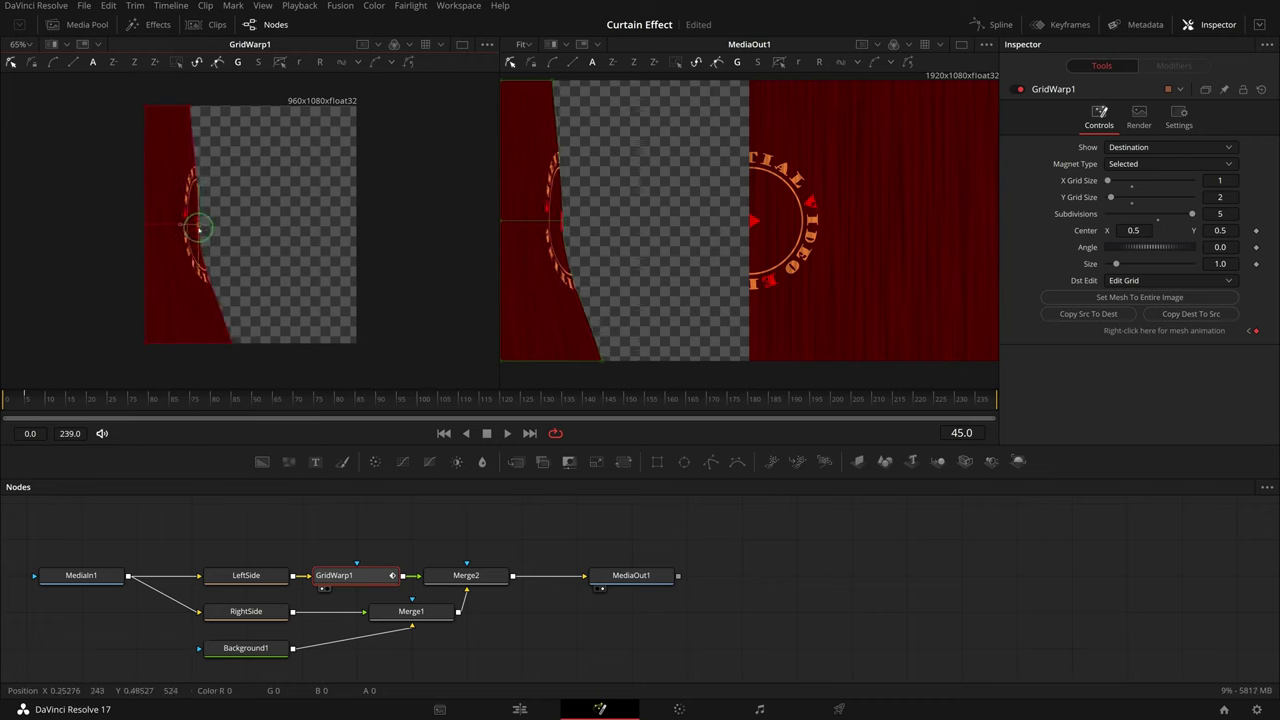
pyautogui.hotkey('shift', 's')
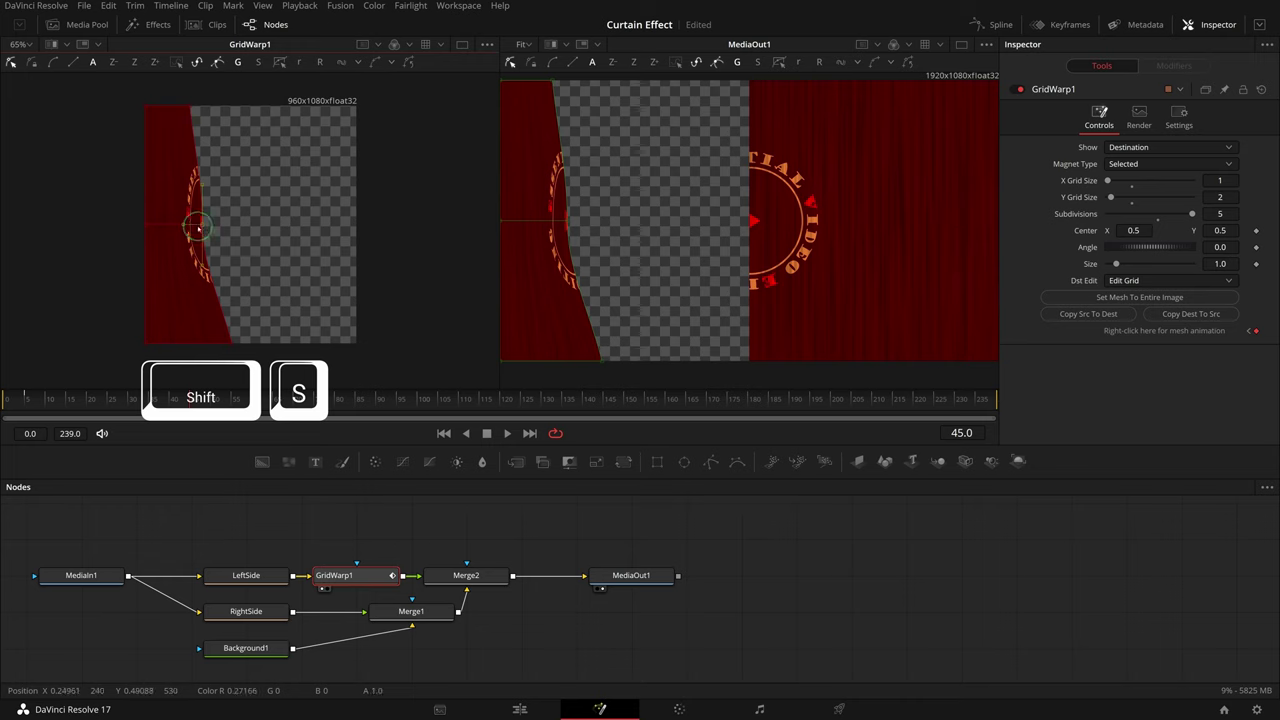
pyautogui.rightClick(201, 224)
pyautogui.moveTo(291, 450)
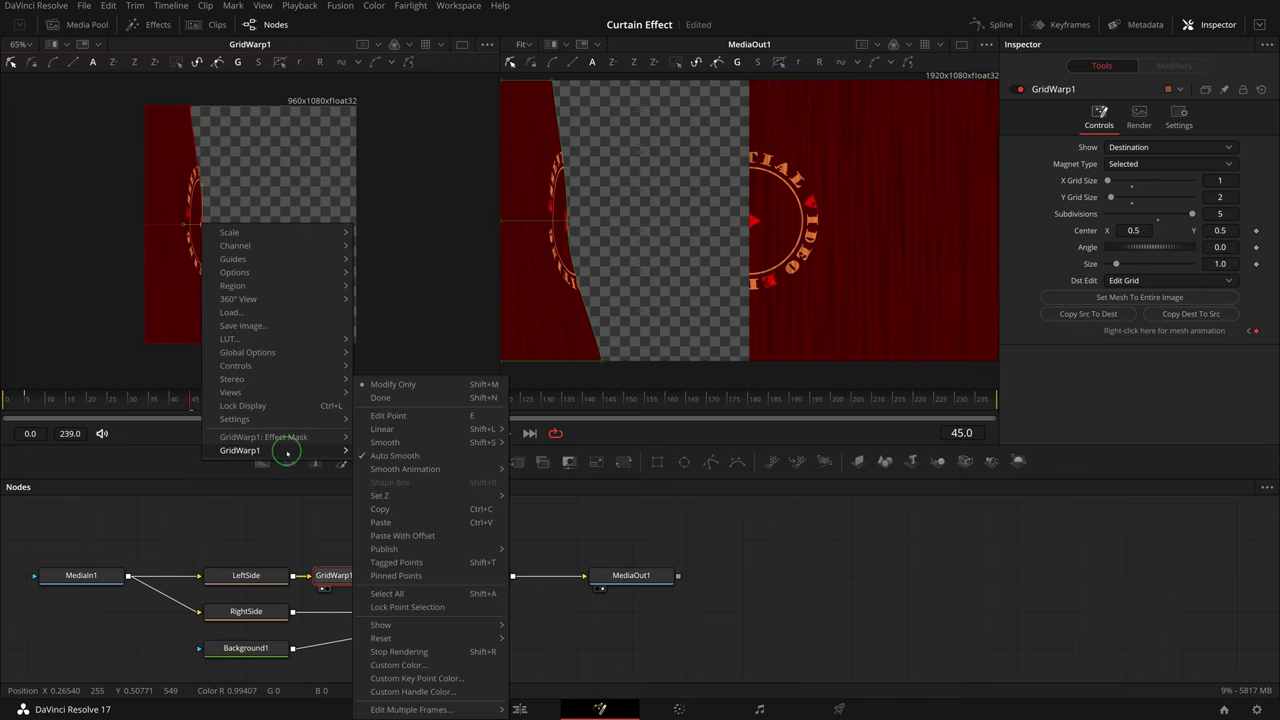
pyautogui.moveTo(415, 442)
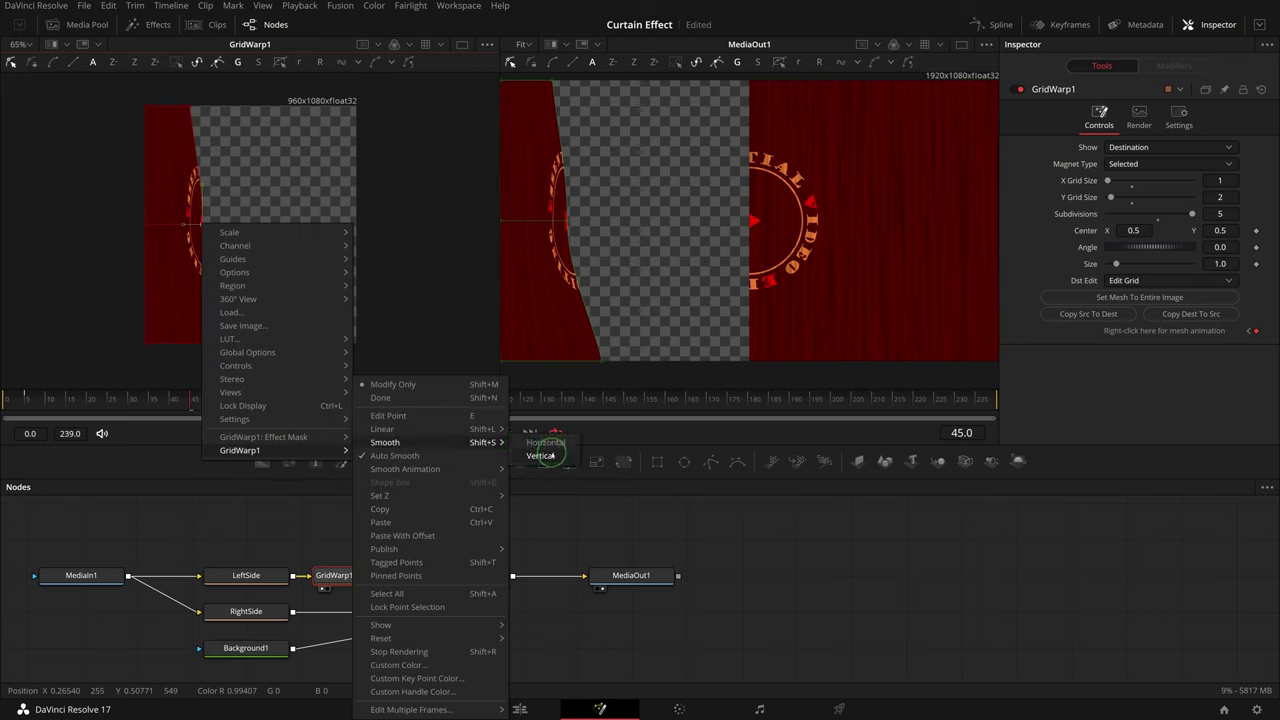
pyautogui.click(558, 456)
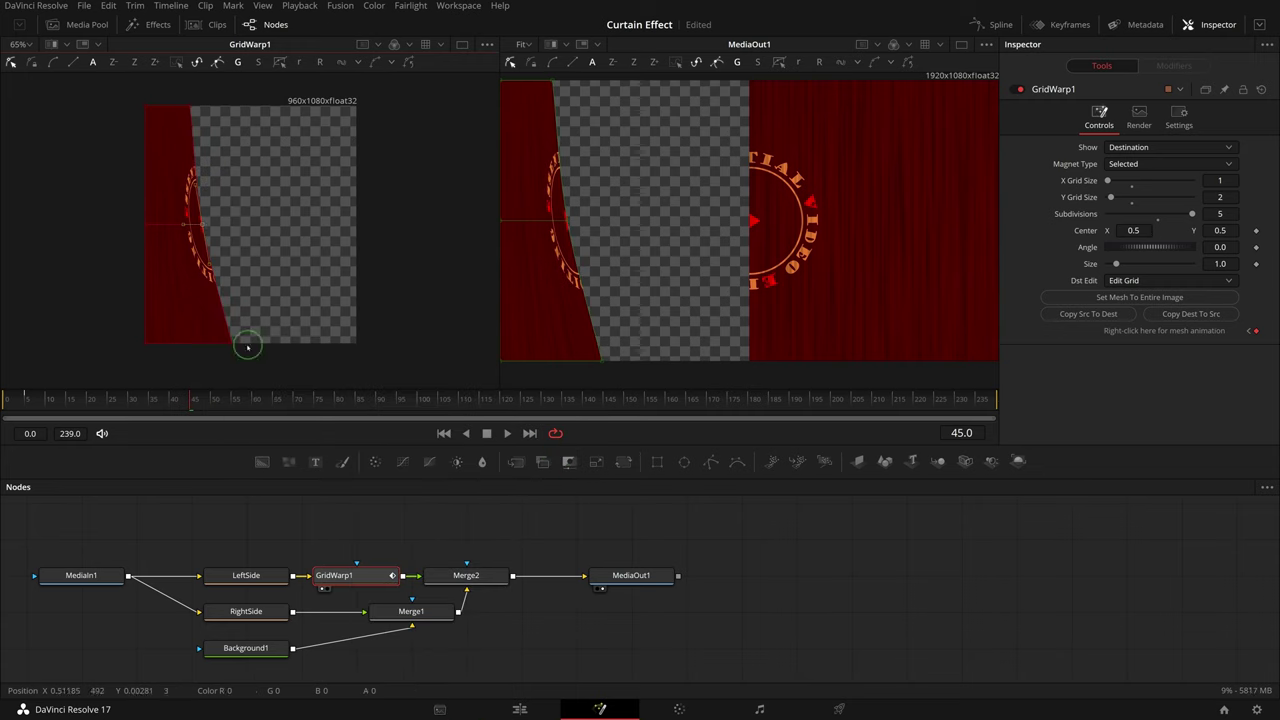
pyautogui.hotkey('ctrl', 's')
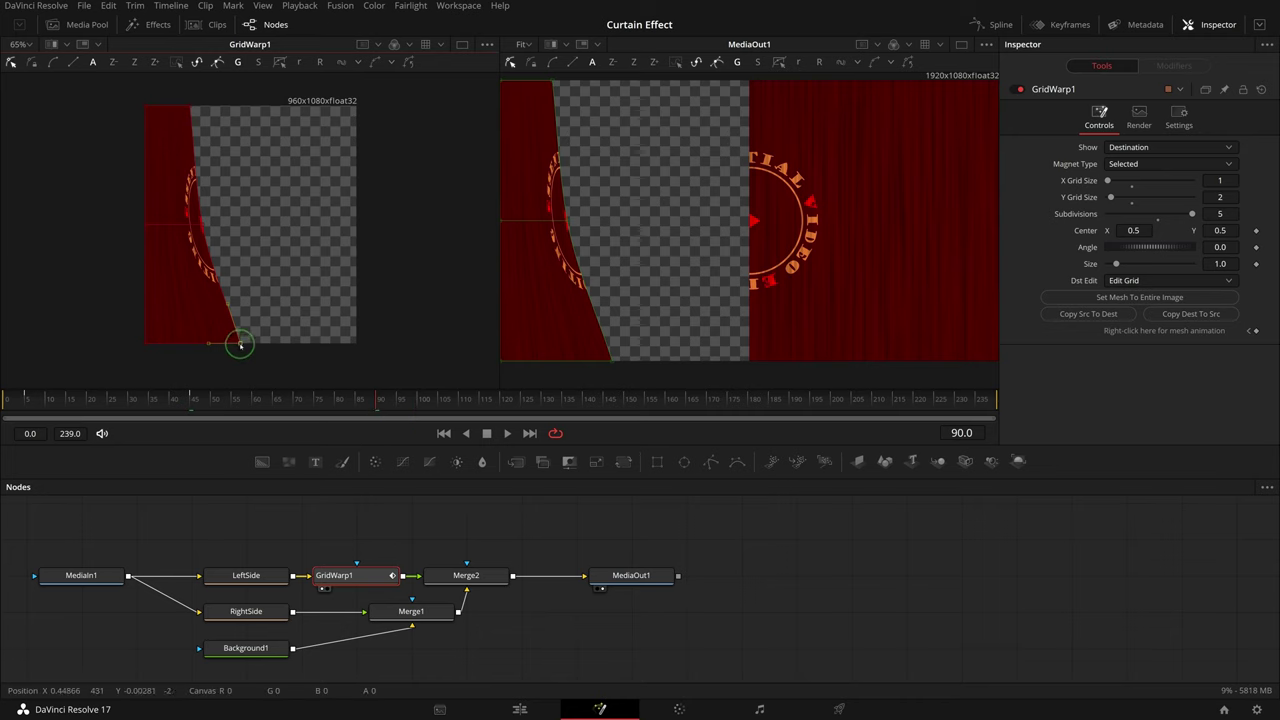
# - At frame 90, pull back the curtain edge's bottom, flatten its bulge, and smooth it
pyautogui.moveTo(240, 344); pyautogui.dragTo(160, 366)
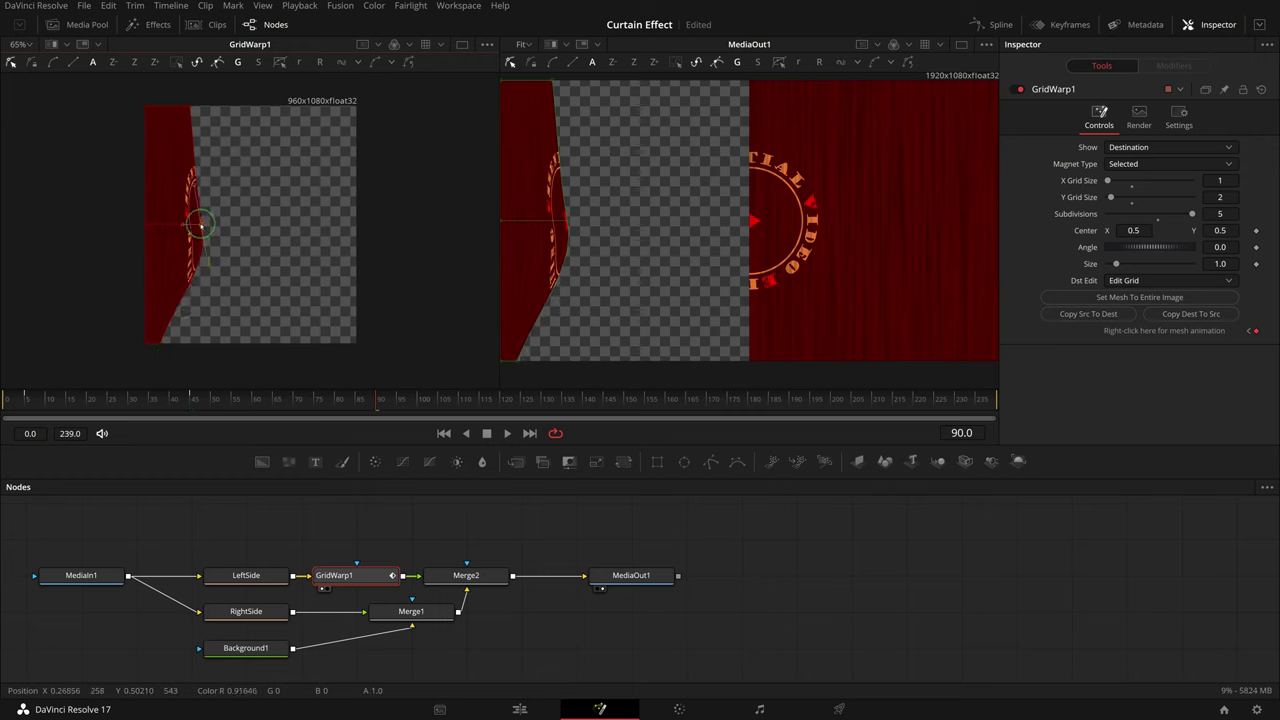
pyautogui.moveTo(200, 226); pyautogui.dragTo(178, 230)
pyautogui.hotkey('shift', 's')
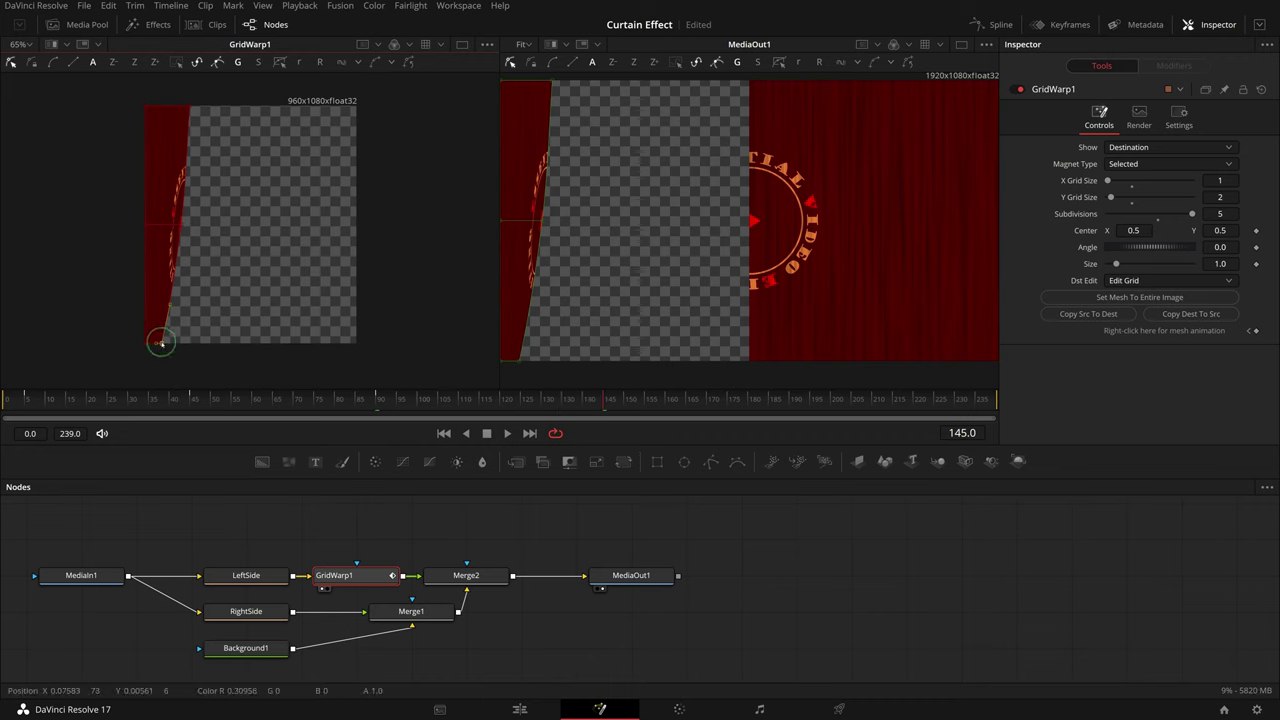
# - At frame 145, bow the edge outward, straighten its middle, and apply Smooth > Vertical
pyautogui.moveTo(161, 343); pyautogui.dragTo(200, 351)
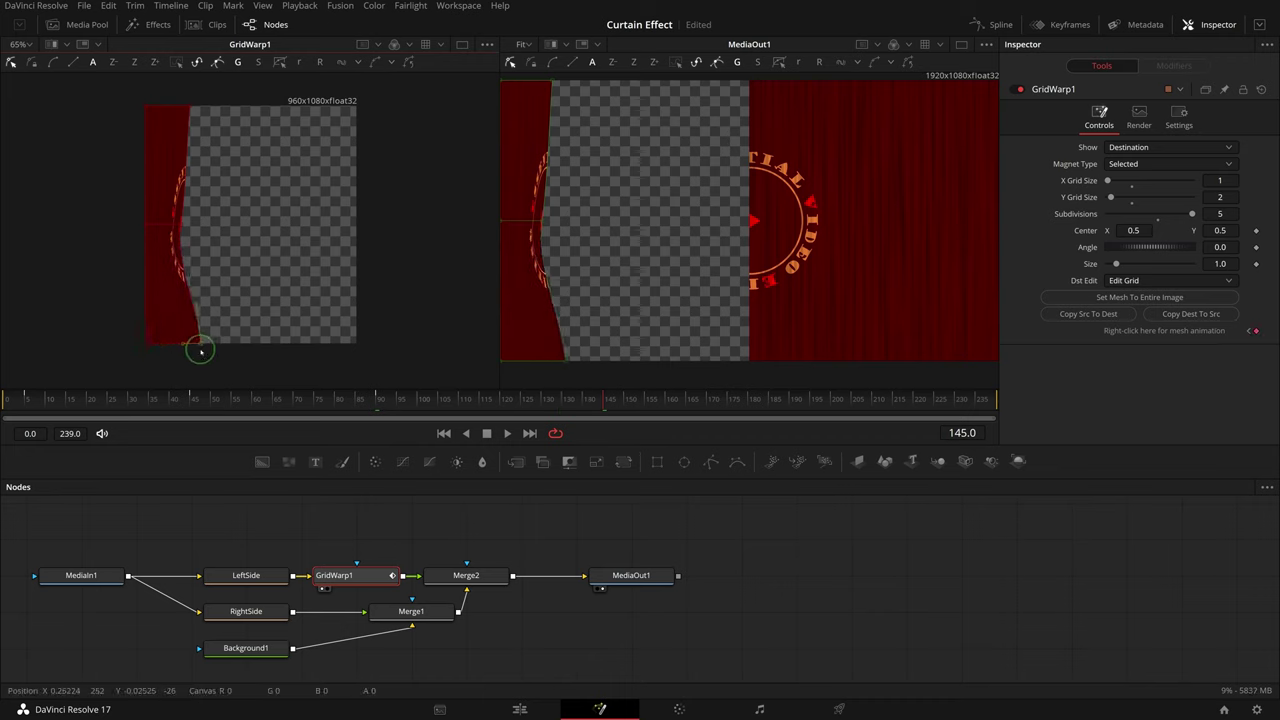
pyautogui.moveTo(176, 228); pyautogui.dragTo(186, 226)
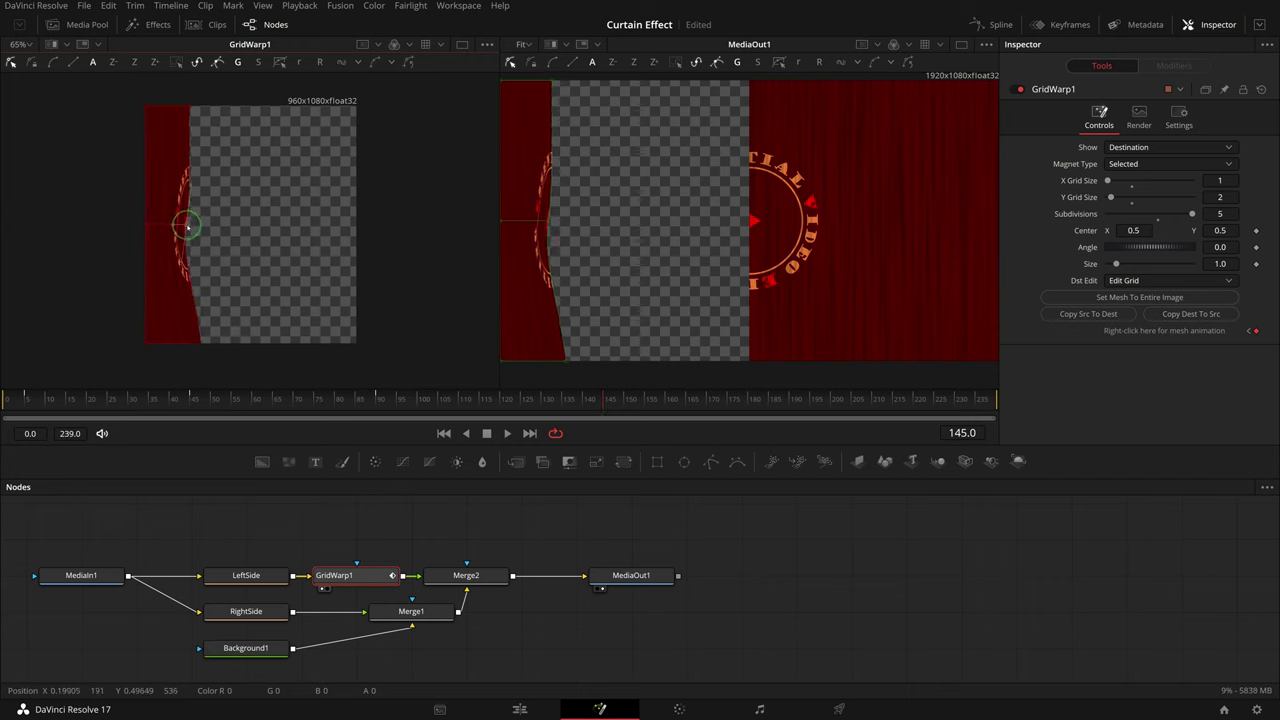
pyautogui.rightClick(186, 226)
pyautogui.moveTo(260, 450)
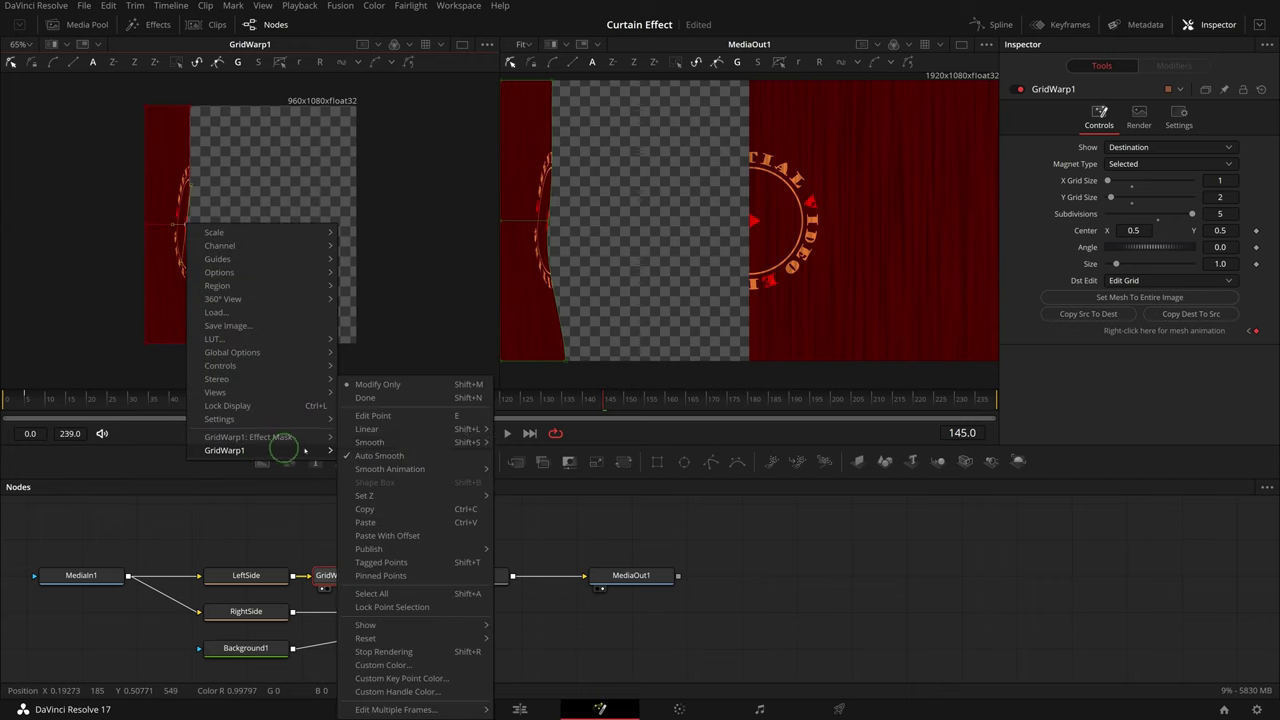
pyautogui.moveTo(470, 443)
pyautogui.click(524, 455)
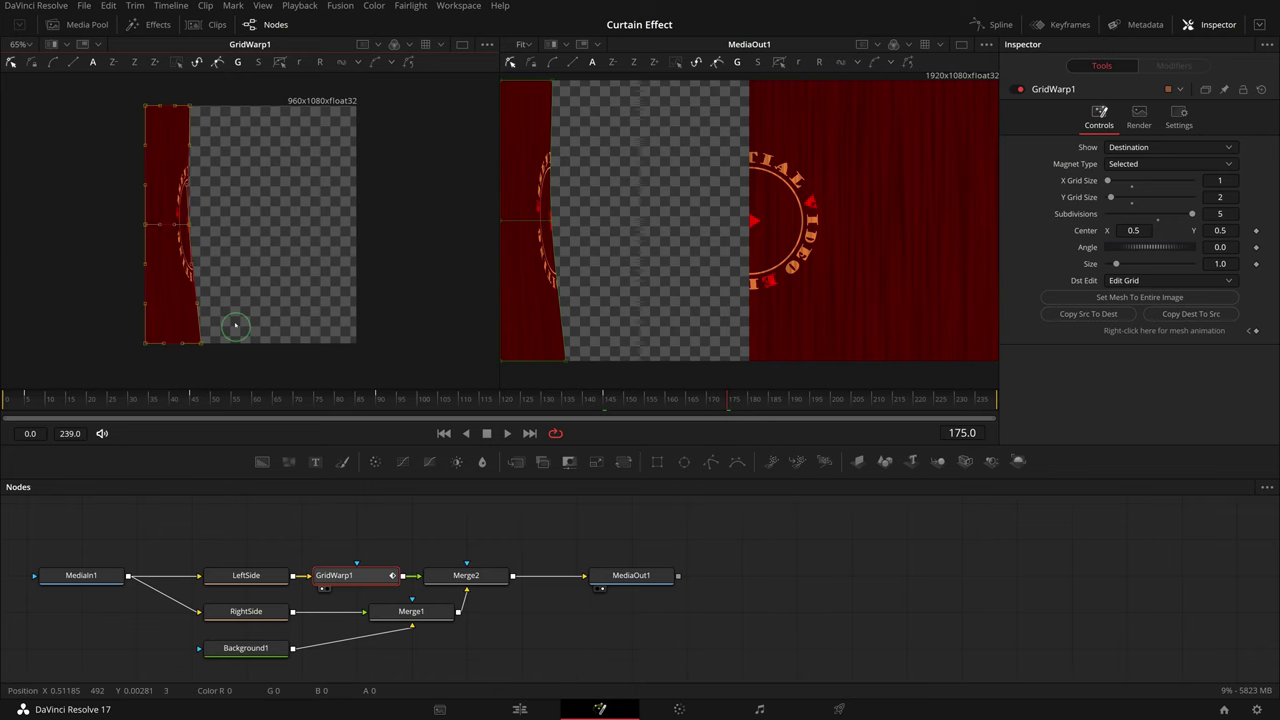
# - At frame 200, drag the left curtain's mesh points off the left edge, then open the Spline editor
pyautogui.moveTo(143, 223); pyautogui.dragTo(100, 223)
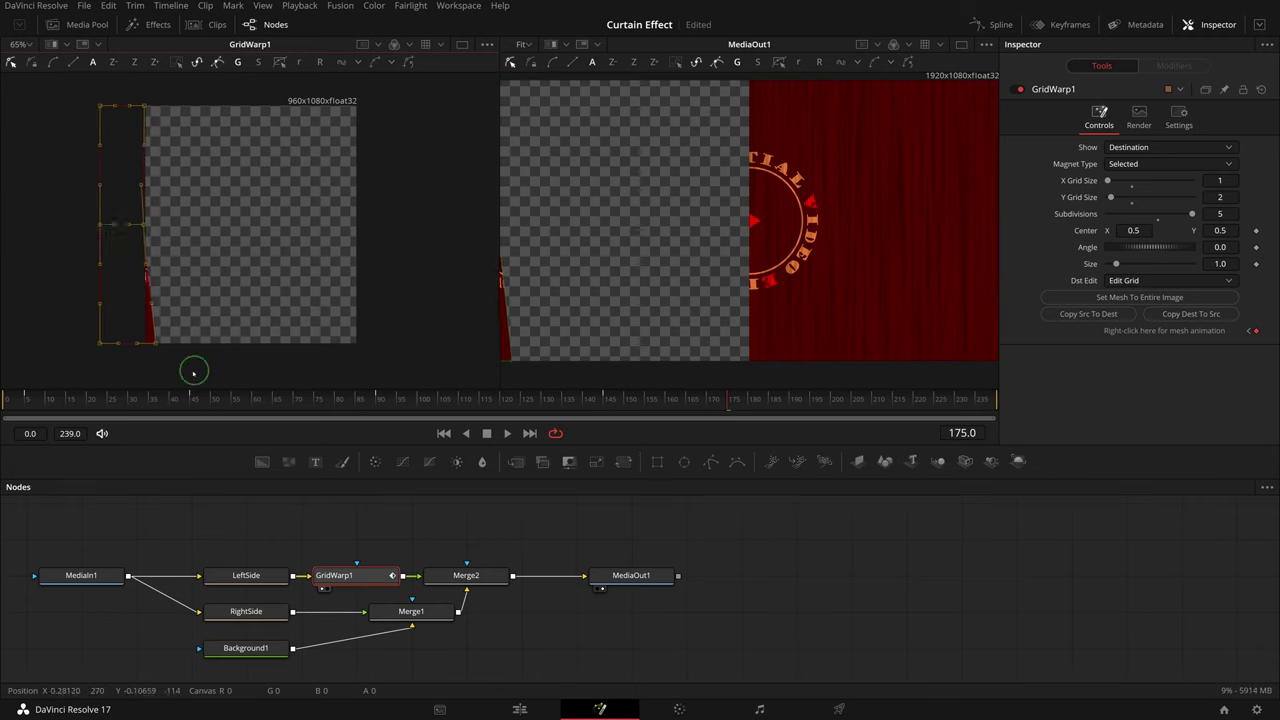
pyautogui.hotkey('ctrl', 'z')
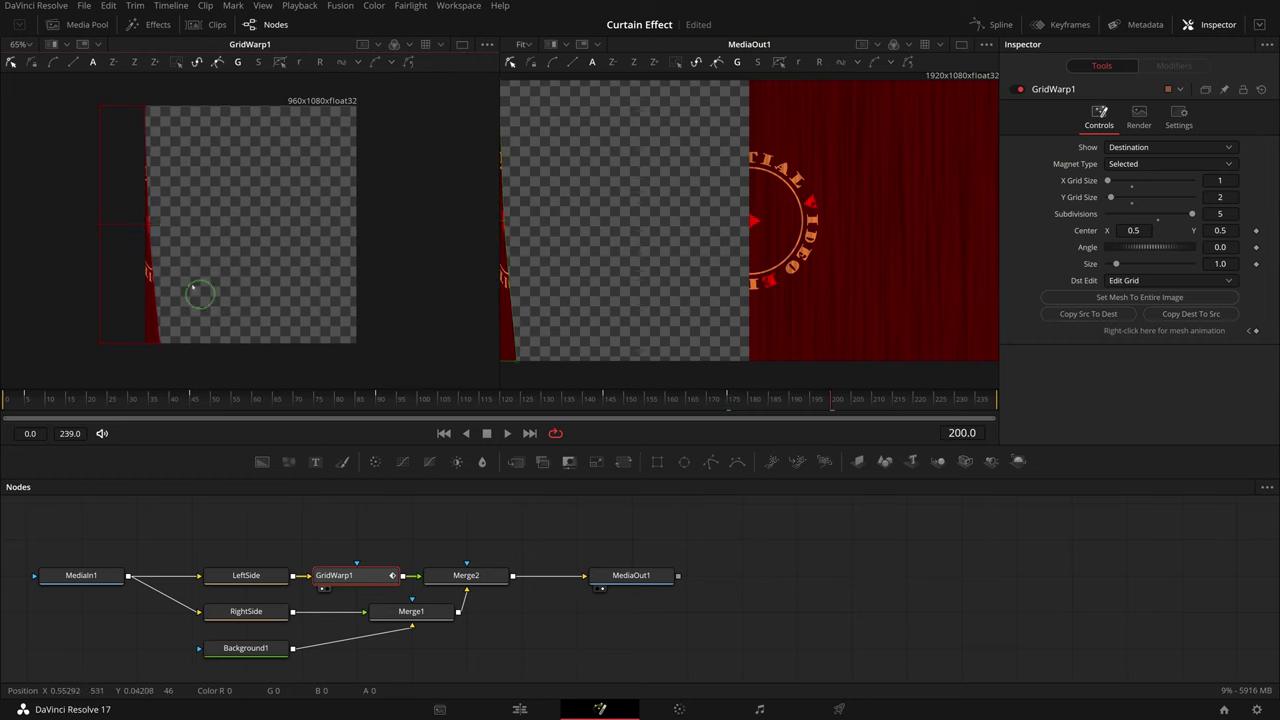
pyautogui.moveTo(100, 223); pyautogui.dragTo(96, 225)
pyautogui.moveTo(157, 345); pyautogui.dragTo(125, 343)
pyautogui.click(146, 225)
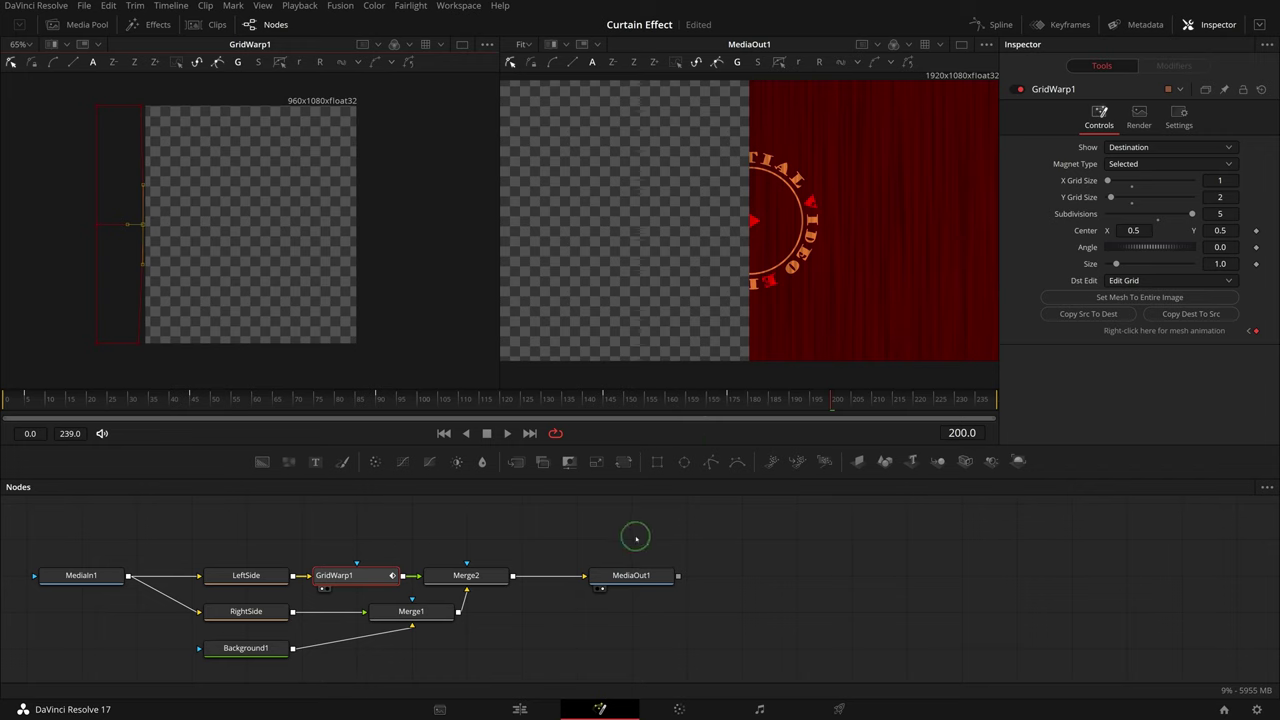
pyautogui.click(995, 27)
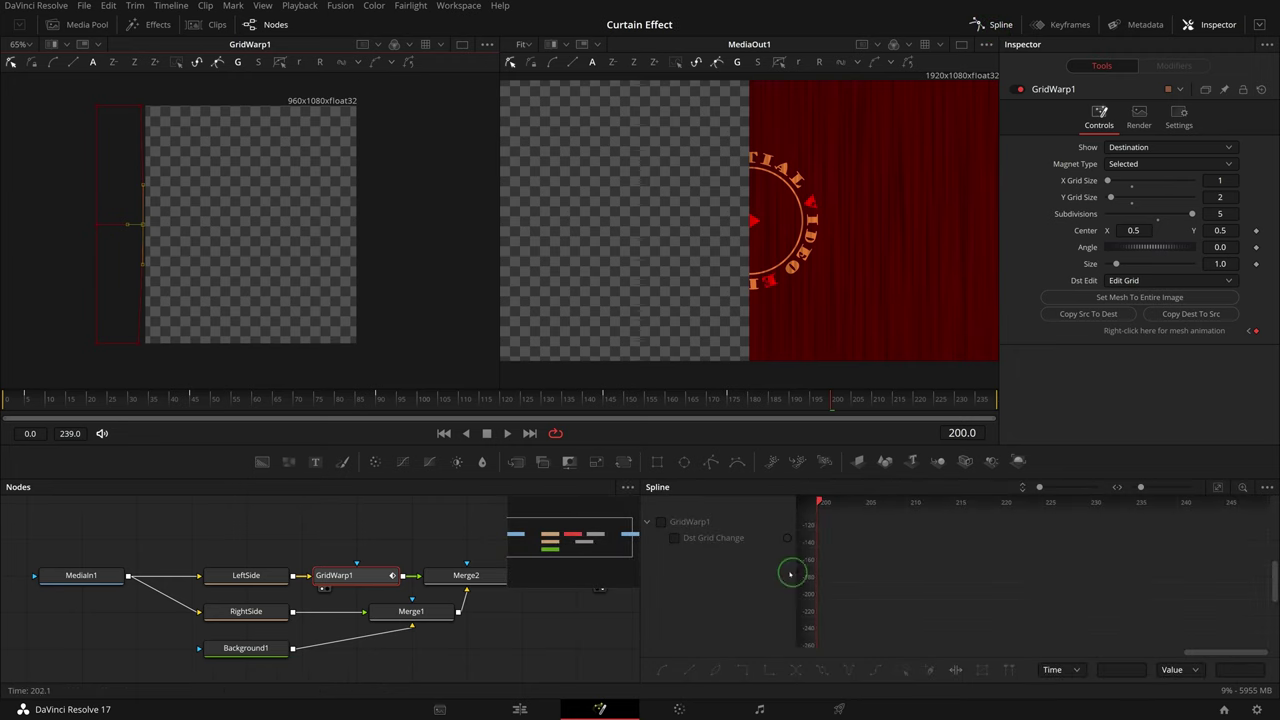
# - Show the Dst Grid Change curve, zoom it to fit, smooth all keyframes, and preview playback
pyautogui.click(675, 539)
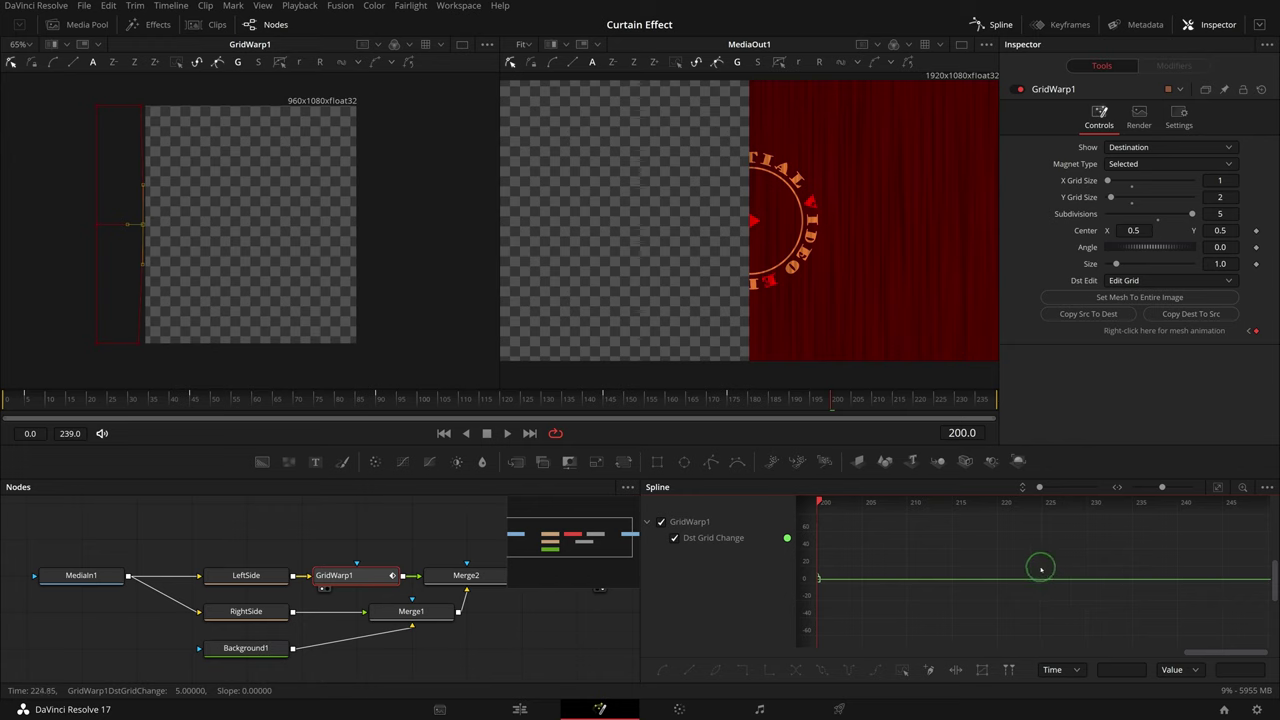
pyautogui.click(1217, 487)
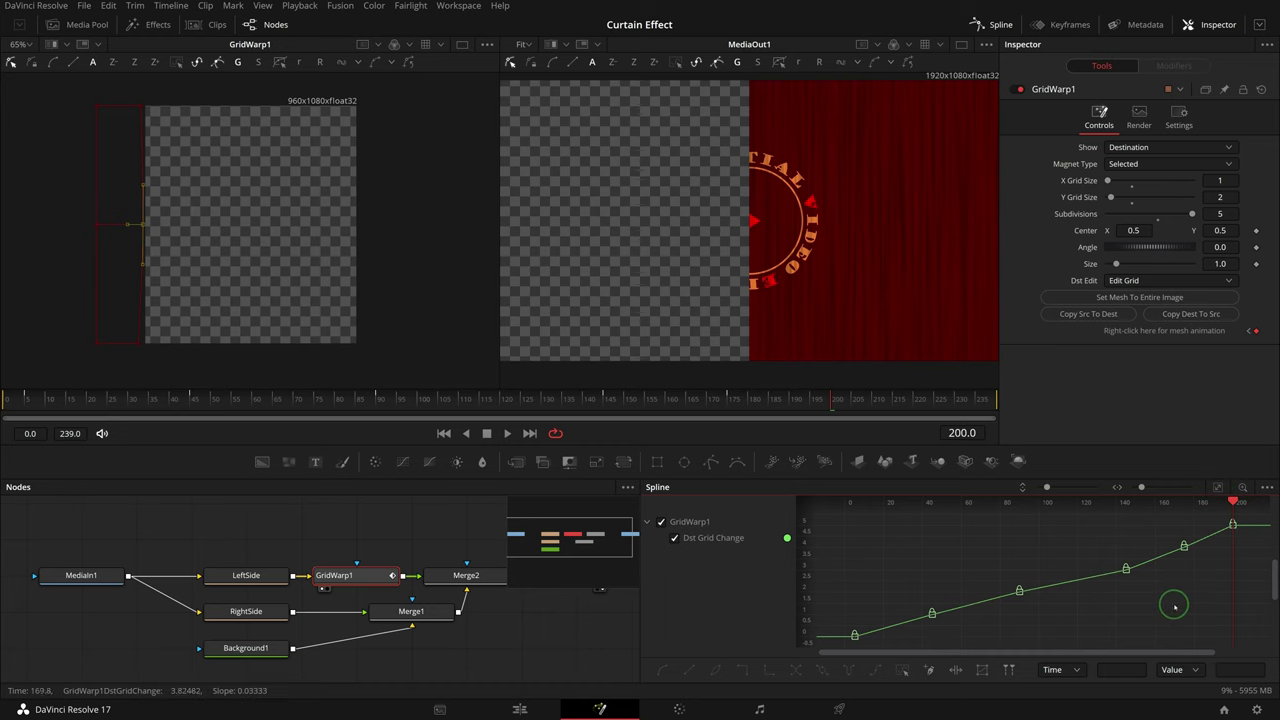
pyautogui.hotkey('ctrl', 'a')
pyautogui.press('s')
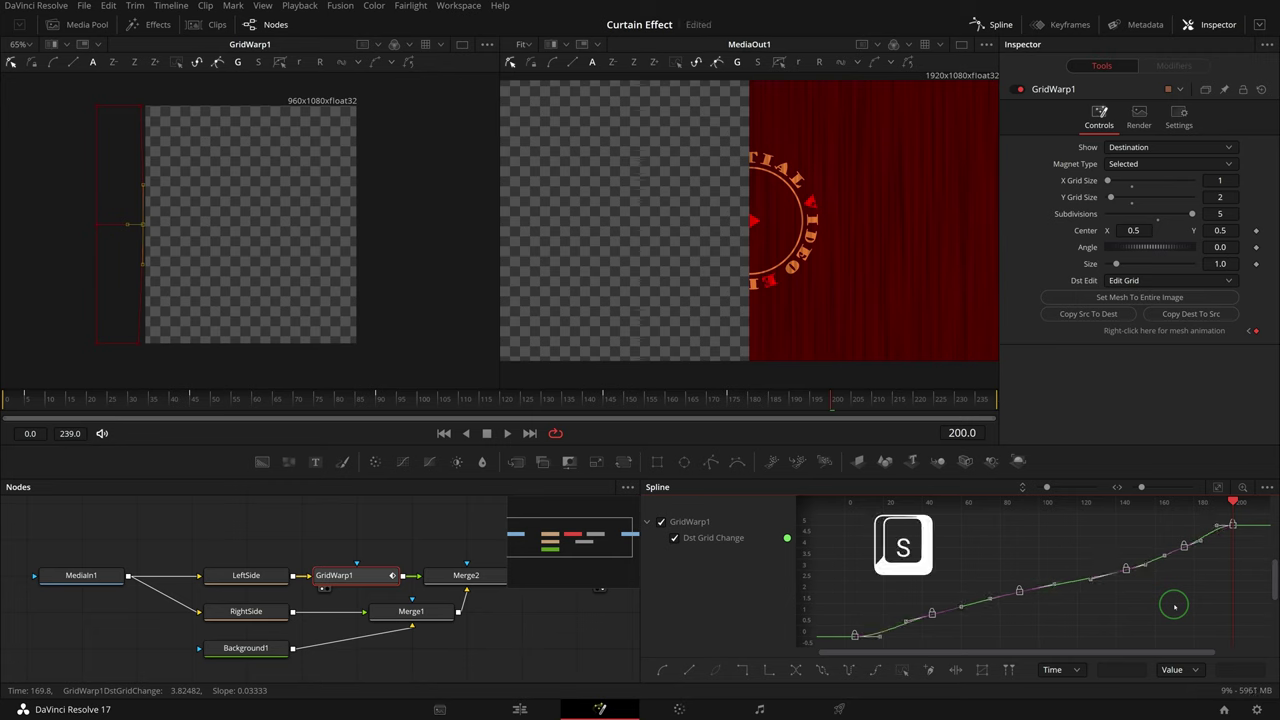
pyautogui.press('Home')
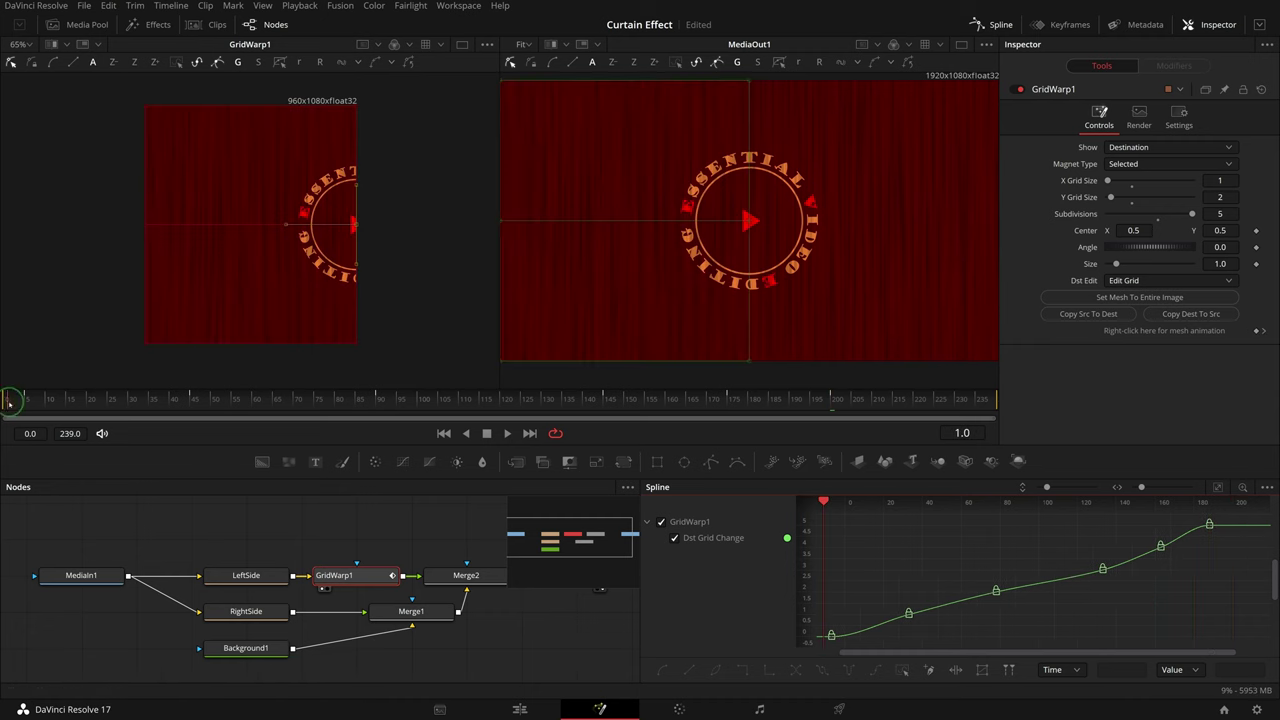
pyautogui.click(507, 433)
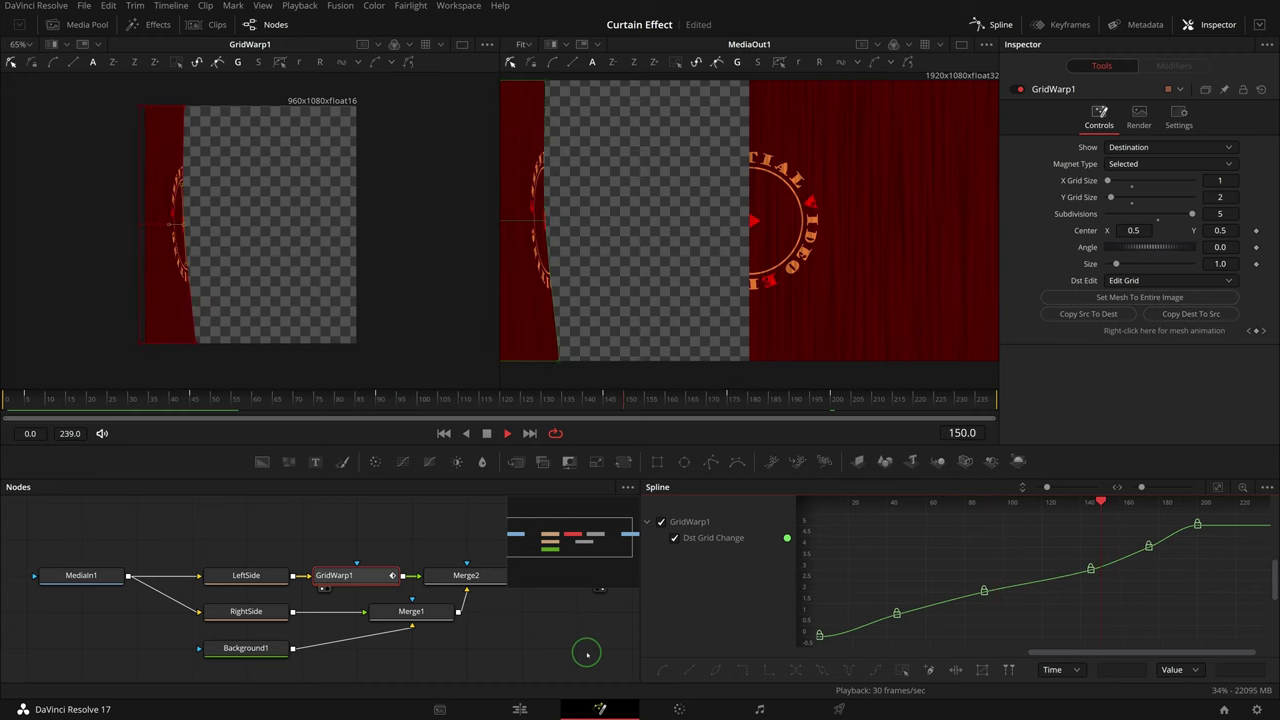
pyautogui.press('space')
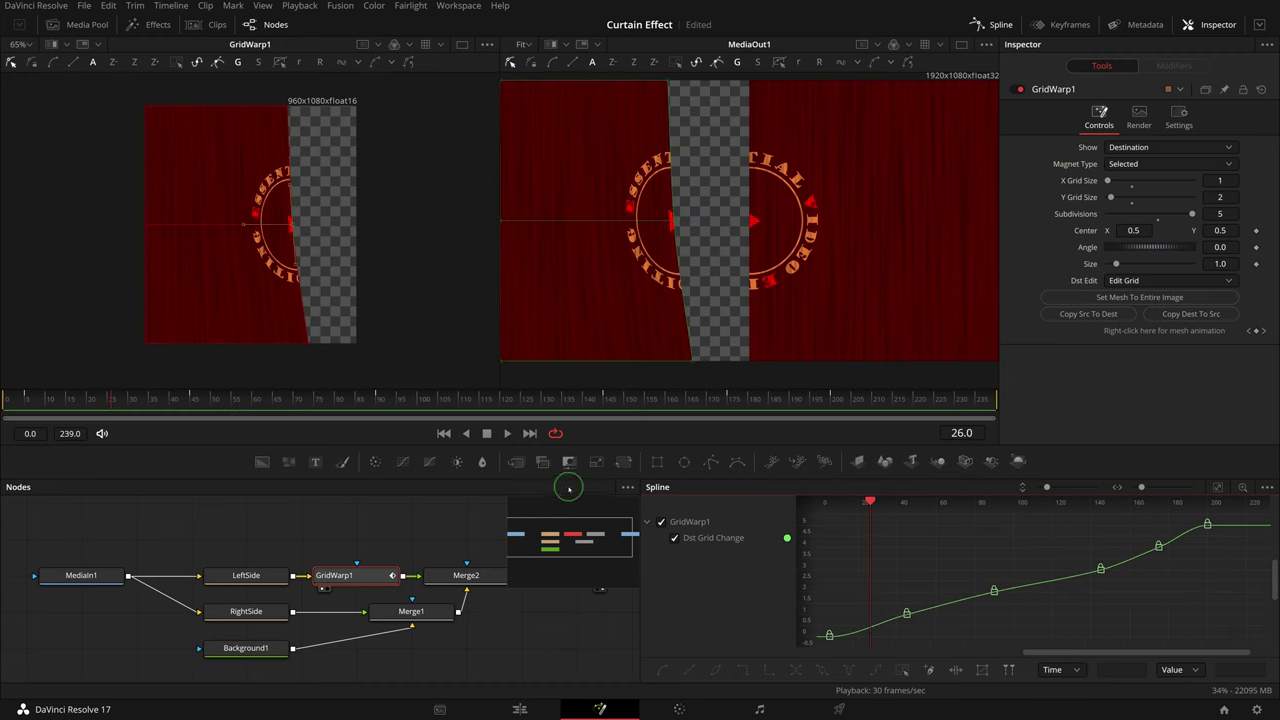
# - Flatten the curve's tangent handles at frames 90 and 145, replaying to check the easing
pyautogui.click(378, 400)
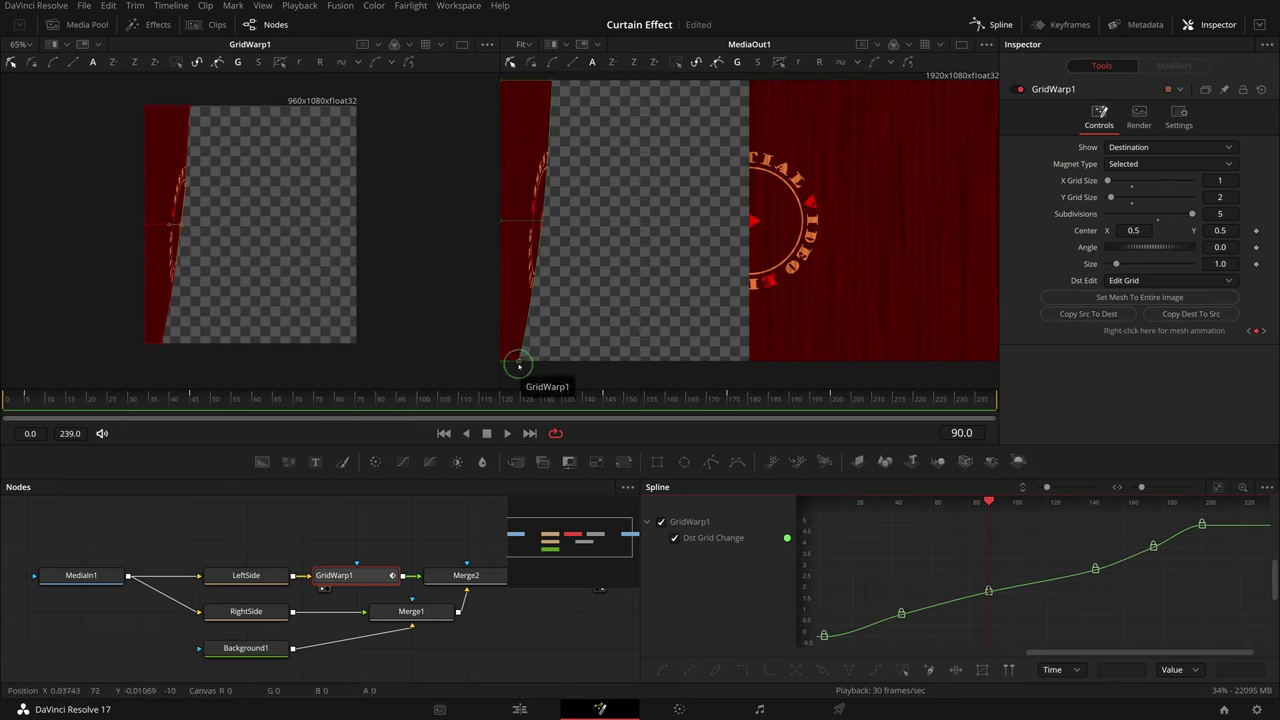
pyautogui.click(988, 590)
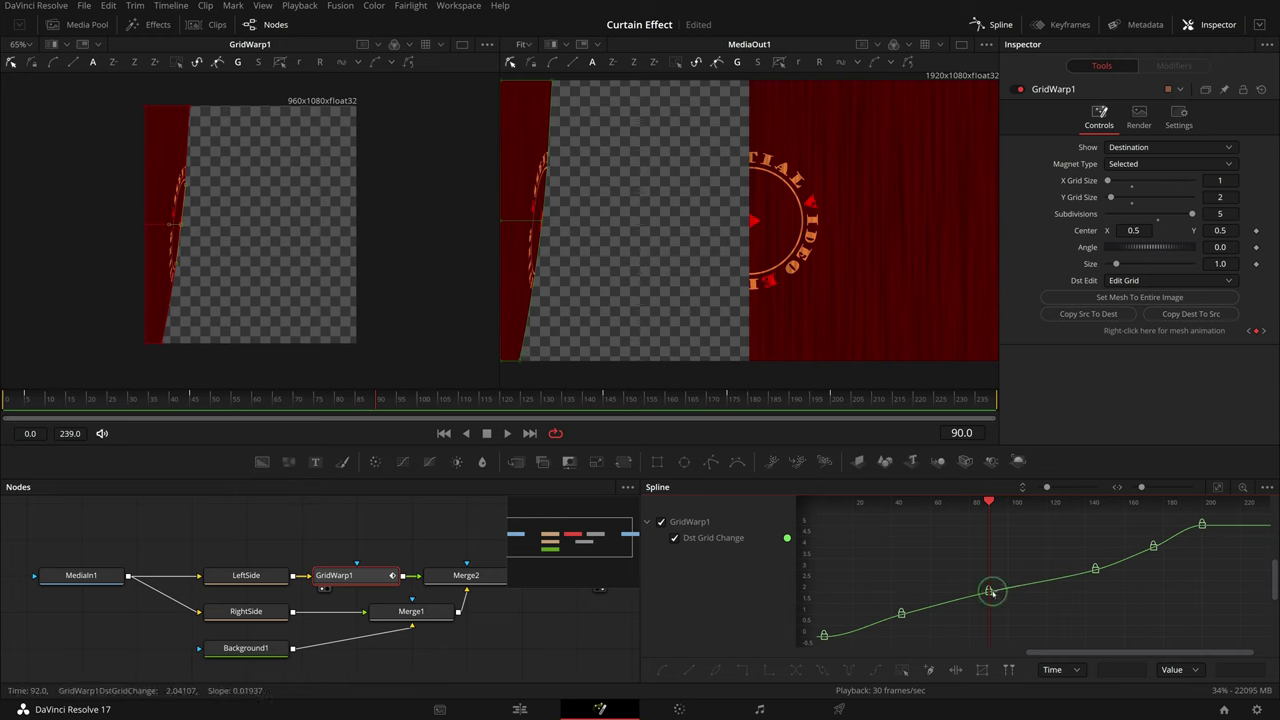
pyautogui.moveTo(1022, 585); pyautogui.dragTo(1027, 594)
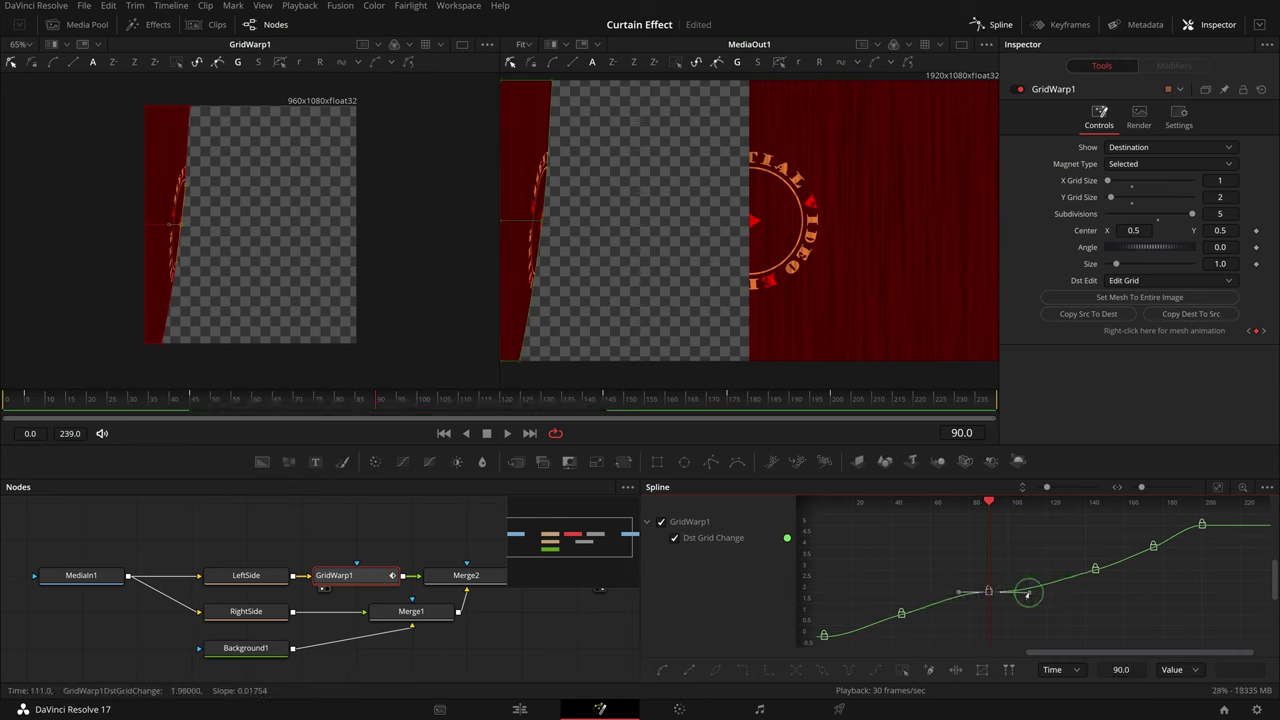
pyautogui.press('space')
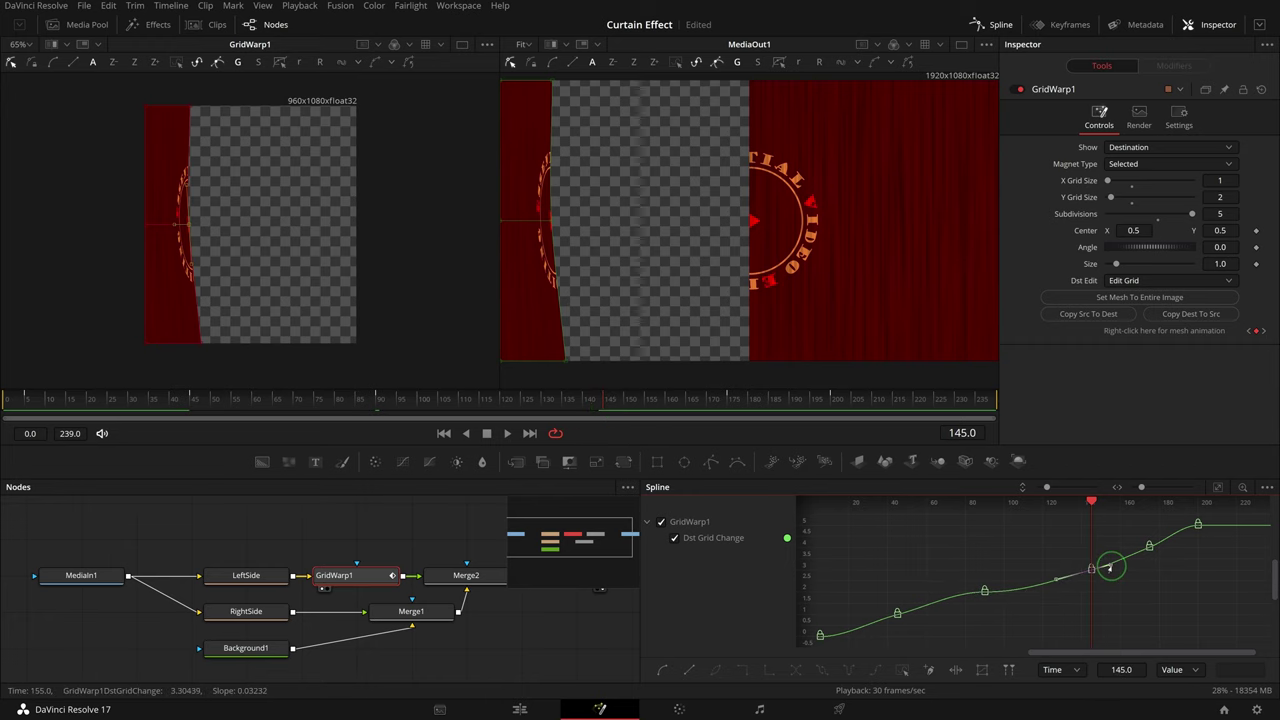
pyautogui.moveTo(1108, 568); pyautogui.dragTo(1112, 572)
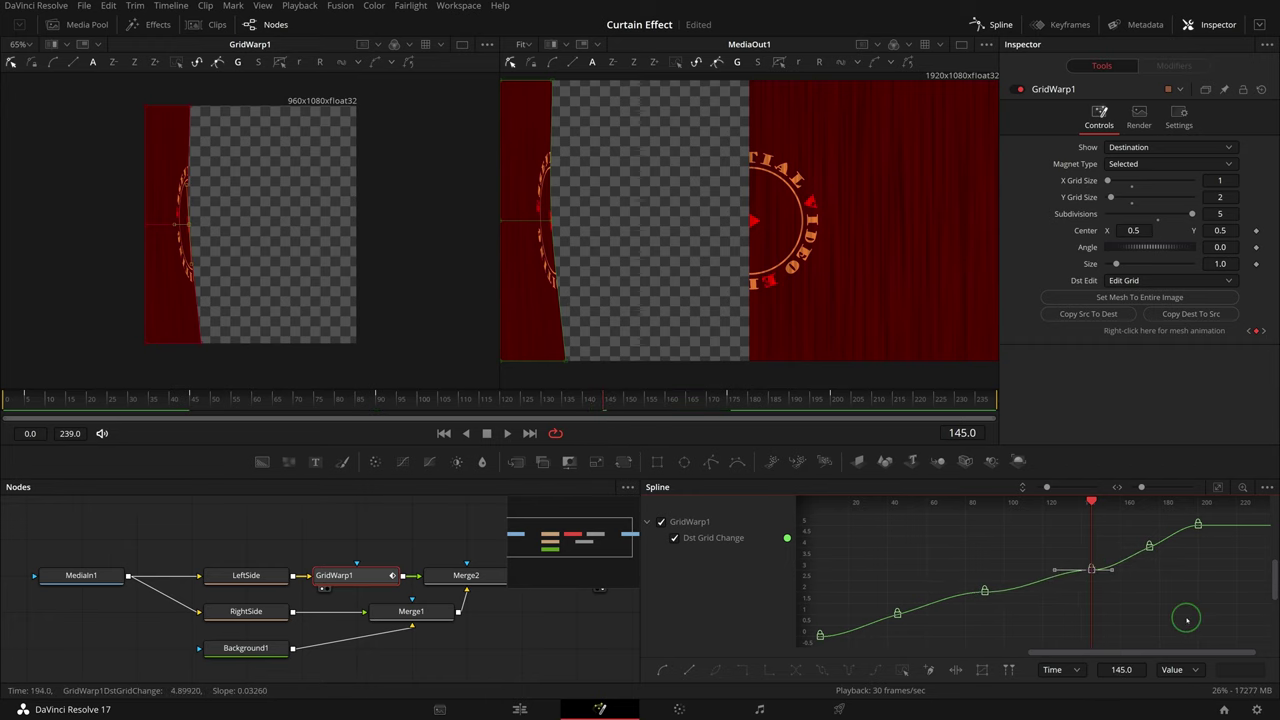
pyautogui.press('space')
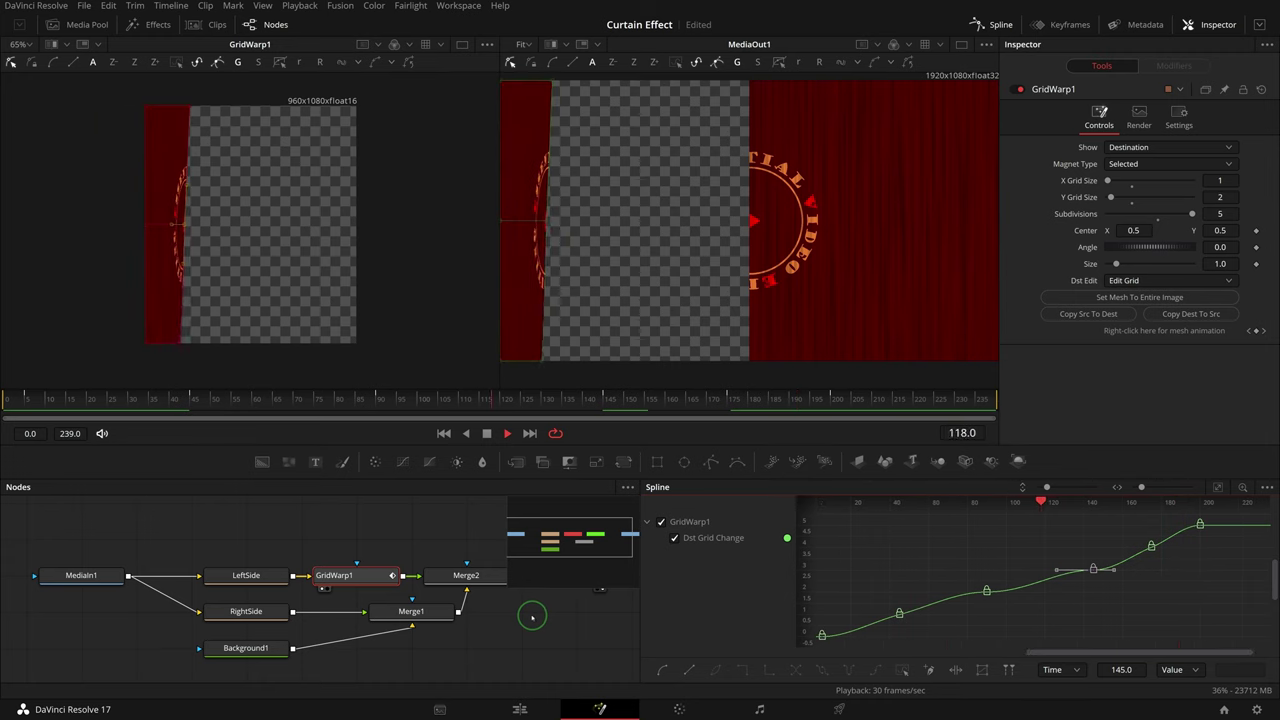
# - Stop playback and close the Spline panel with F7 to reveal the full node graph
pyautogui.click(487, 433)
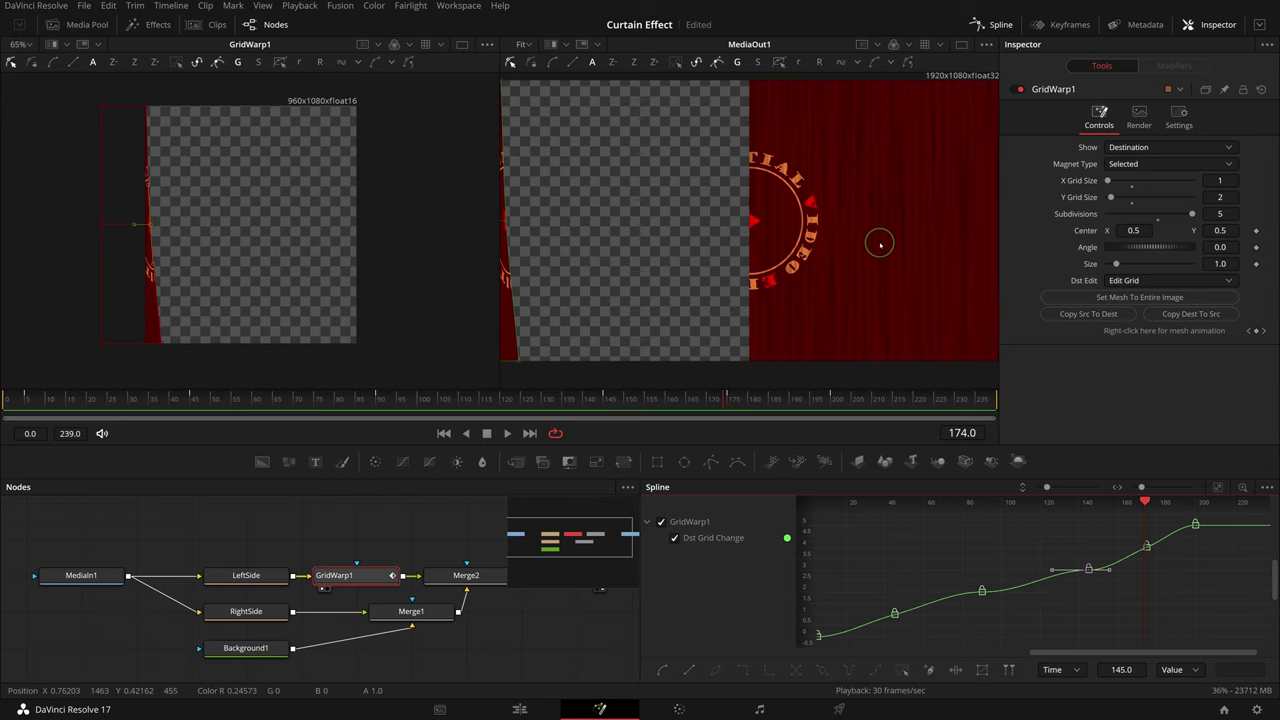
pyautogui.press('F7')
# - Add a Grid Warp node (GridWarp2) after the RightSide crop
pyautogui.click(459, 592)
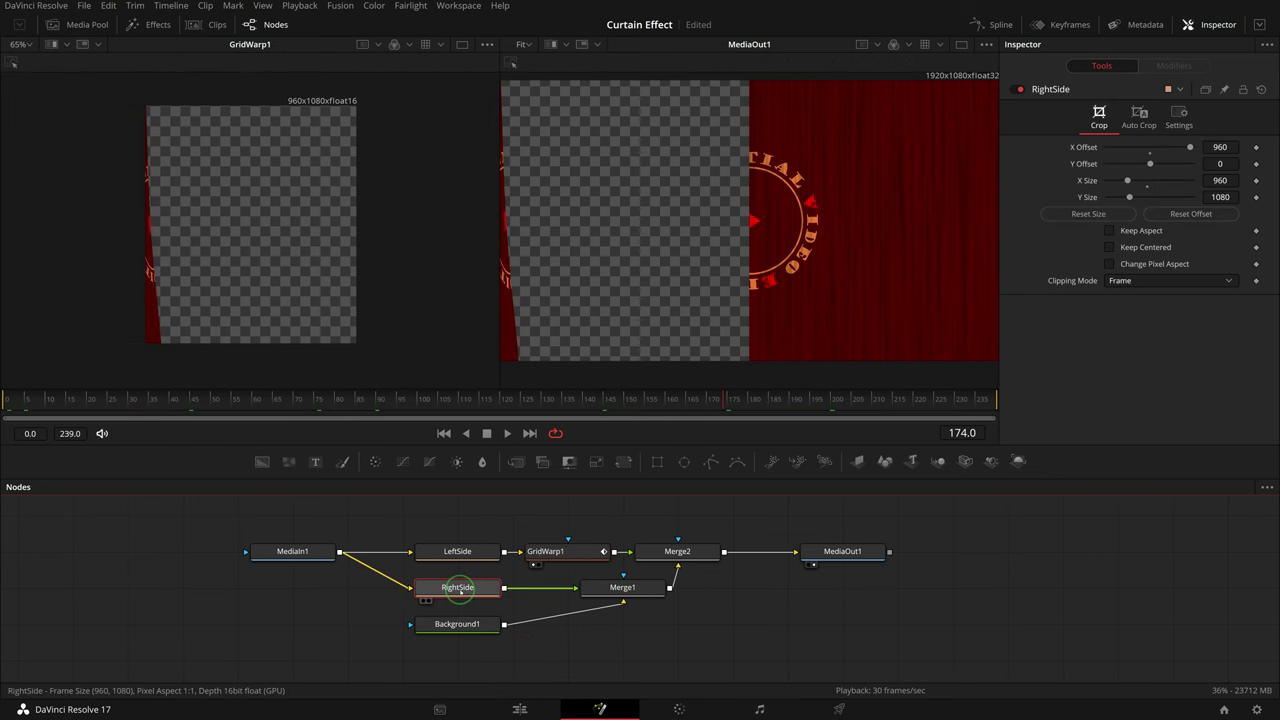
pyautogui.hotkey('shift', 'space')
pyautogui.write('Grid Warp')
pyautogui.click(681, 481)
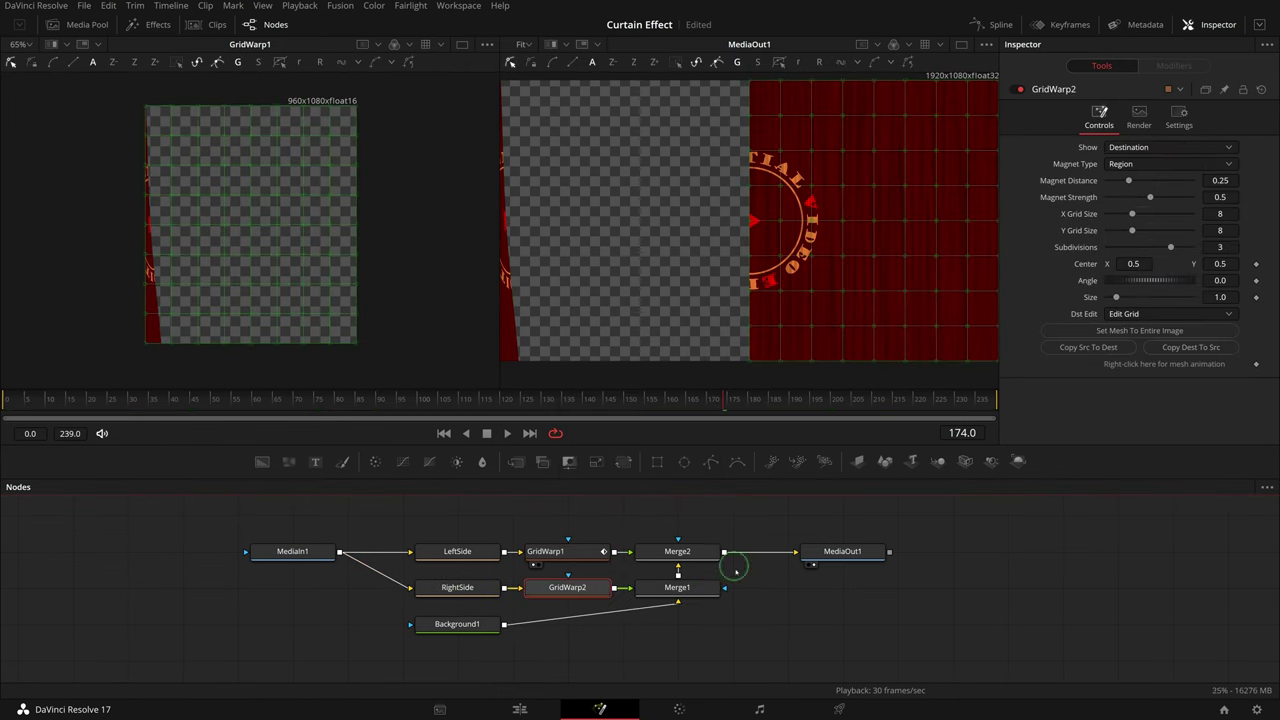
pyautogui.click(588, 600)
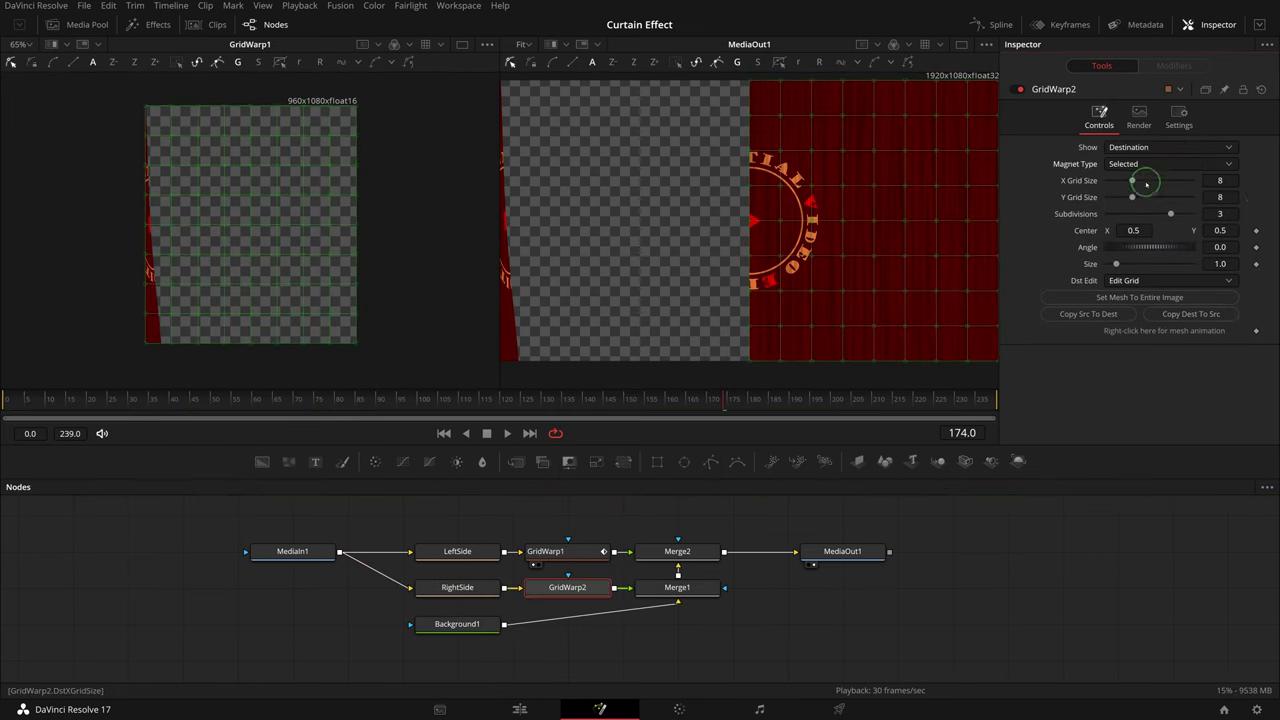
# - Give GridWarp2 a 1×2 grid with 5 subdivisions and turn on mesh animation
pyautogui.click(1220, 180)
pyautogui.write('1')
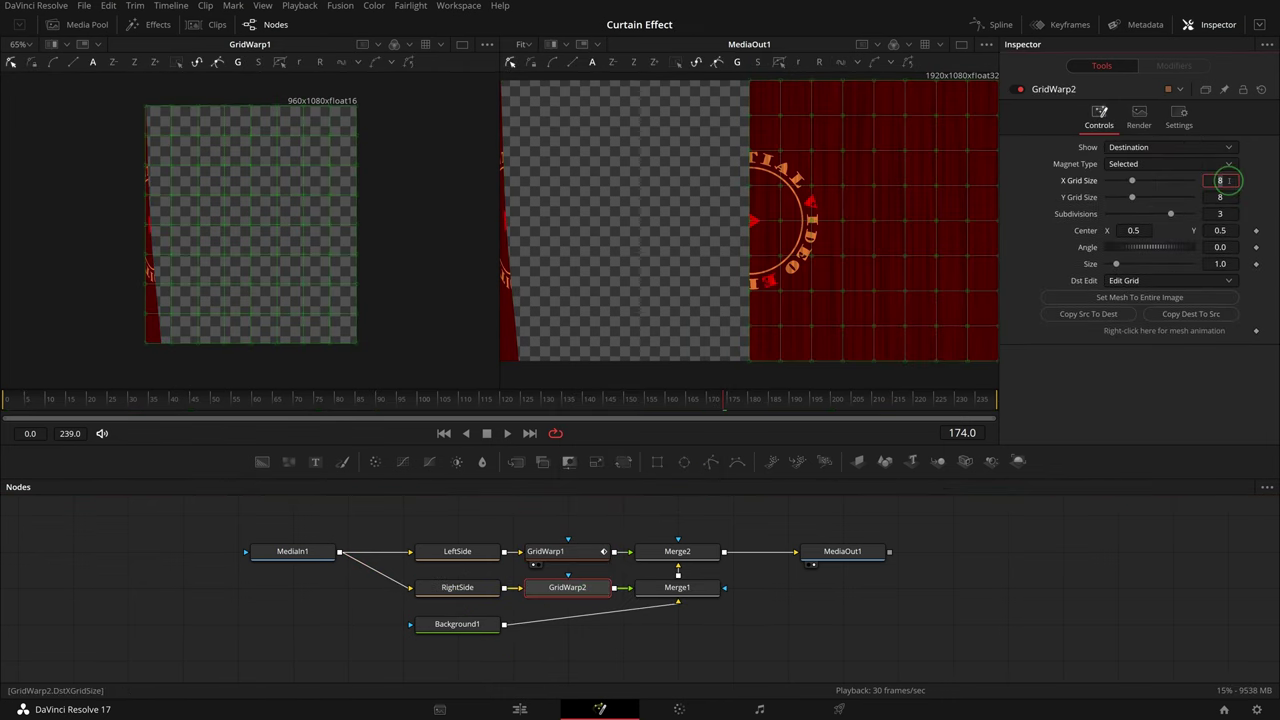
pyautogui.press('Tab')
pyautogui.write('2')
pyautogui.press('Tab')
pyautogui.write('5')
pyautogui.press('Return')
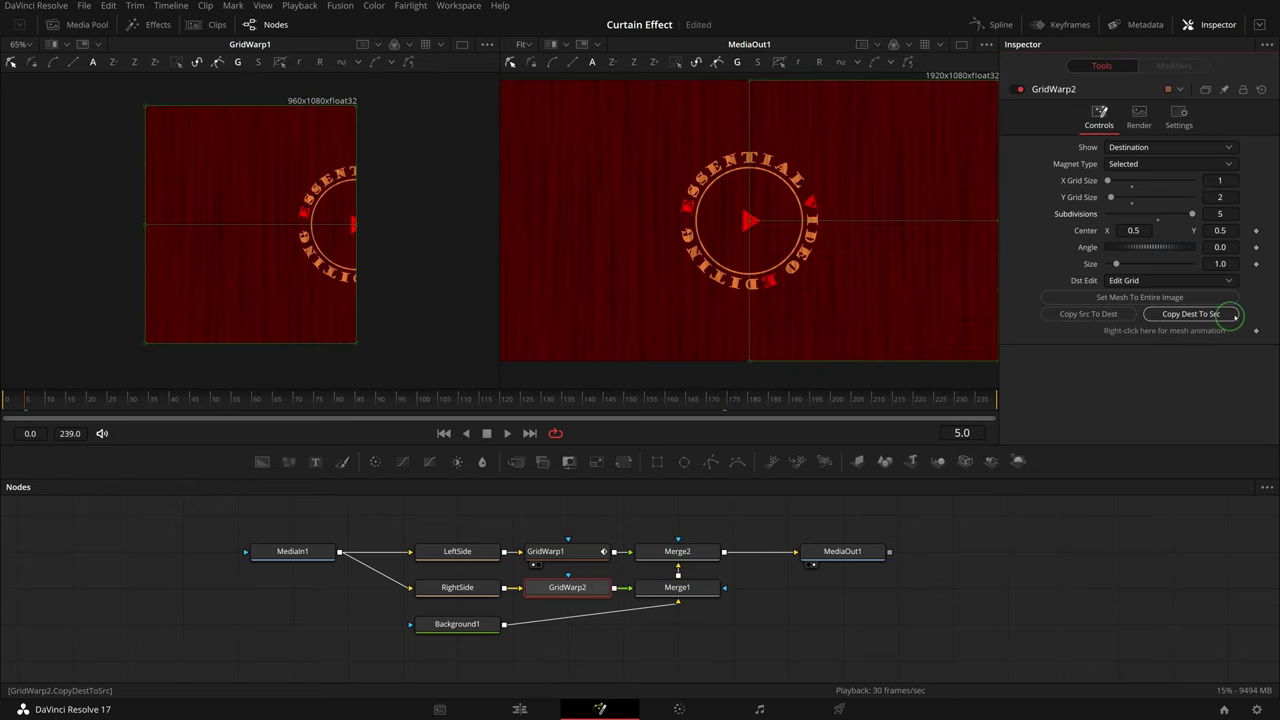
pyautogui.rightClick(1201, 331)
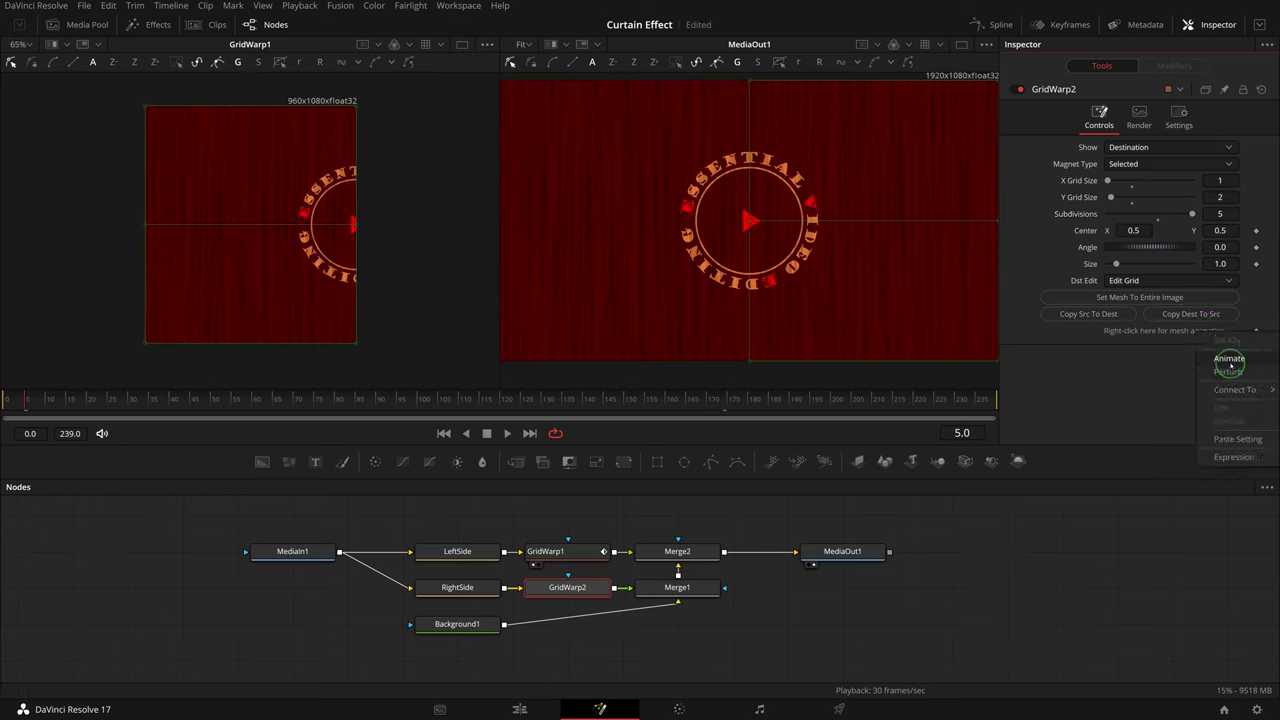
pyautogui.click(1228, 355)
# - At frame 45, pull GridWarp2's right curtain edge right, curve its bottom, and smooth the mesh
pyautogui.click(194, 399)
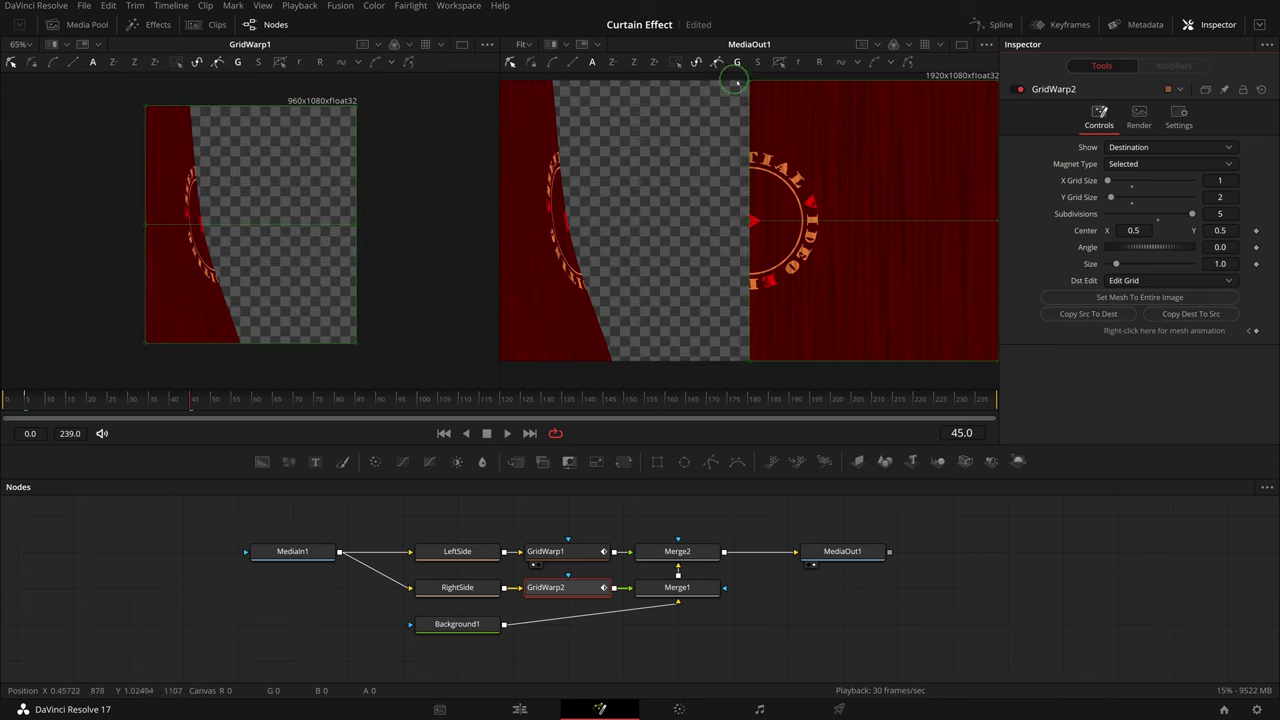
pyautogui.moveTo(735, 220); pyautogui.dragTo(930, 220)
pyautogui.moveTo(930, 360); pyautogui.dragTo(894, 366)
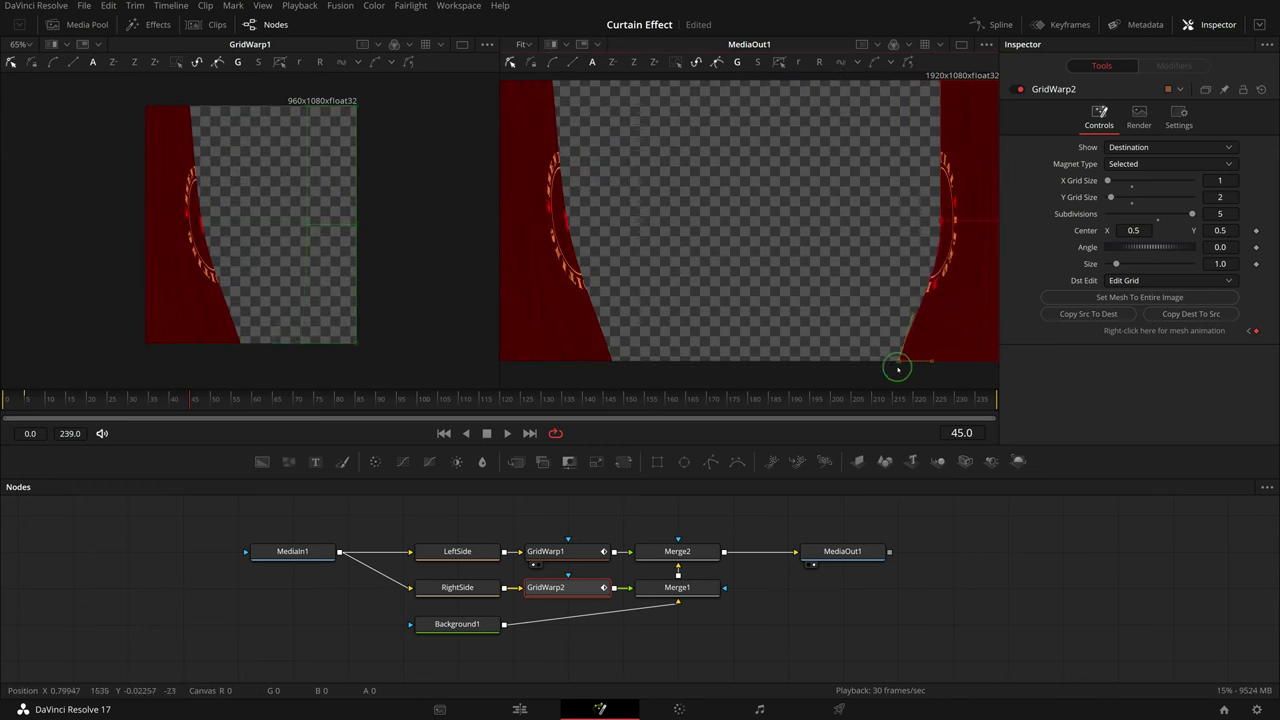
pyautogui.rightClick(934, 220)
pyautogui.moveTo(972, 448)
pyautogui.click(1175, 447)
# - Reshape the right curtain's mesh at frames 90, 145 and 175, pushing it further right, then reach frame 200
pyautogui.click(378, 399)
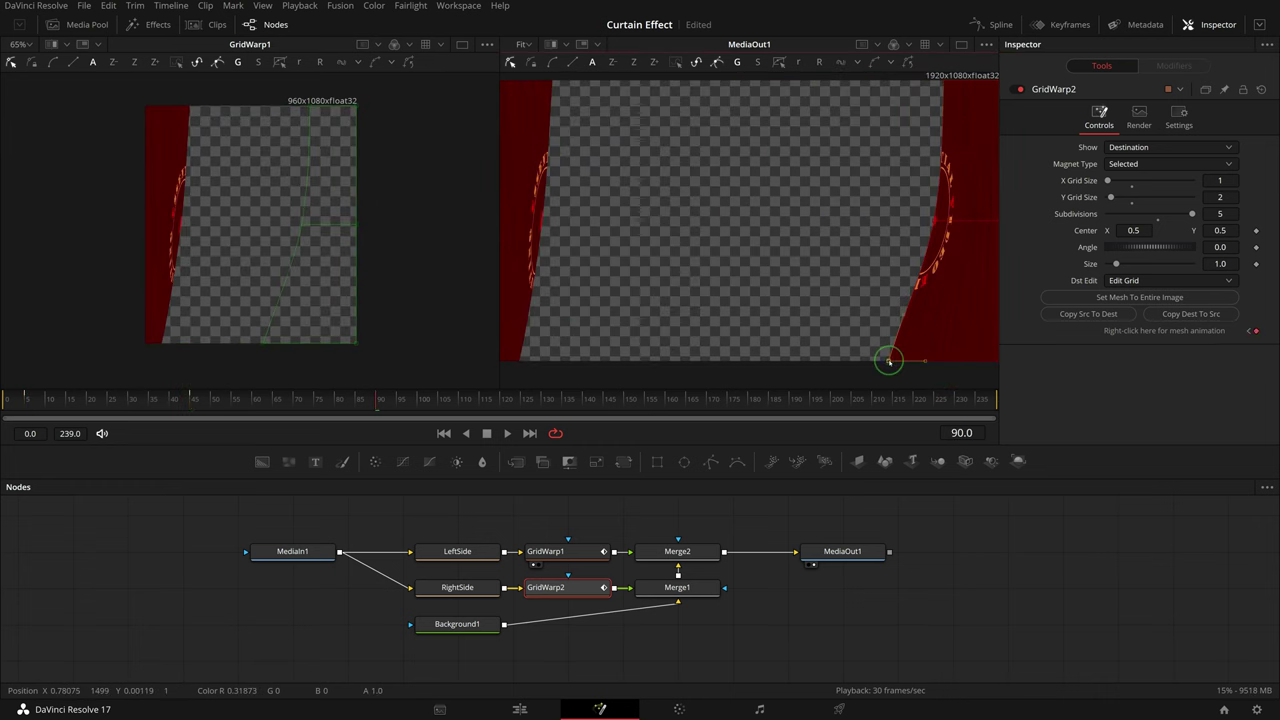
pyautogui.moveTo(940, 220); pyautogui.dragTo(953, 220)
pyautogui.click(608, 399)
pyautogui.moveTo(994, 366); pyautogui.dragTo(929, 366)
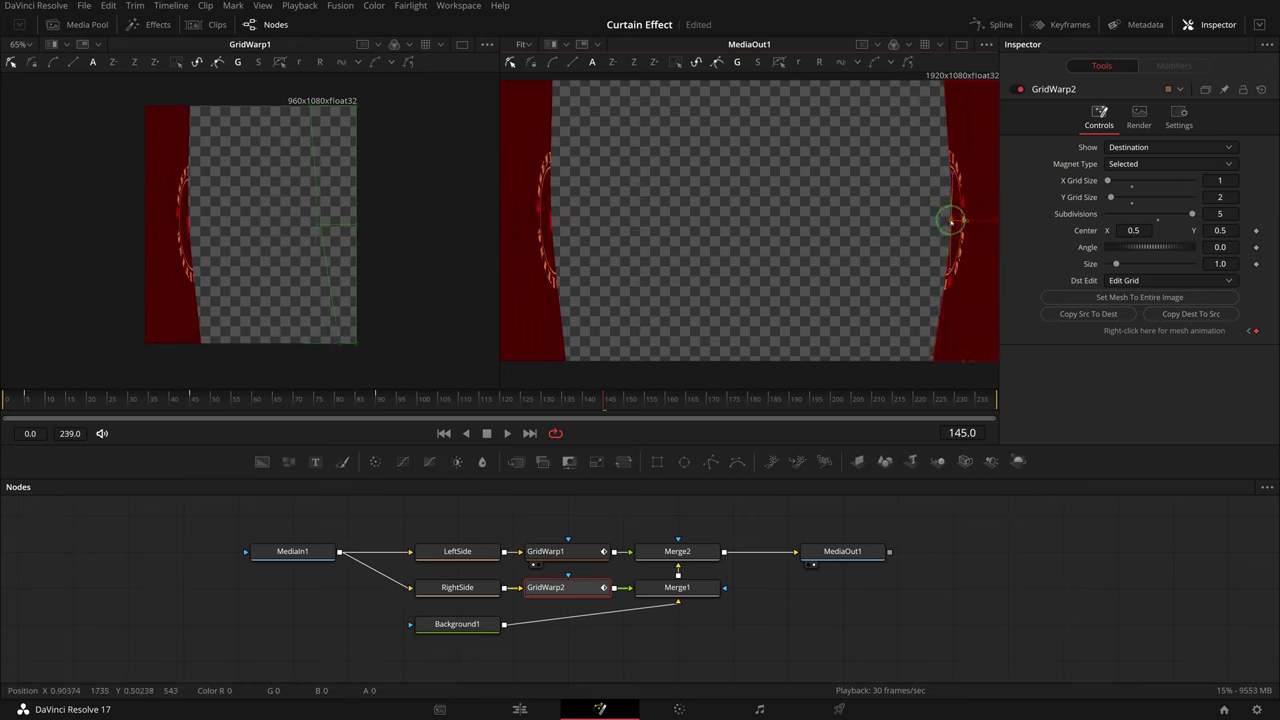
pyautogui.click(728, 399)
pyautogui.scroll(-3, 927, 258)
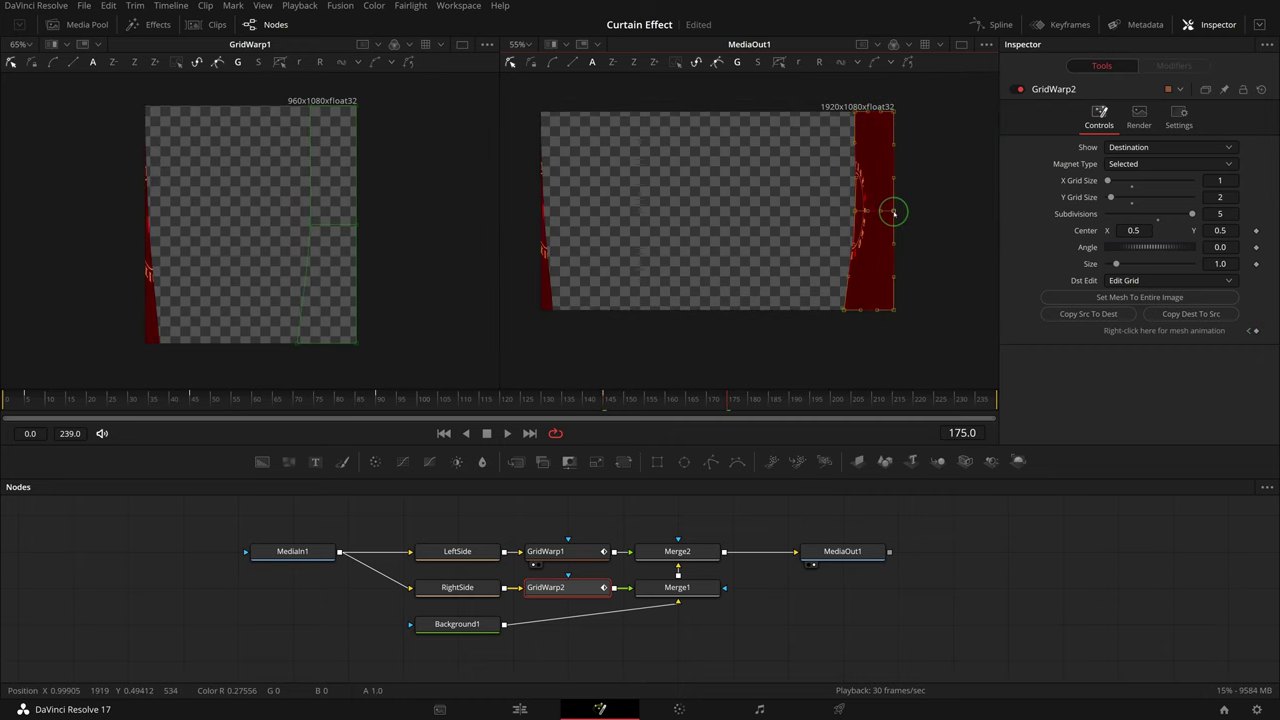
pyautogui.moveTo(894, 209); pyautogui.dragTo(929, 209)
pyautogui.moveTo(886, 308); pyautogui.dragTo(880, 308)
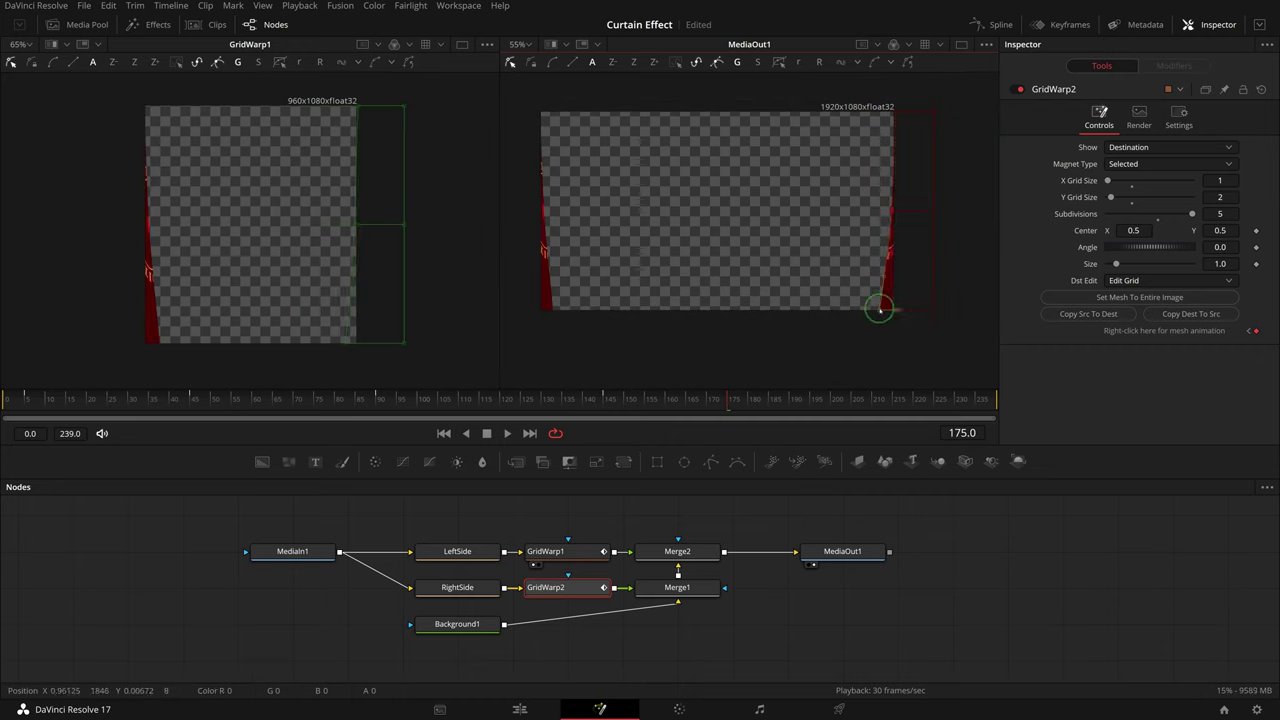
pyautogui.press(']')
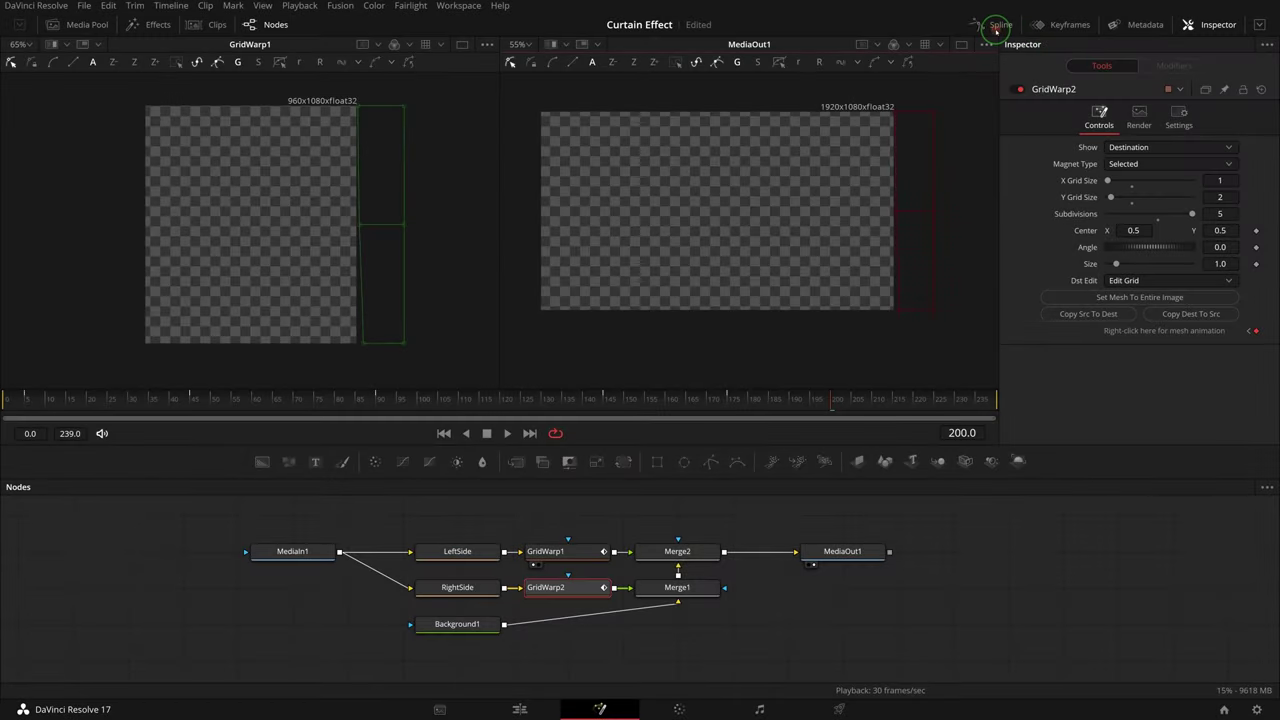
# - In the Spline panel, flatten the frame-145 keyframe on GridWarp2 Dst Grid Change, then preview playback
pyautogui.click(993, 27)
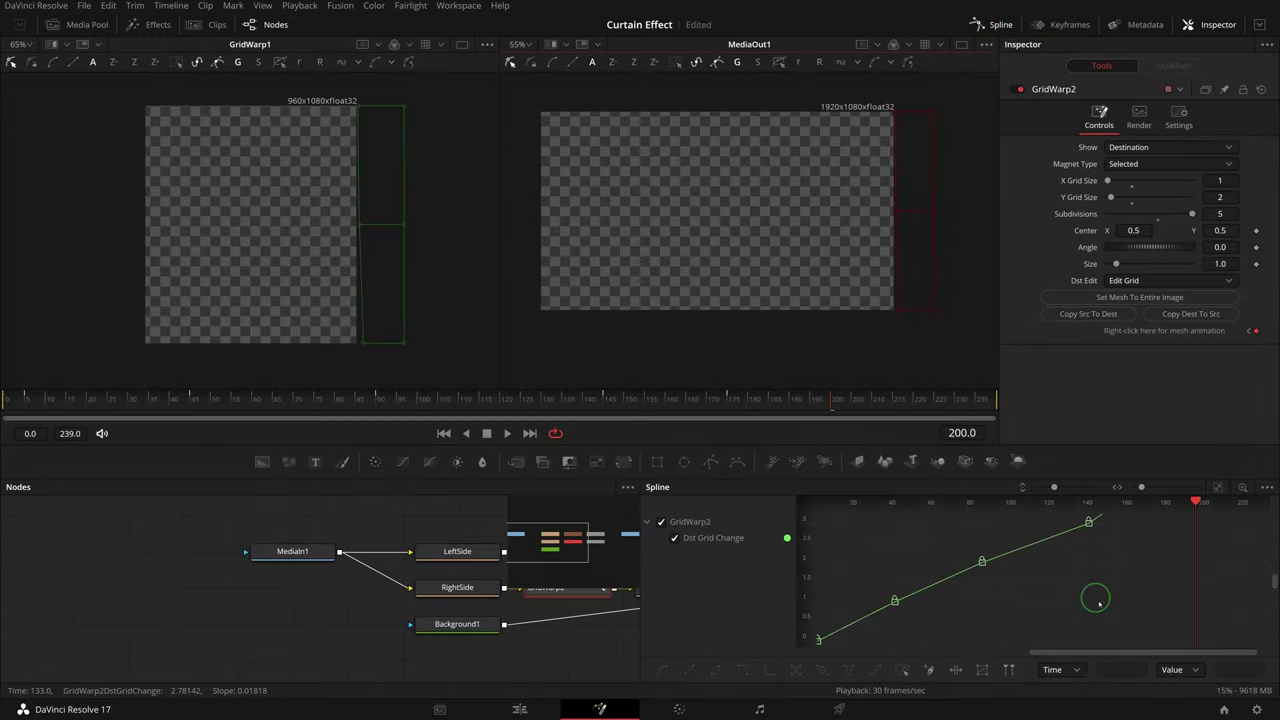
pyautogui.click(685, 566)
pyautogui.click(1218, 487)
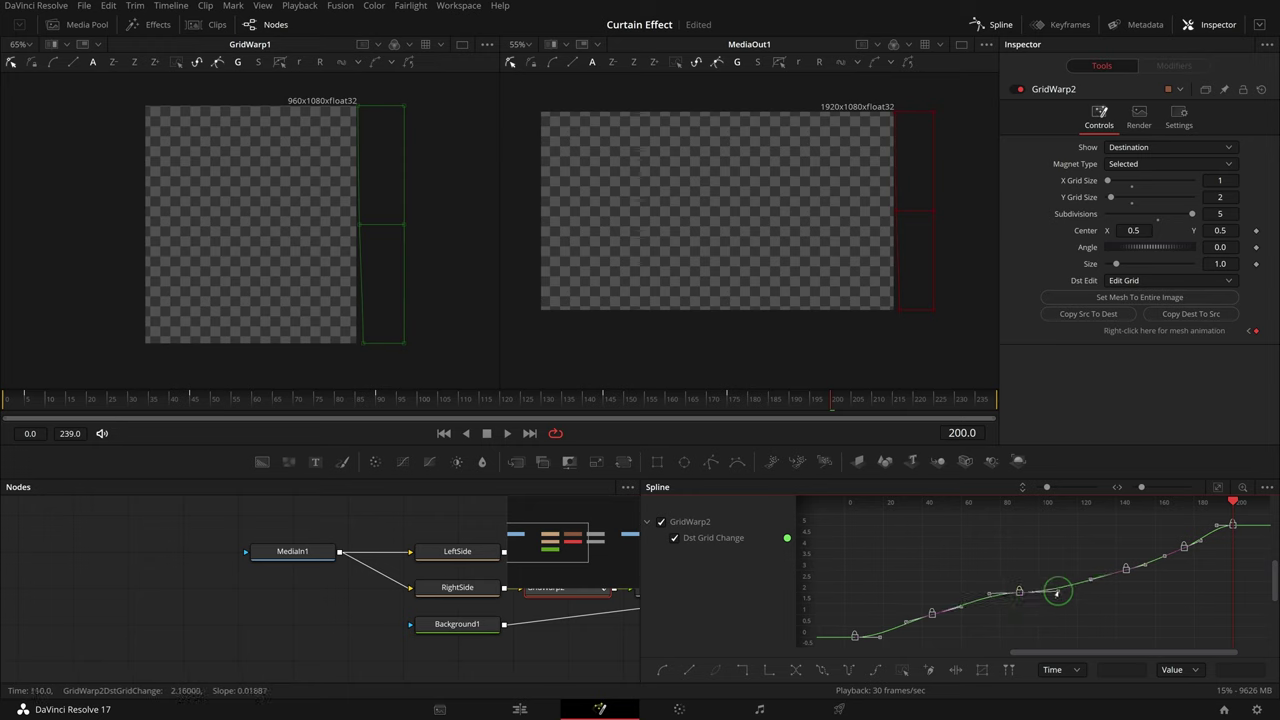
pyautogui.click(1149, 565)
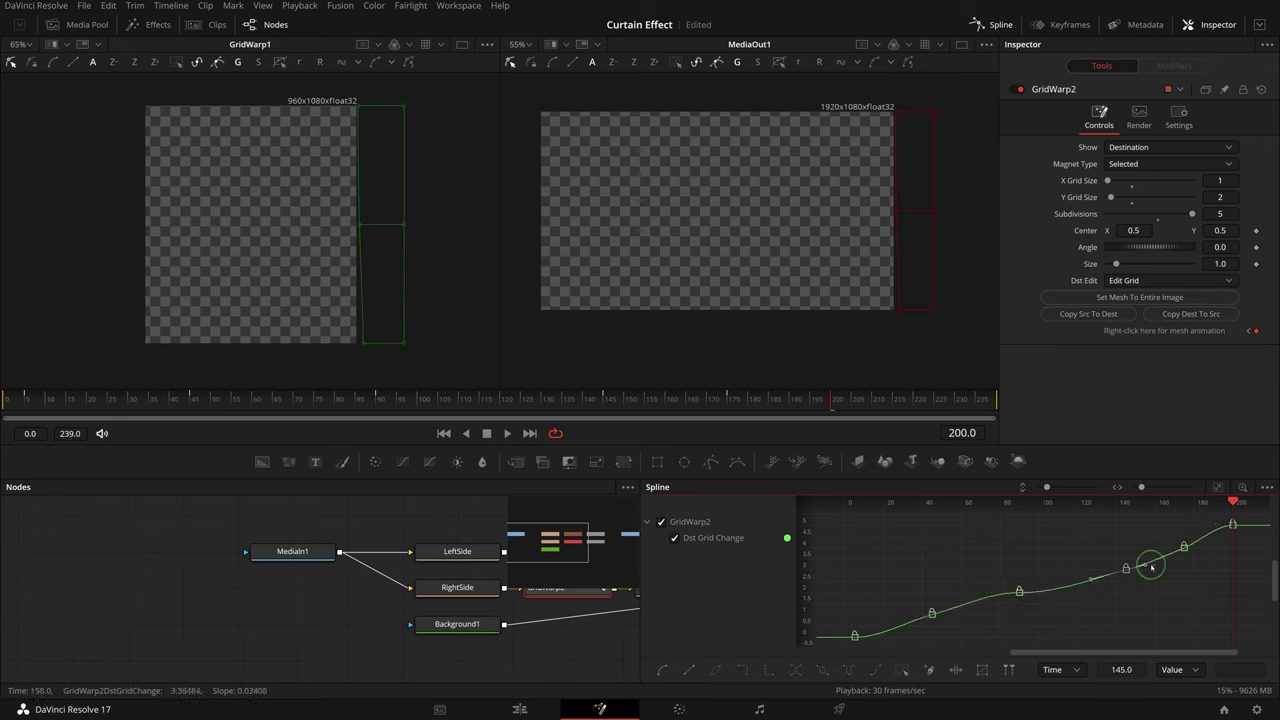
pyautogui.moveTo(1146, 567); pyautogui.dragTo(1148, 571)
pyautogui.press('space')
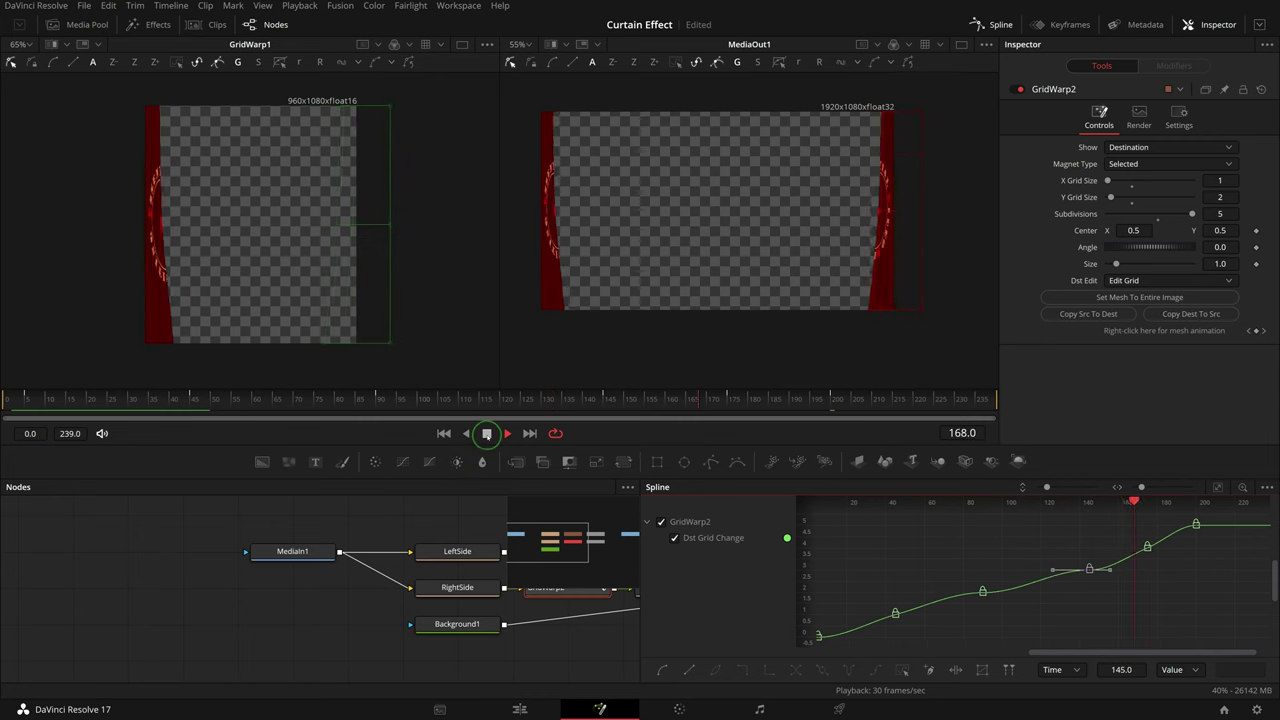
pyautogui.click(487, 433)
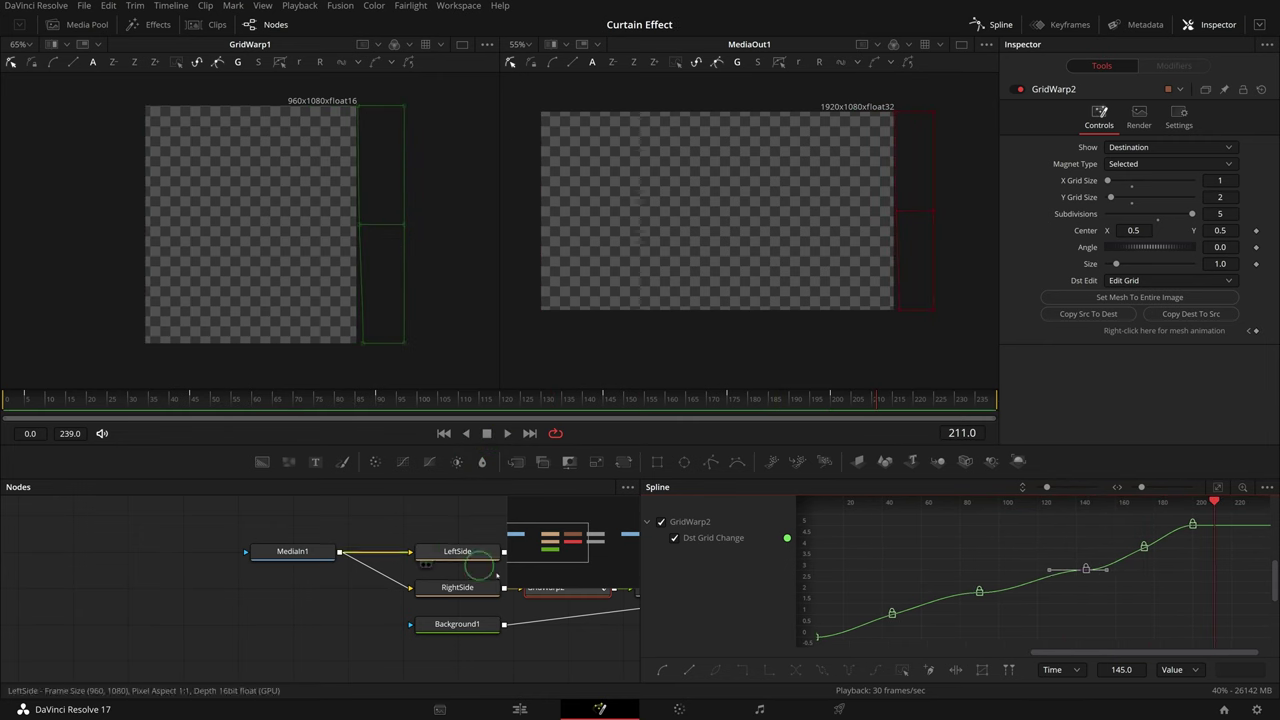
# - On the Edit page, play the Curtain clip from before the reveal to watch the Curtain Effect title appear
pyautogui.click(520, 708)
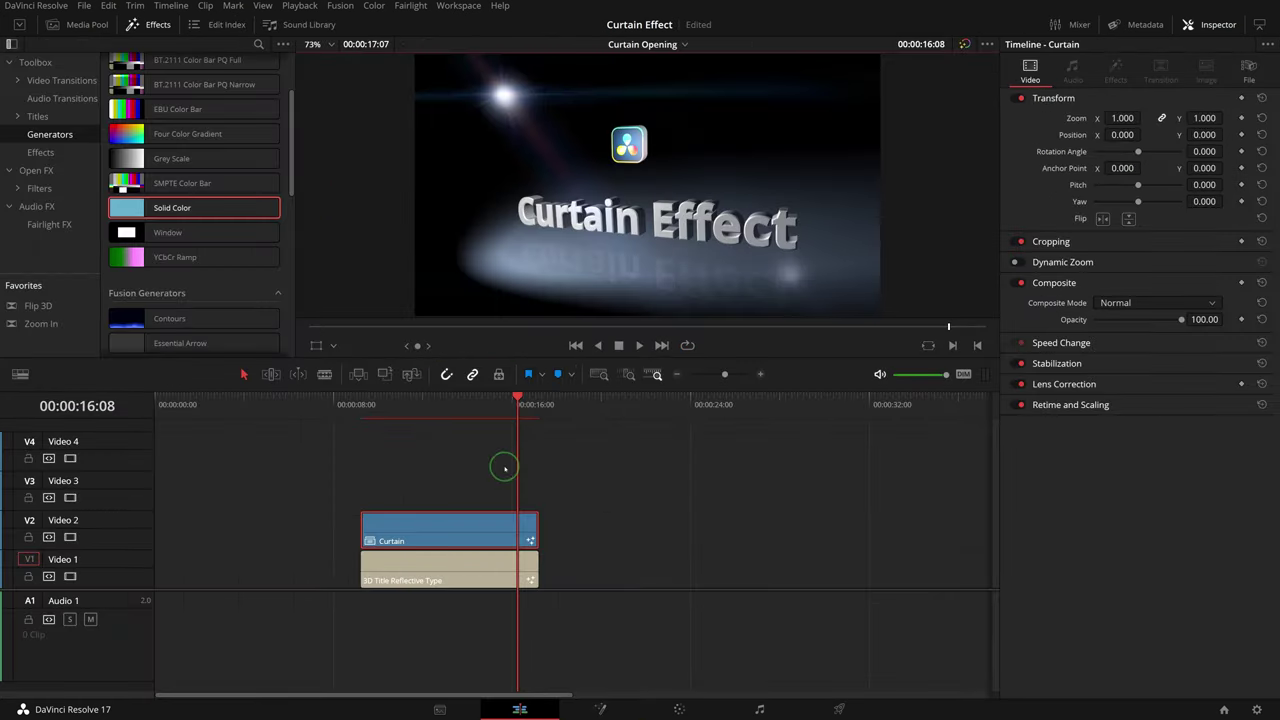
pyautogui.click(364, 404)
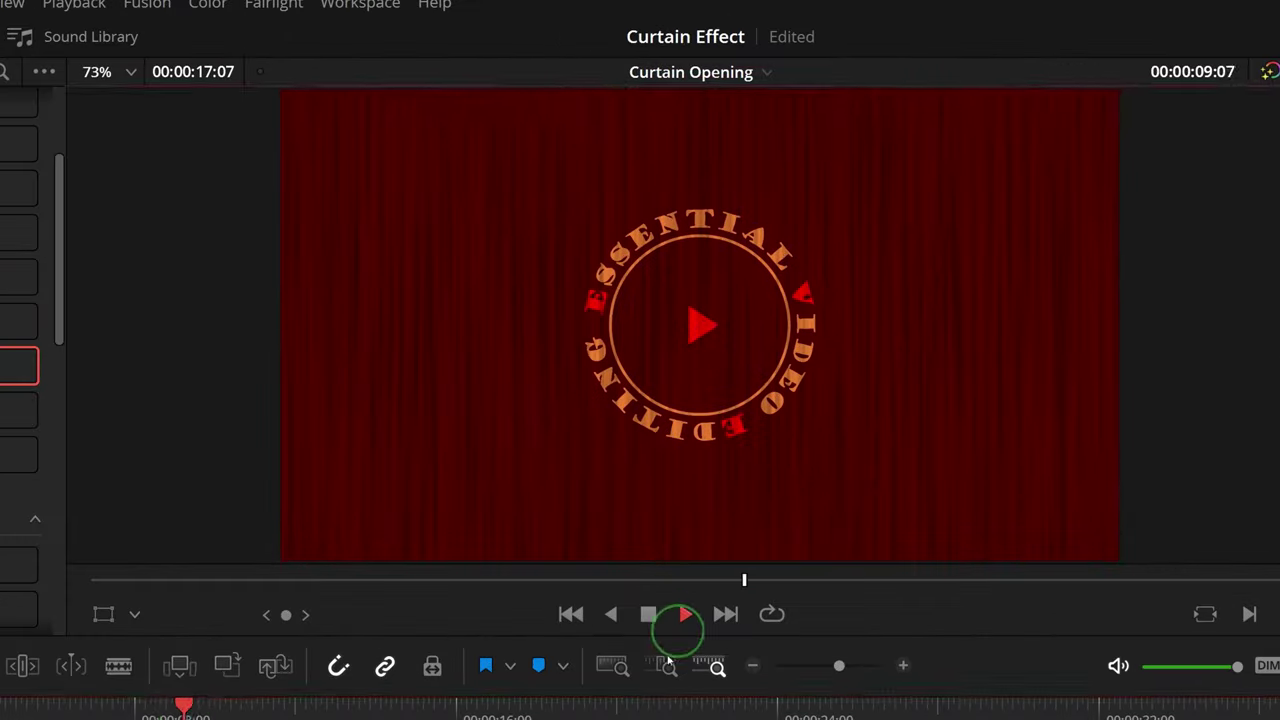
pyautogui.press('space')
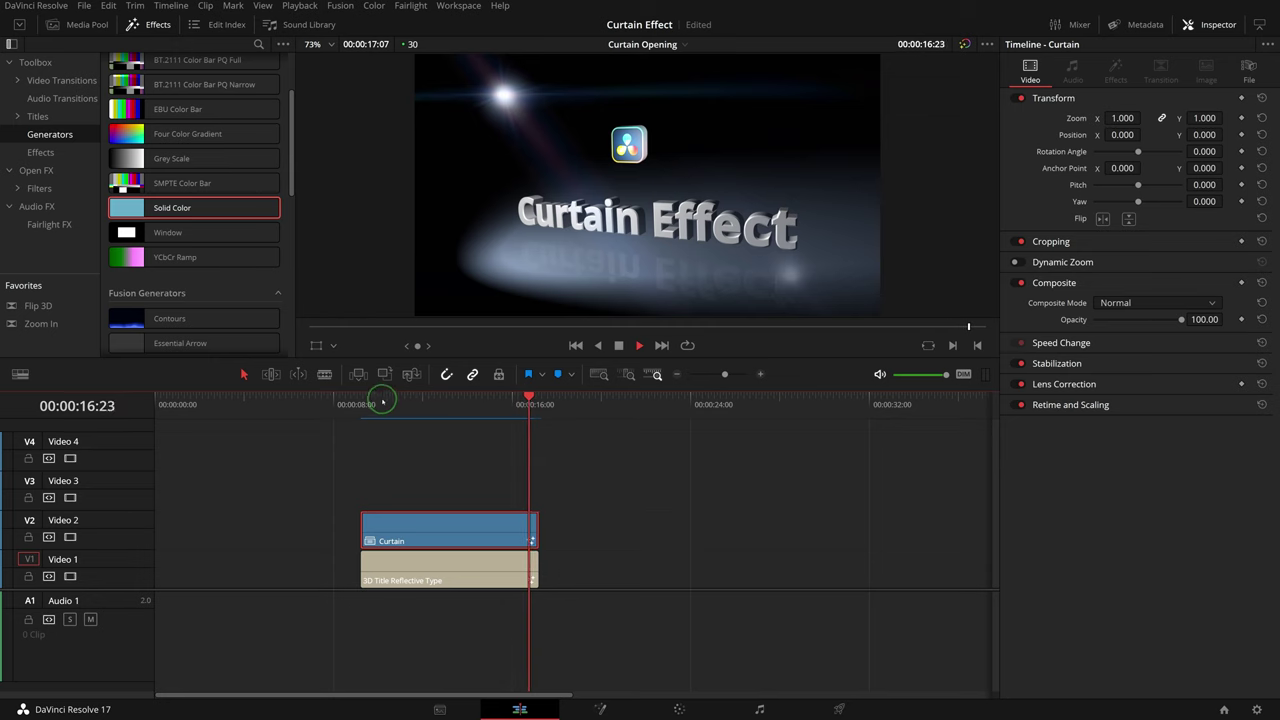
pyautogui.click(220, 713)
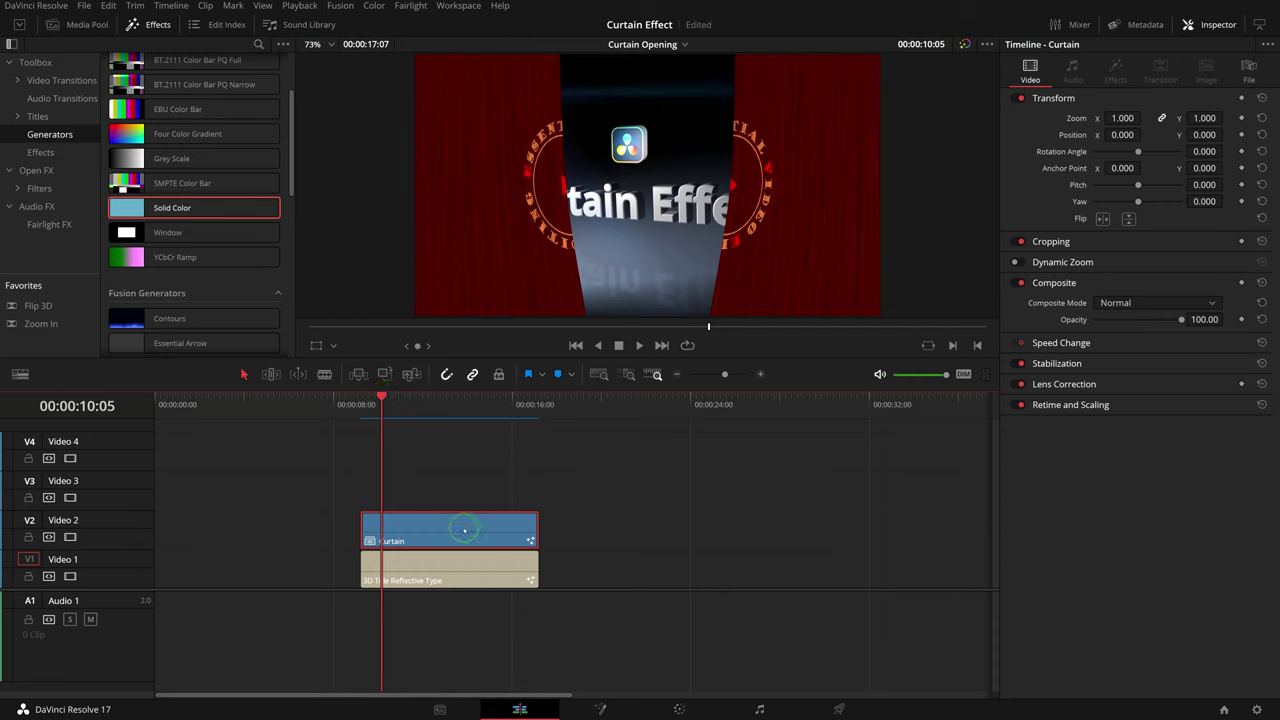
pyautogui.rightClick(464, 526)
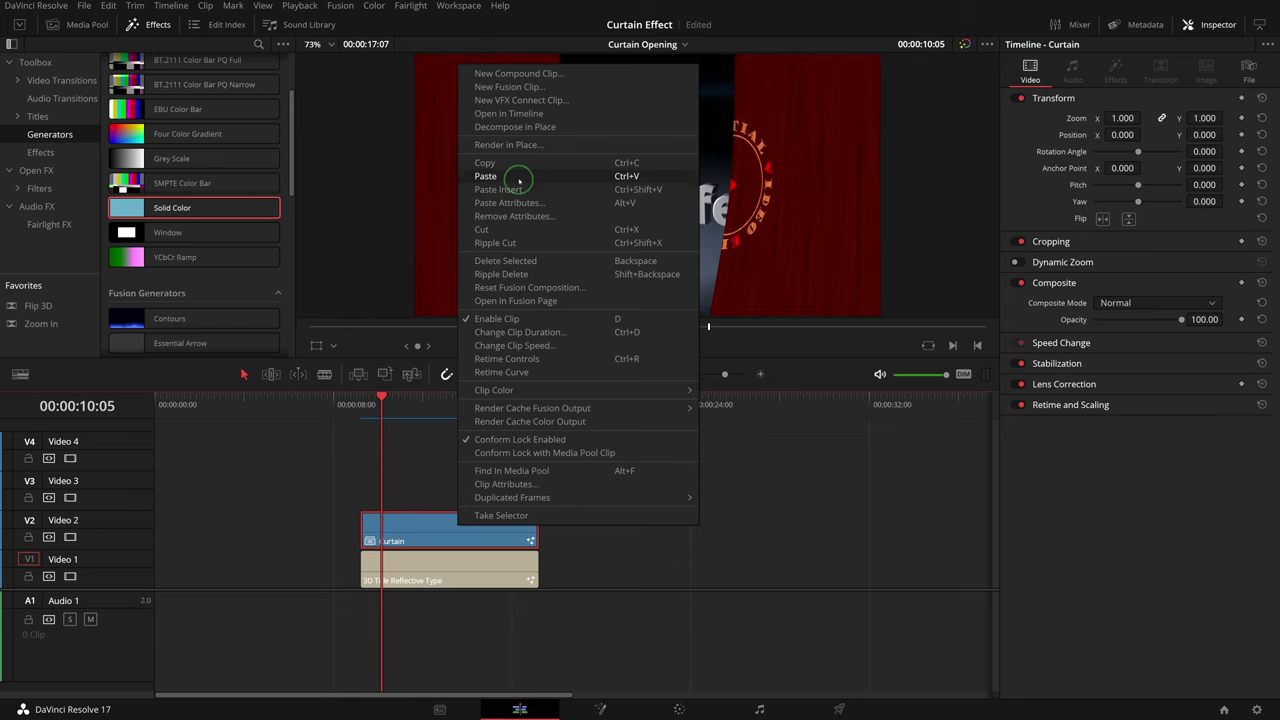
# - Inside the Curtain compound clip, set Solid Color opacity to 0, save, and return to Curtain Opening
pyautogui.click(517, 114)
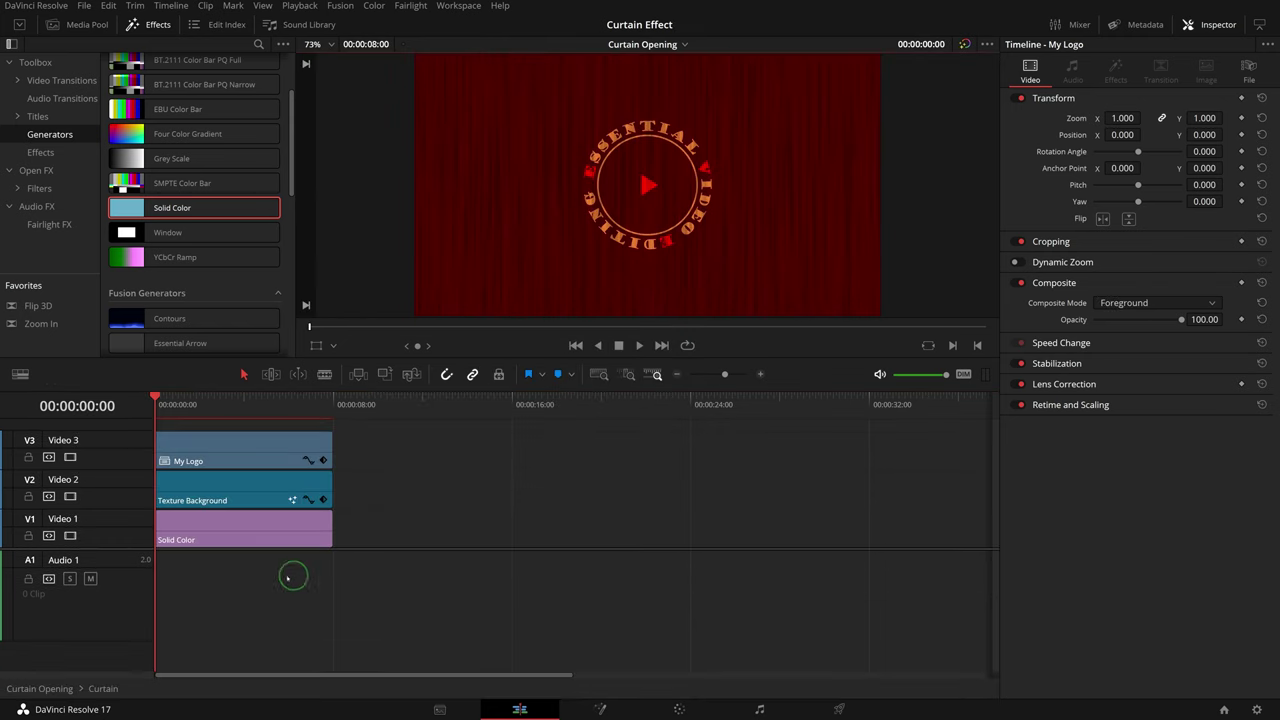
pyautogui.click(257, 524)
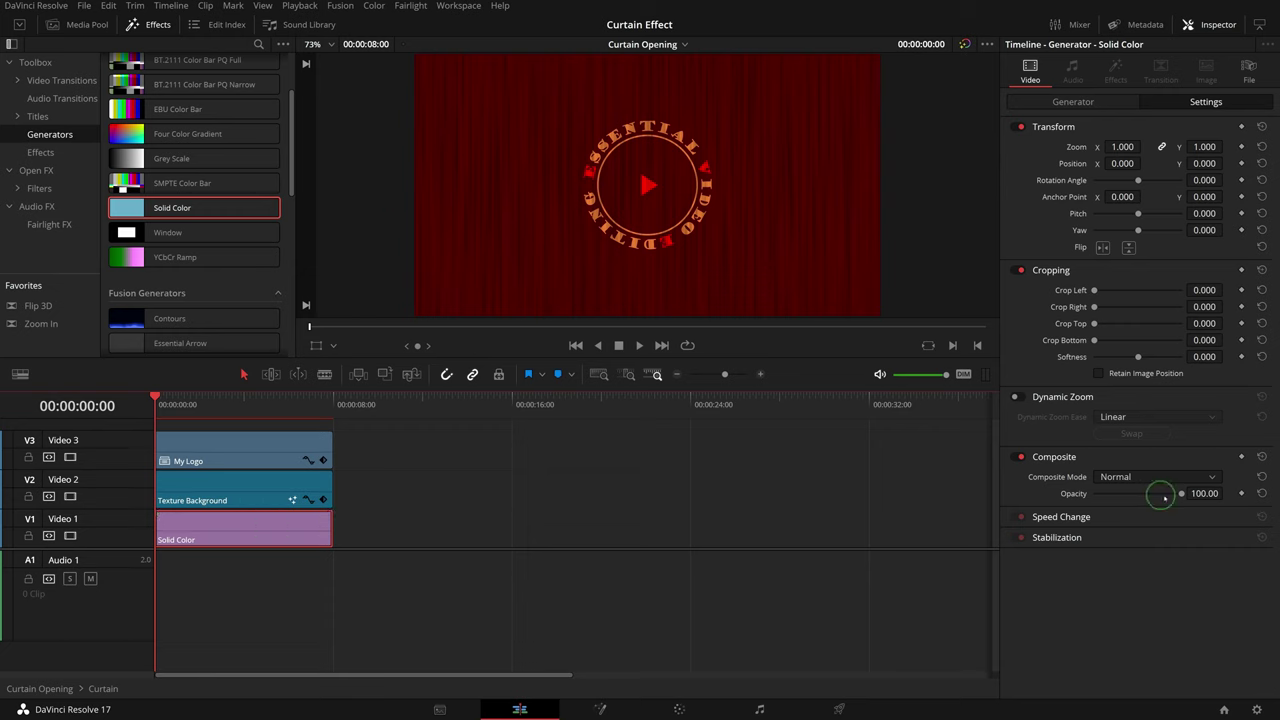
pyautogui.moveTo(1178, 493); pyautogui.dragTo(826, 516)
pyautogui.hotkey('ctrl', 's')
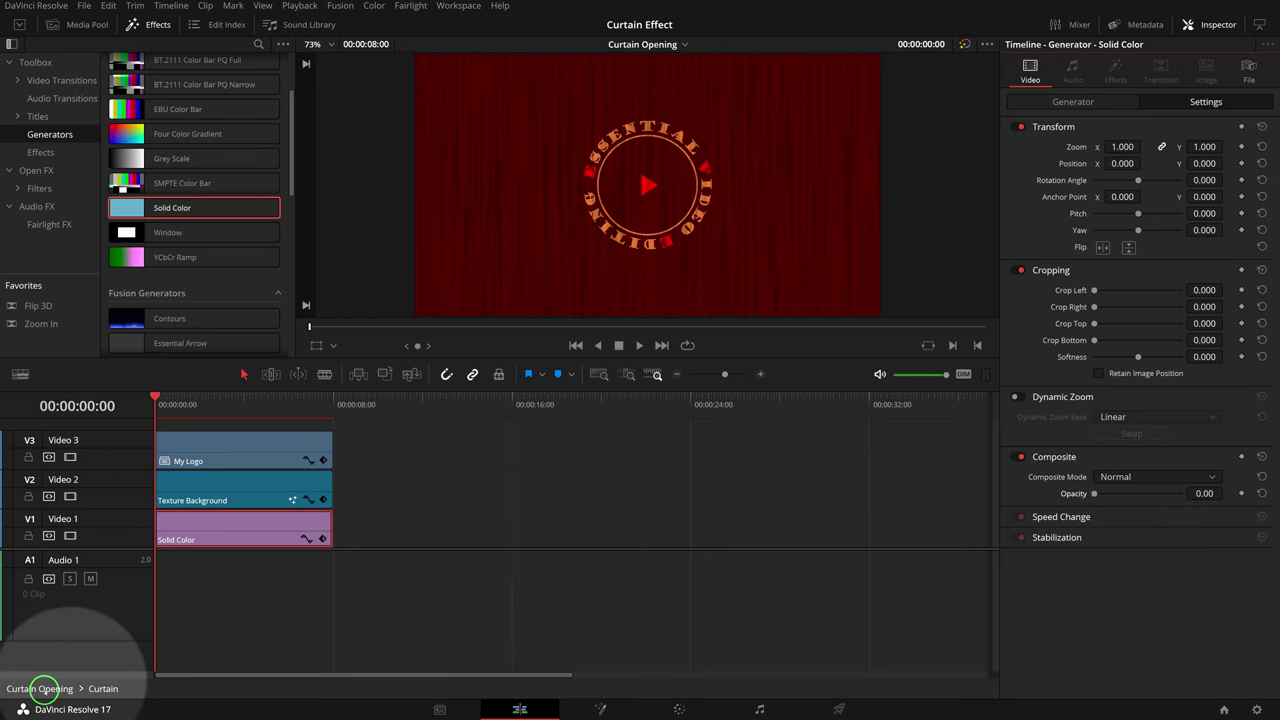
pyautogui.click(44, 689)
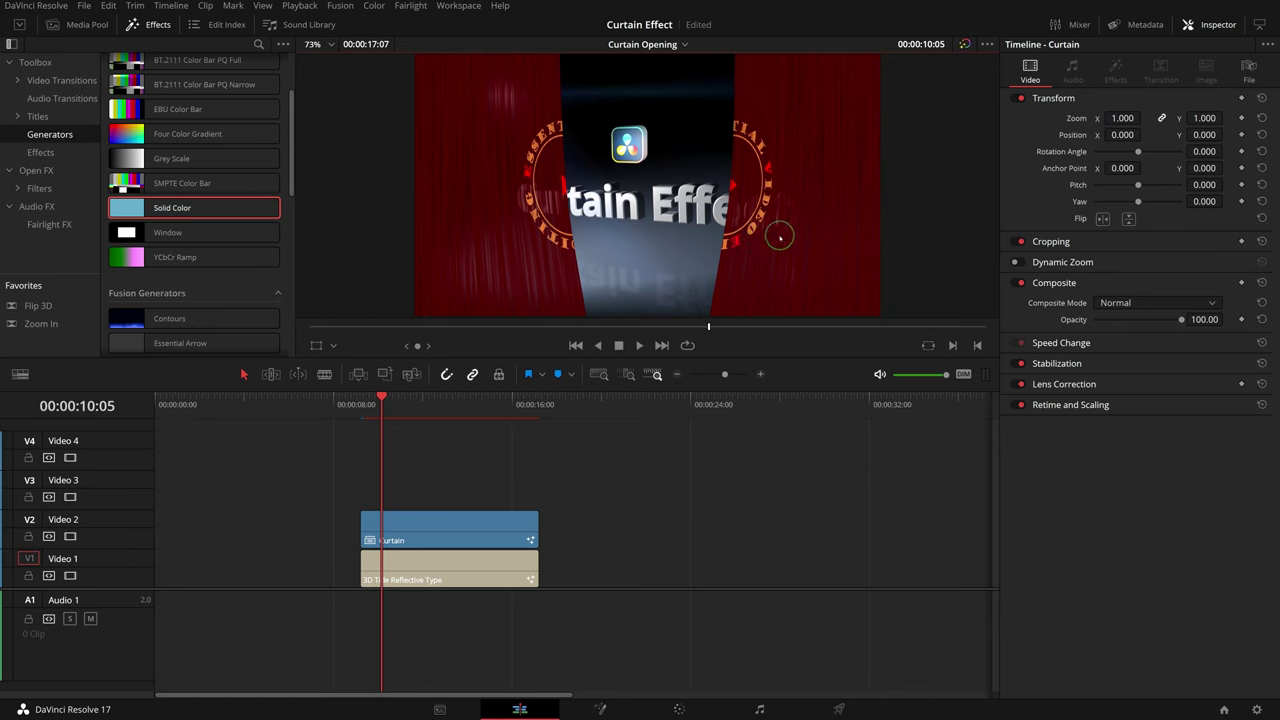
pyautogui.click(360, 400)
pyautogui.press('space')
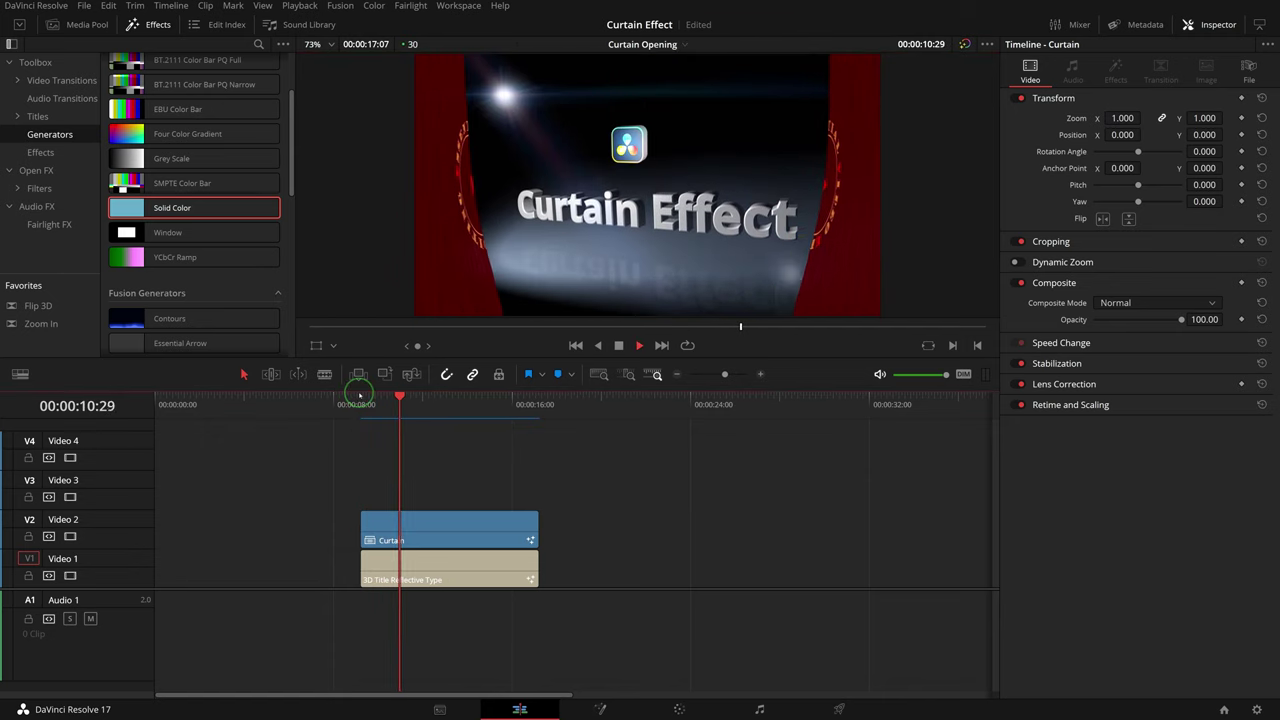